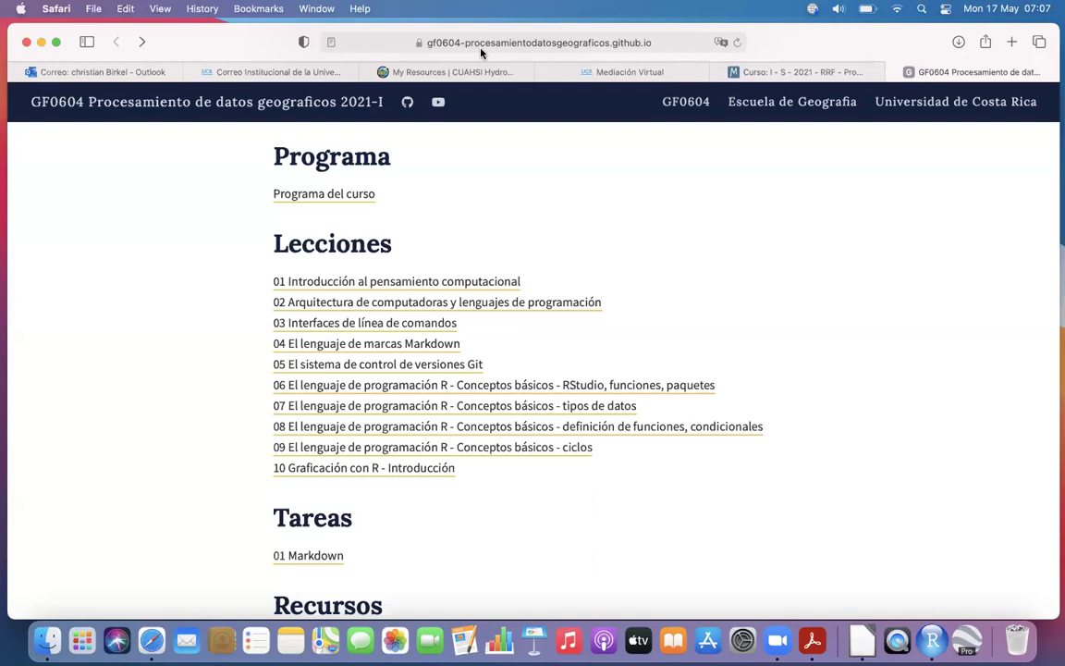
- Review the weekly sections of the Mediación Virtual course page down to the Semana 7 exercise and its data file
click(823, 72)
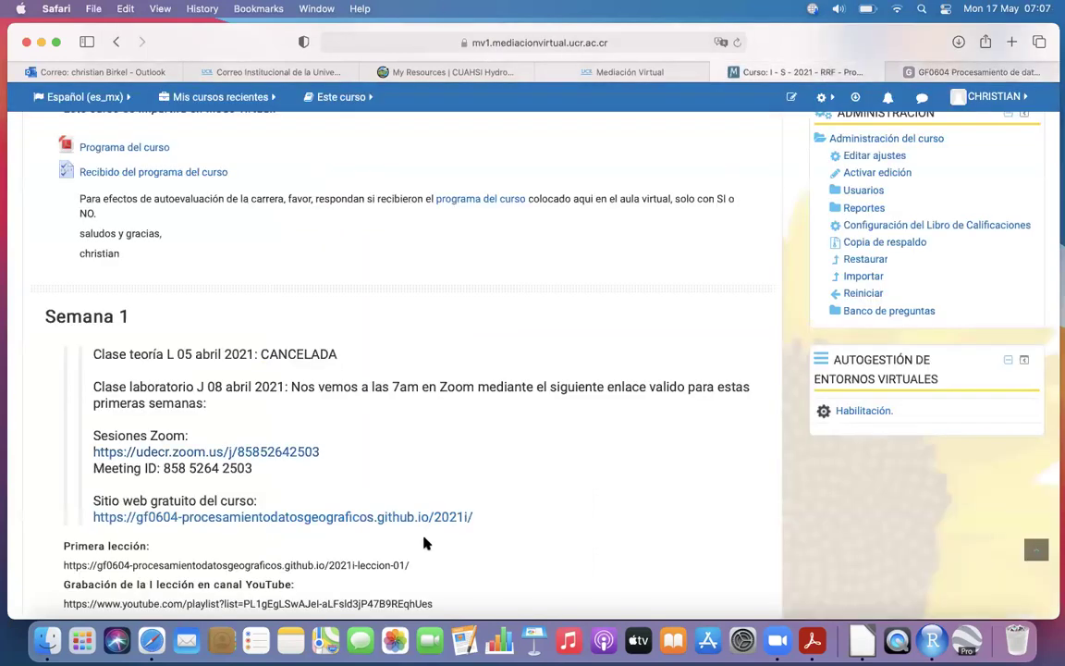
scroll(425, 544, down, 3)
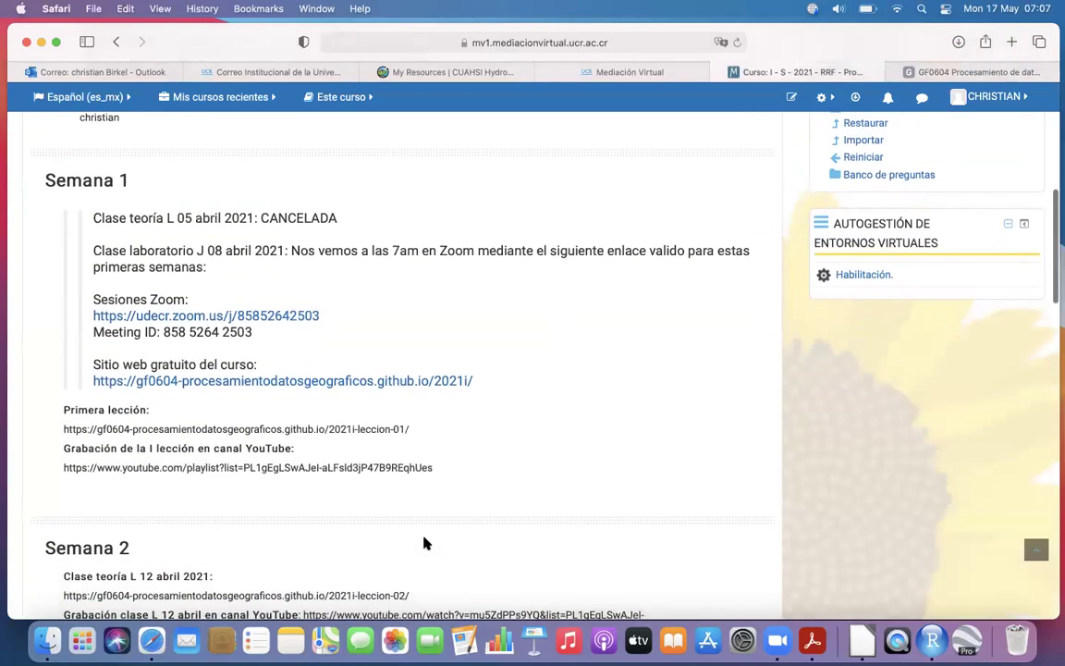
scroll(425, 543, down, 10)
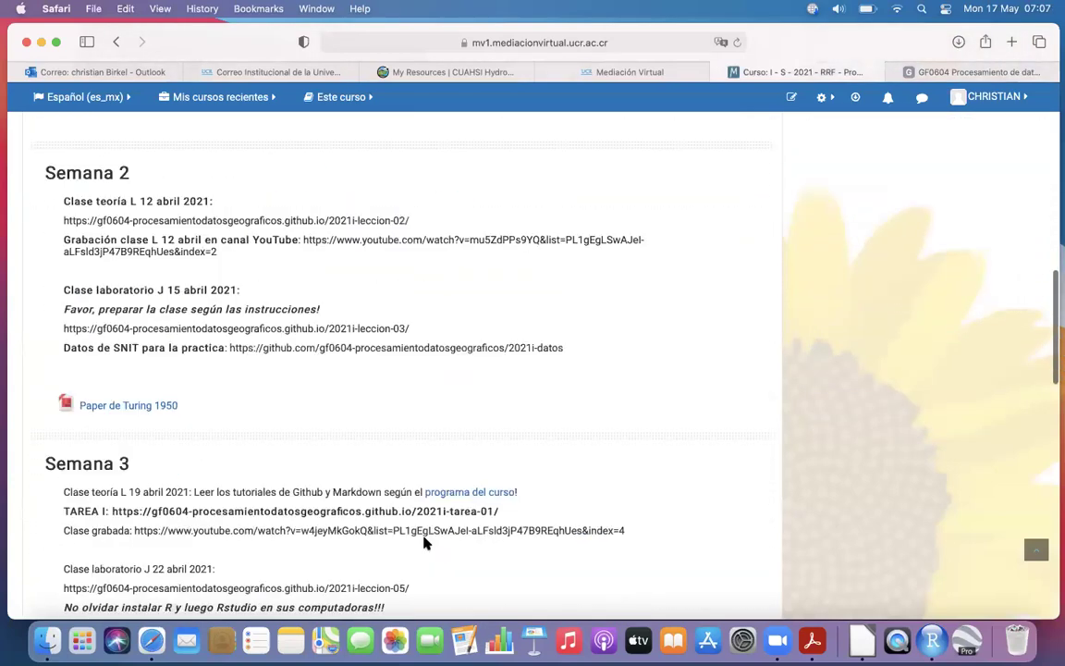
scroll(425, 544, down, 10)
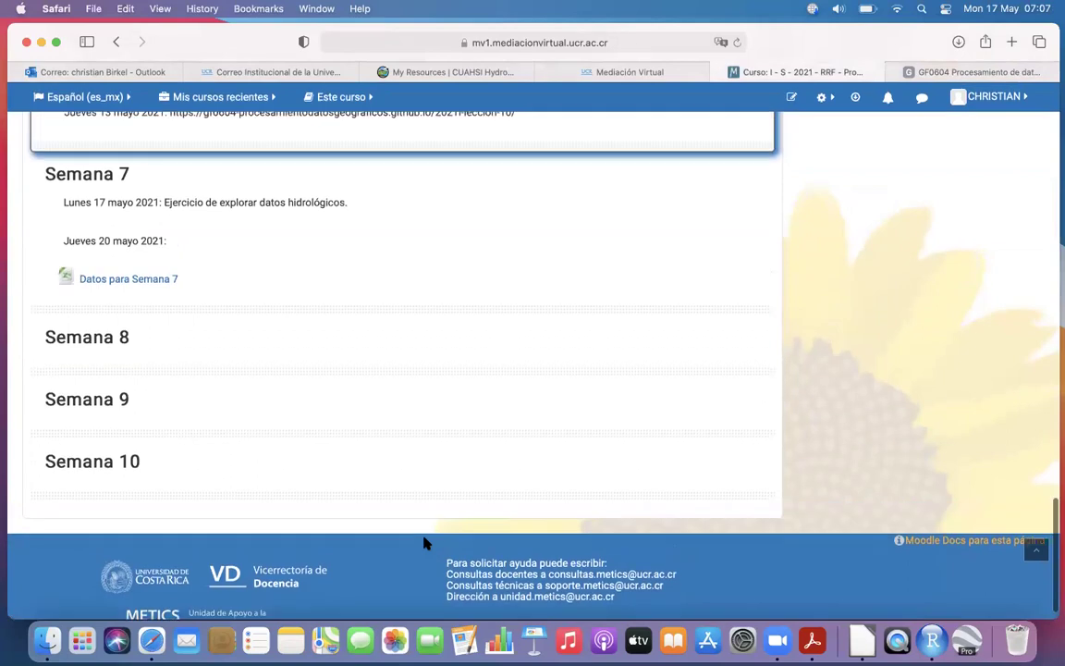
scroll(389, 490, up, 2)
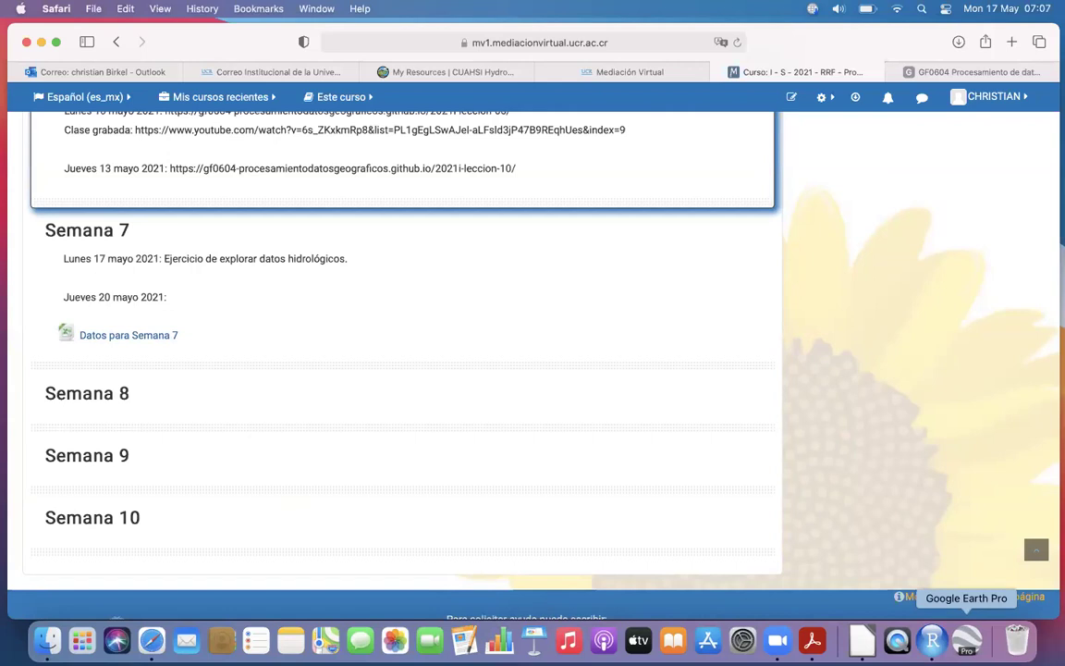
- Switch to RStudio and enlarge its window to nearly fill the screen, giving the plots area more width
click(932, 640)
drag(259, 97, 161, 40)
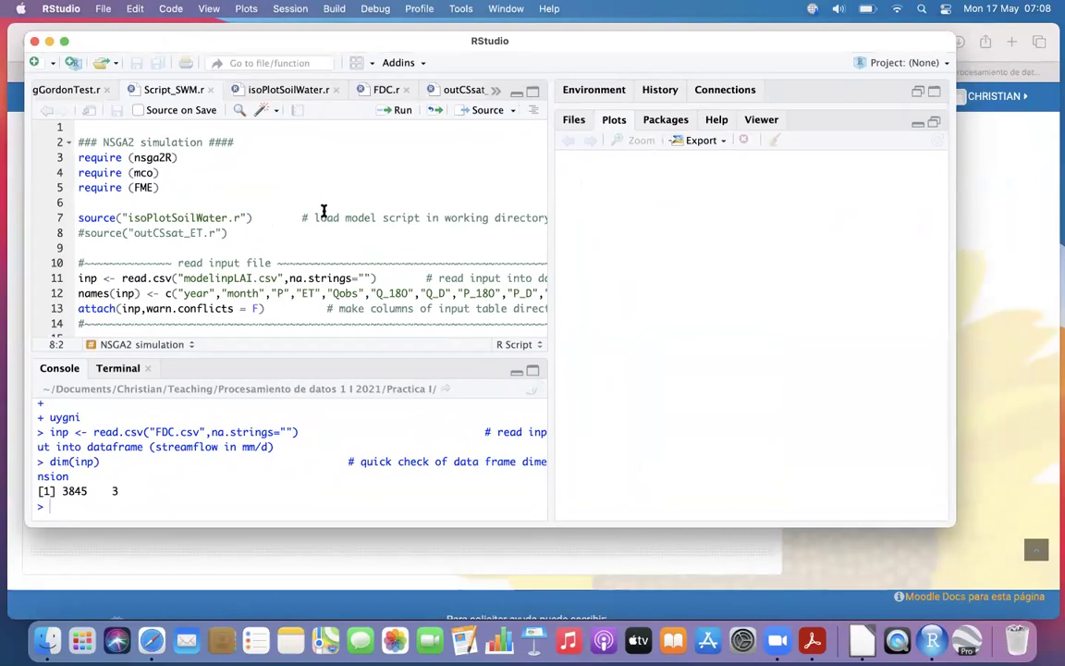
drag(549, 264, 490, 259)
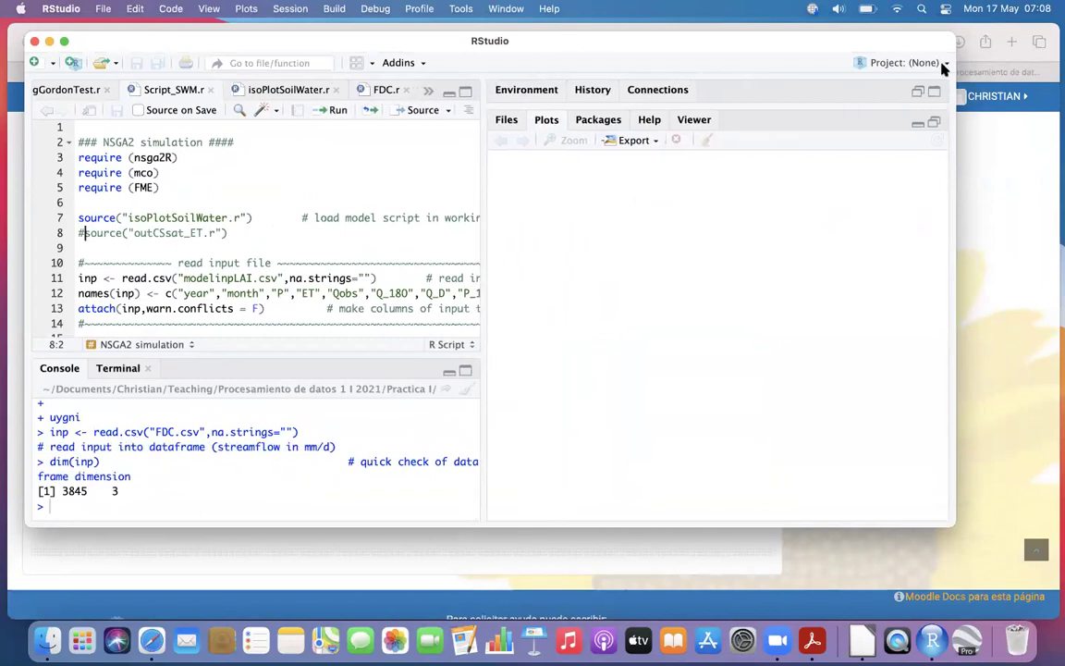
drag(691, 528, 692, 583)
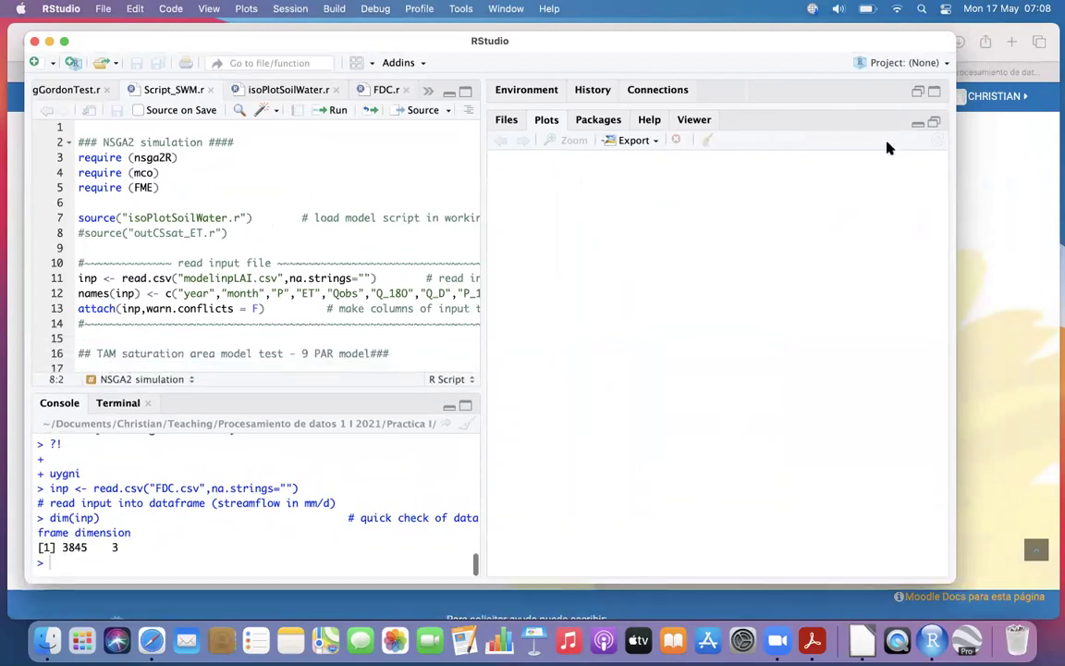
drag(687, 41, 677, 28)
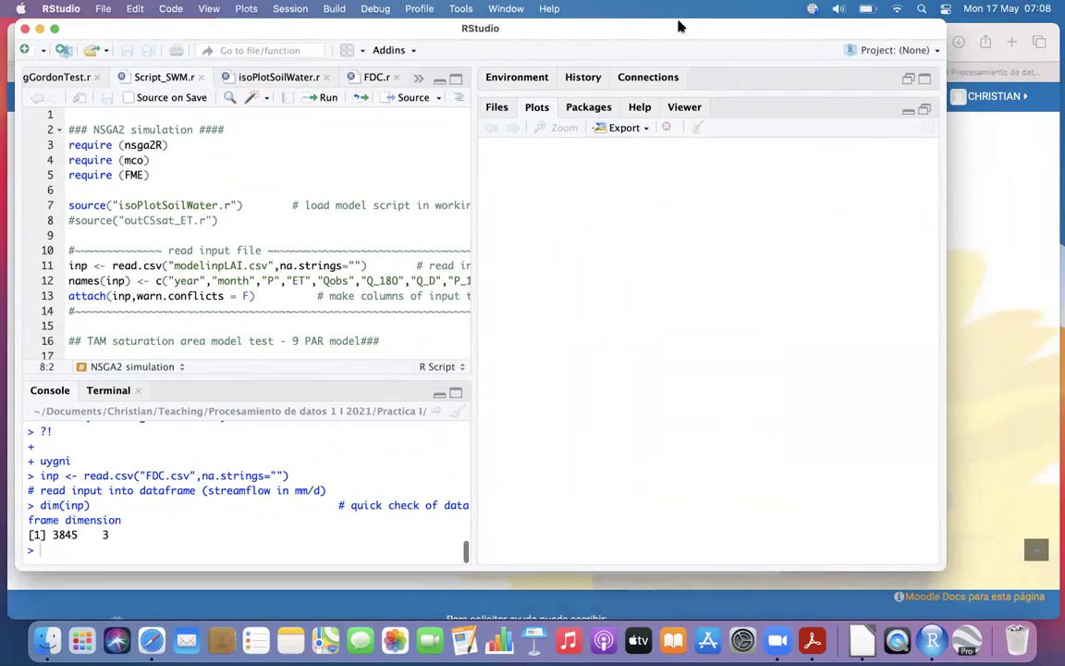
drag(944, 45, 1053, 44)
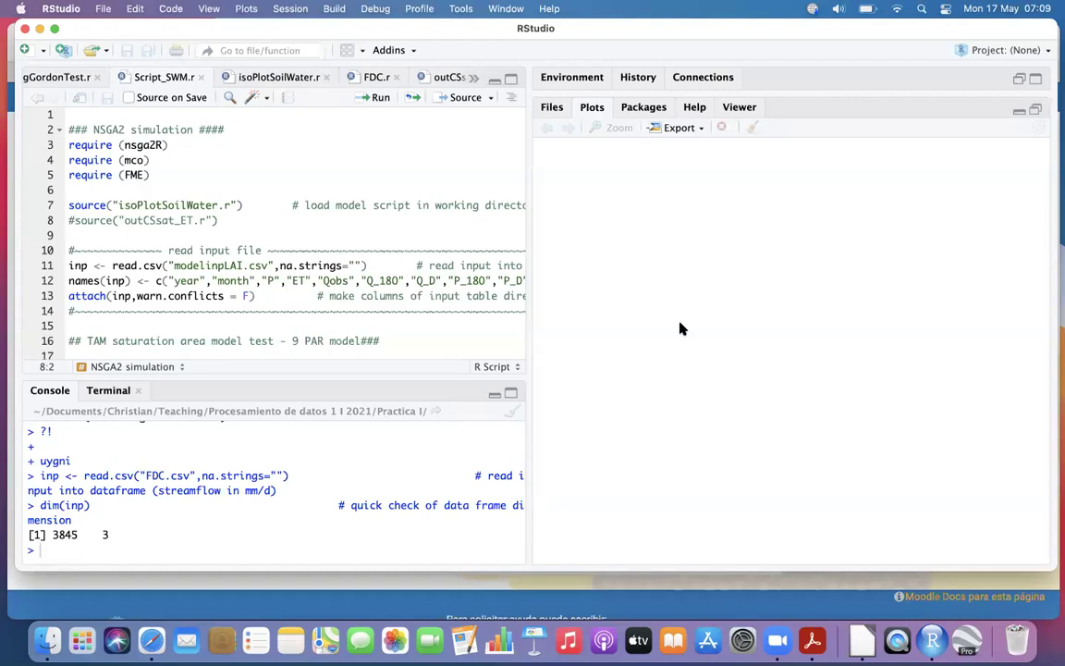
- Create a new R script and start it with the comment "# datos hidrologicos ejercicio explorativo", followed by a new line
click(98, 11)
mouse_move(124, 28)
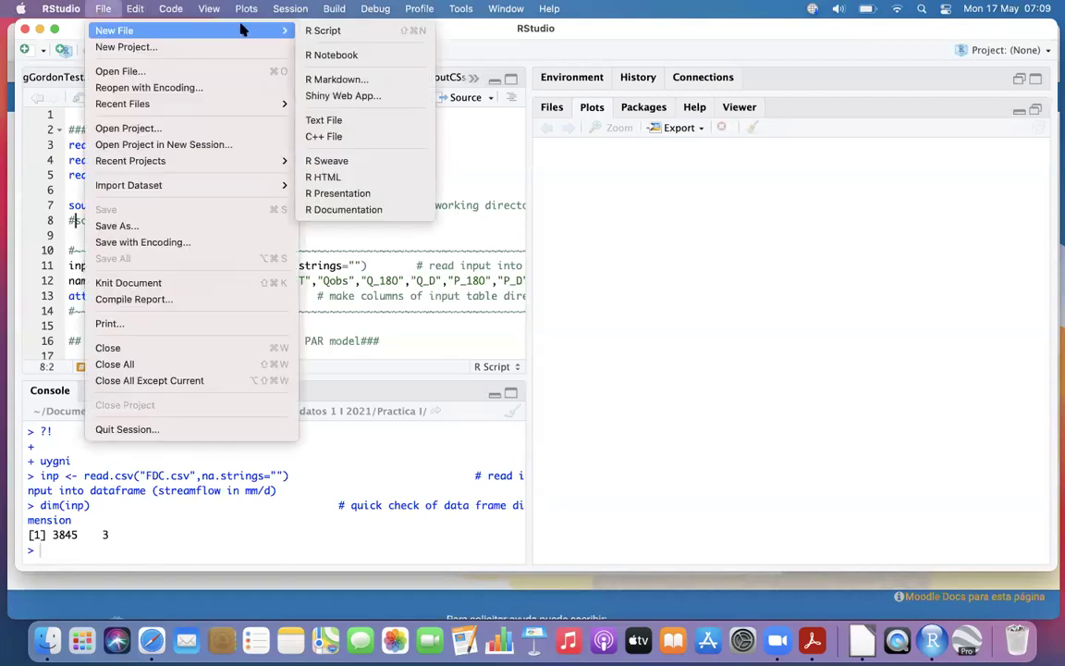
click(343, 31)
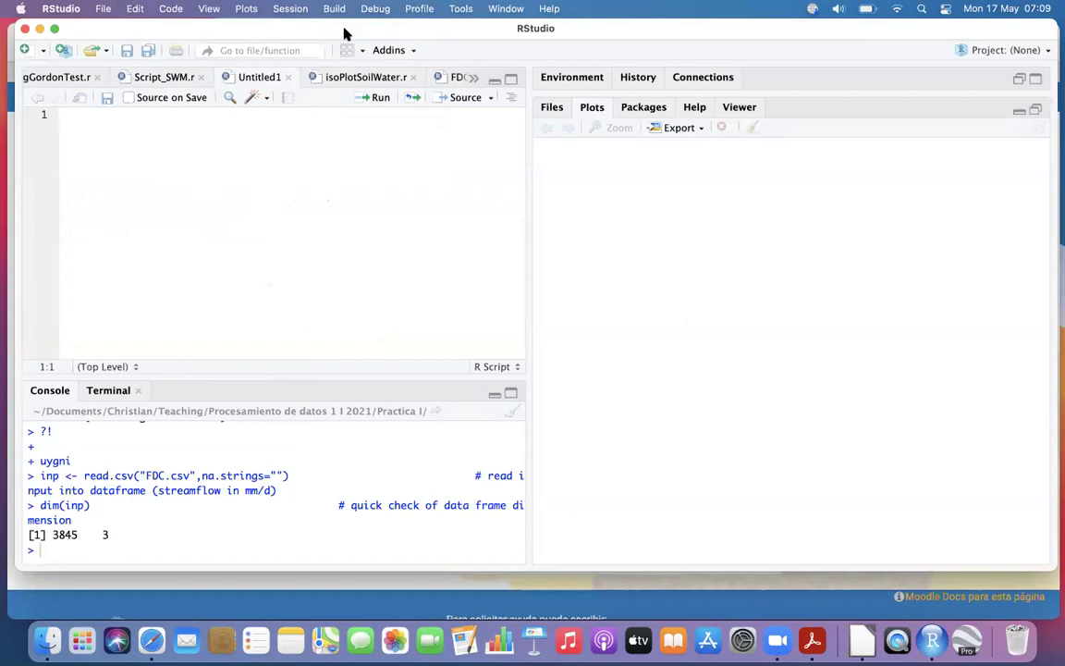
text(# )
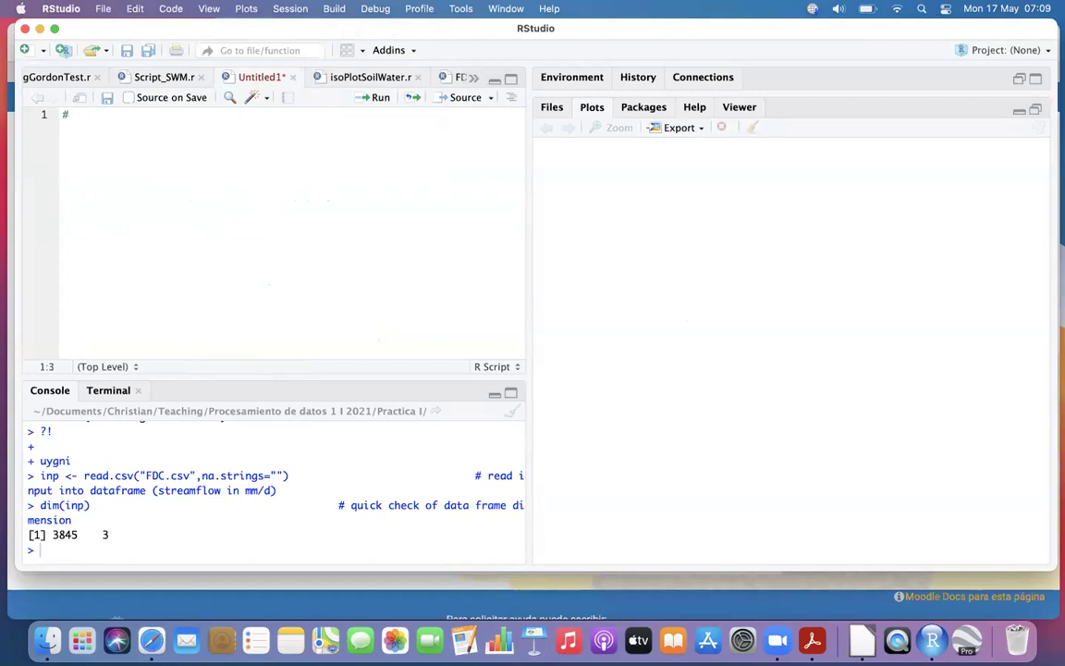
text(datos hidrologic)
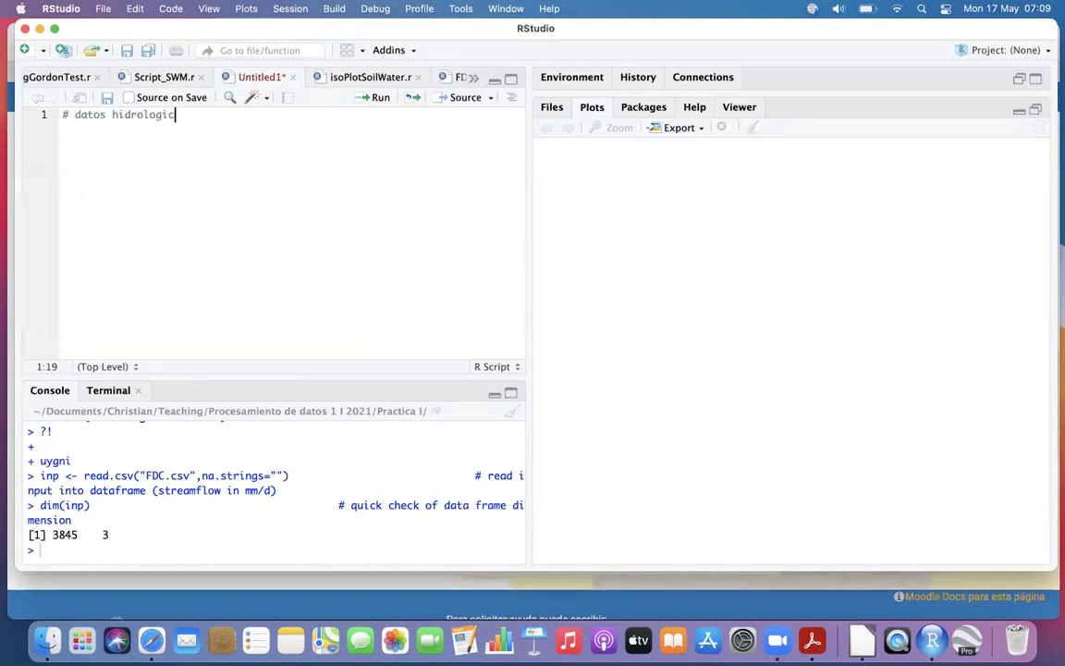
text(os ejercicio explorativo)
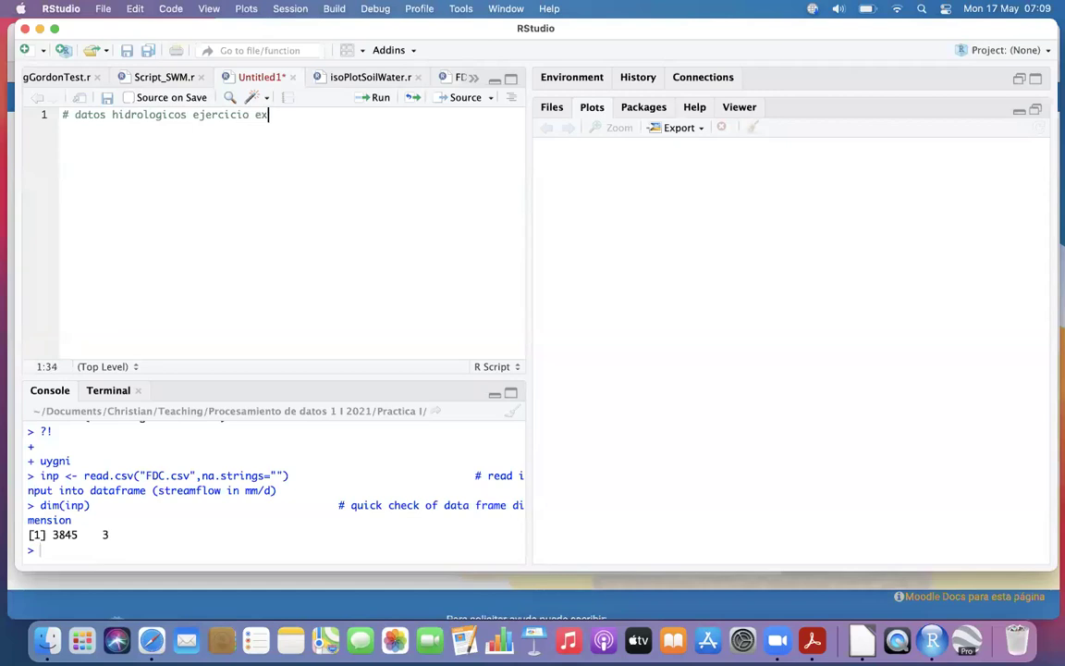
key(Return)
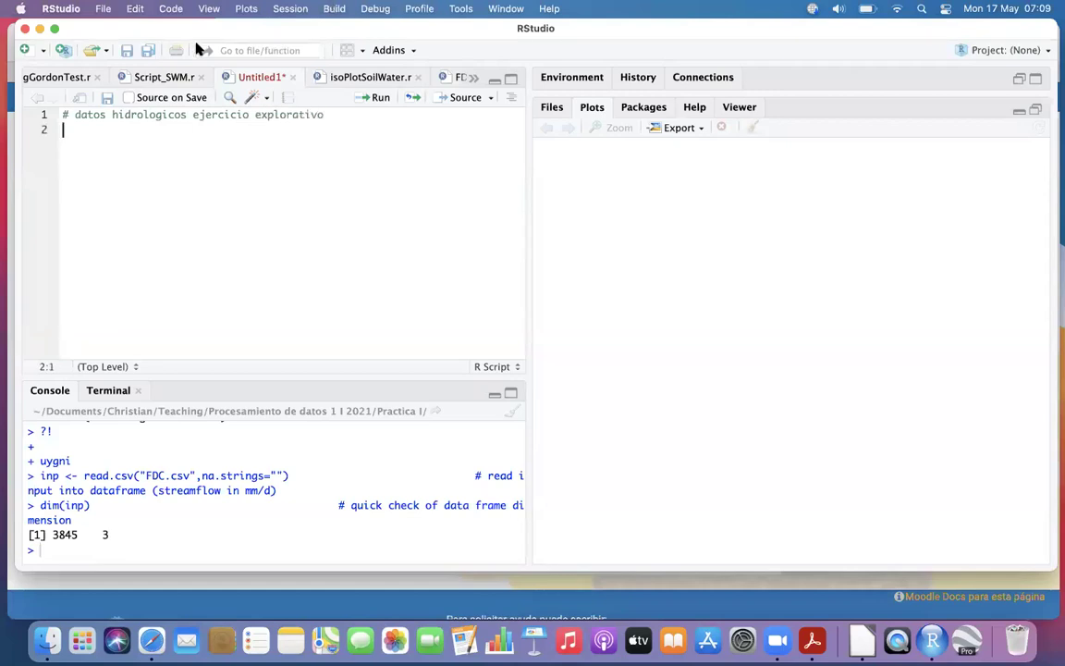
- Save the new script as DatHidro.r in the Practica I folder
click(94, 9)
mouse_move(158, 109)
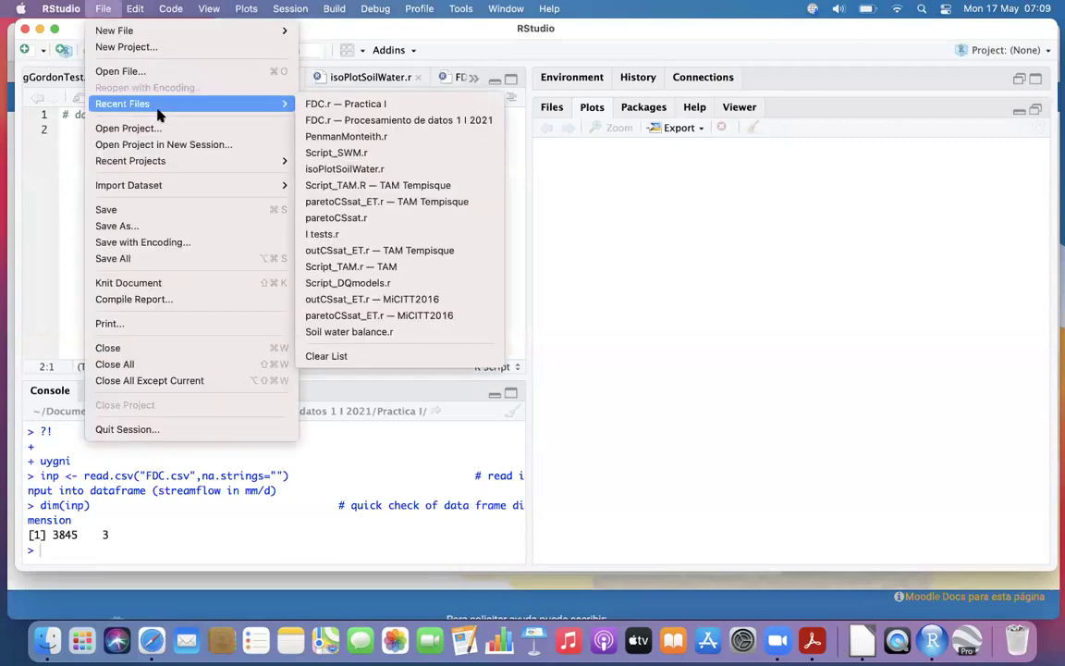
click(124, 227)
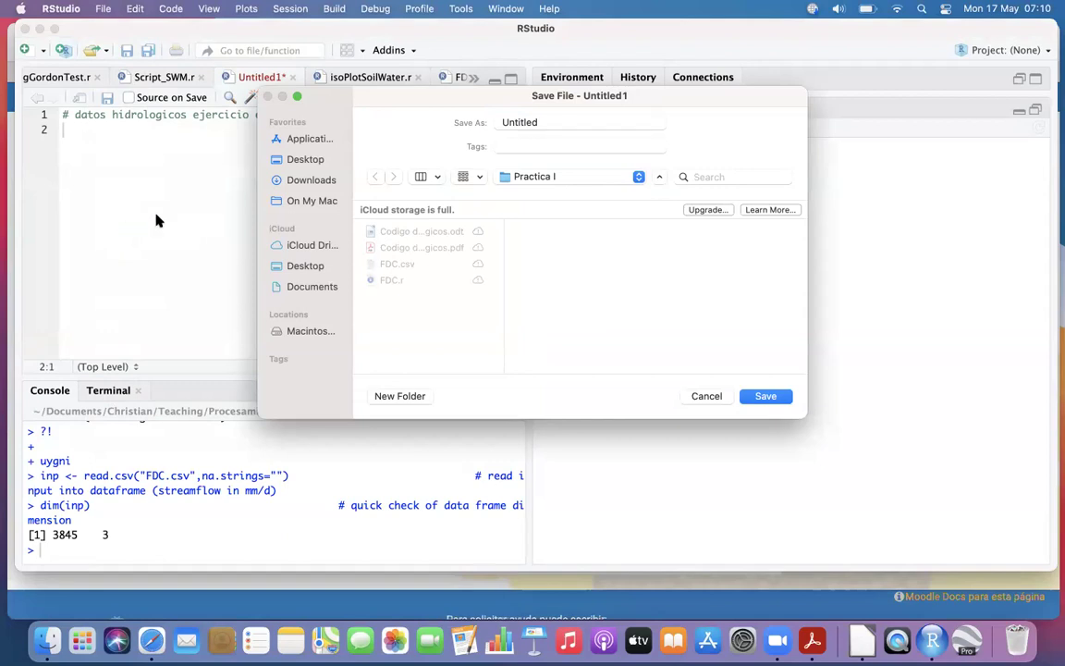
click(563, 180)
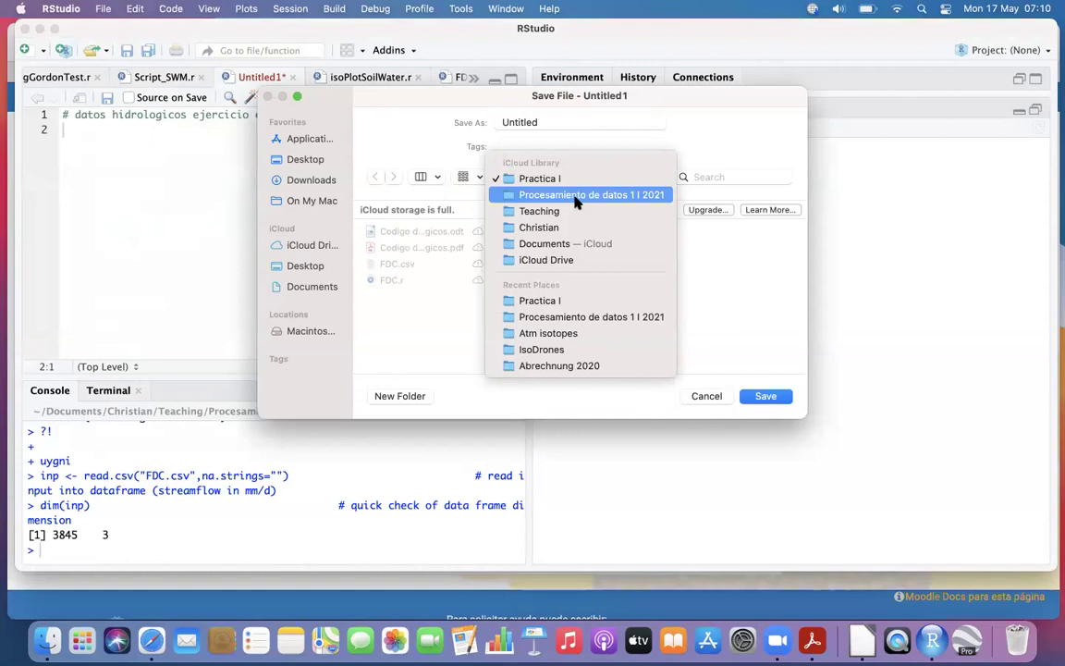
click(549, 180)
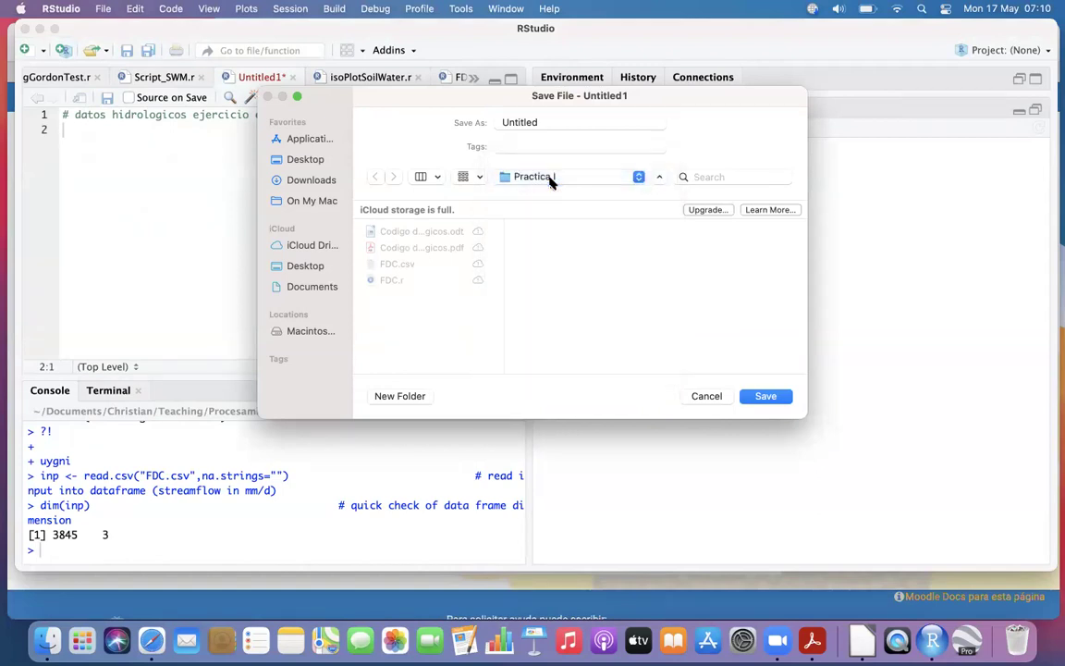
click(540, 122)
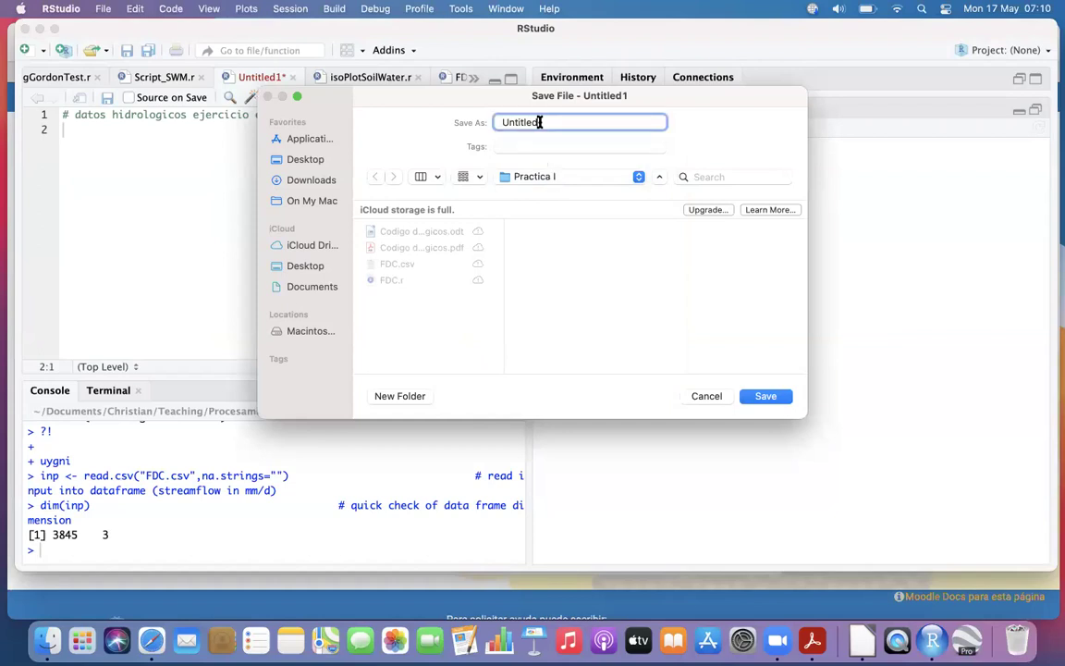
key(BackSpace)
key(BackSpace)
key(BackSpace)
key(BackSpace)
key(BackSpace)
key(BackSpace)
key(BackSpace)
key(BackSpace)
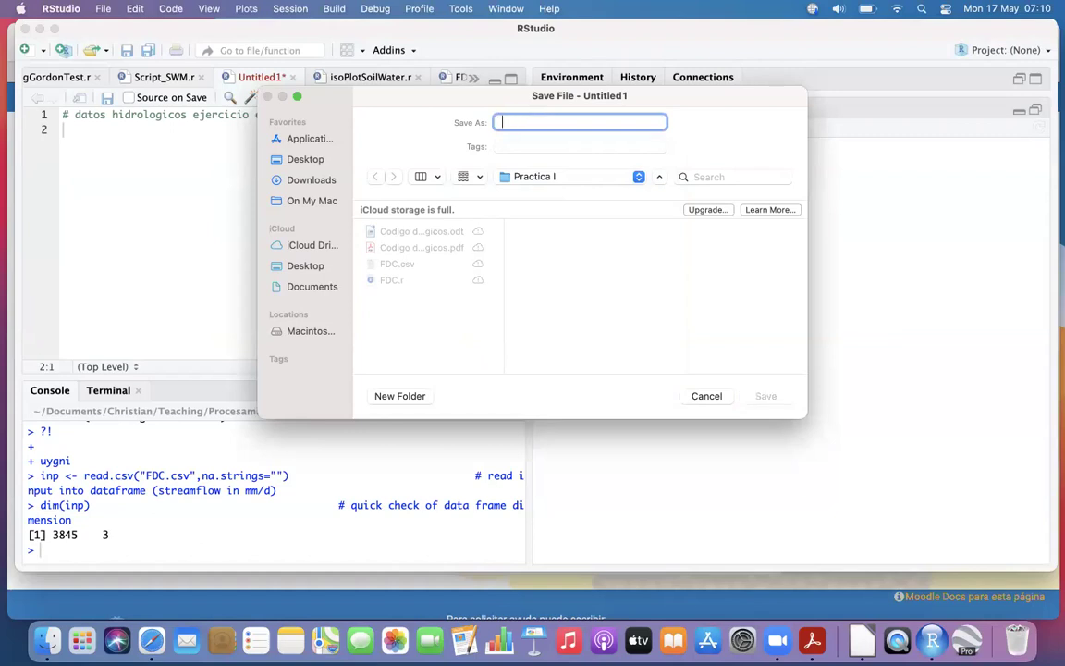
text(DatHidro.r)
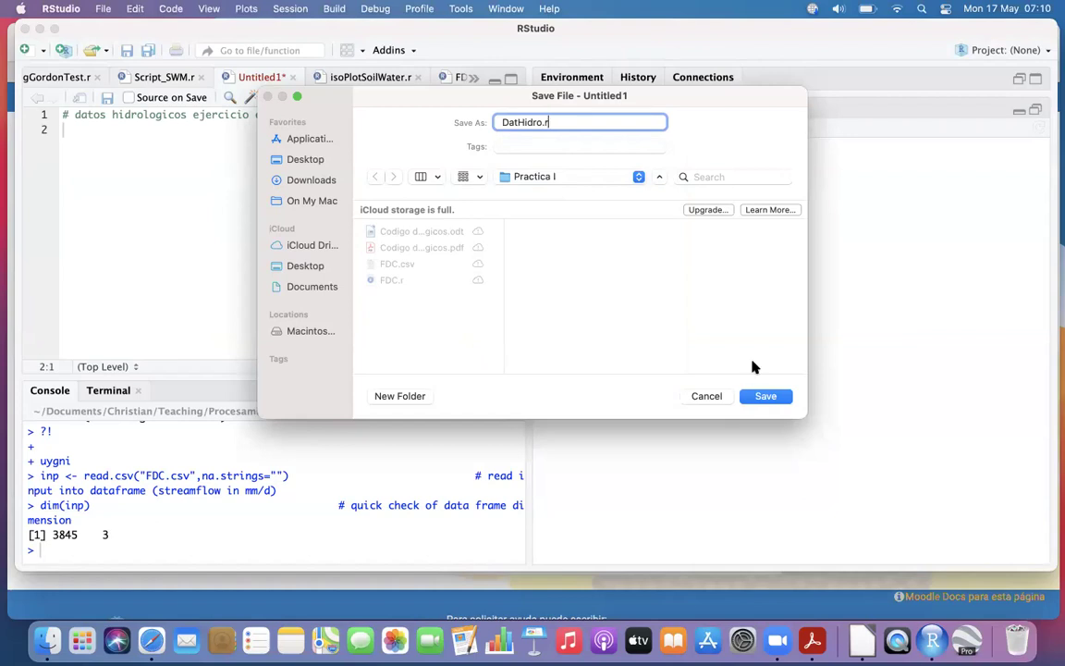
click(767, 396)
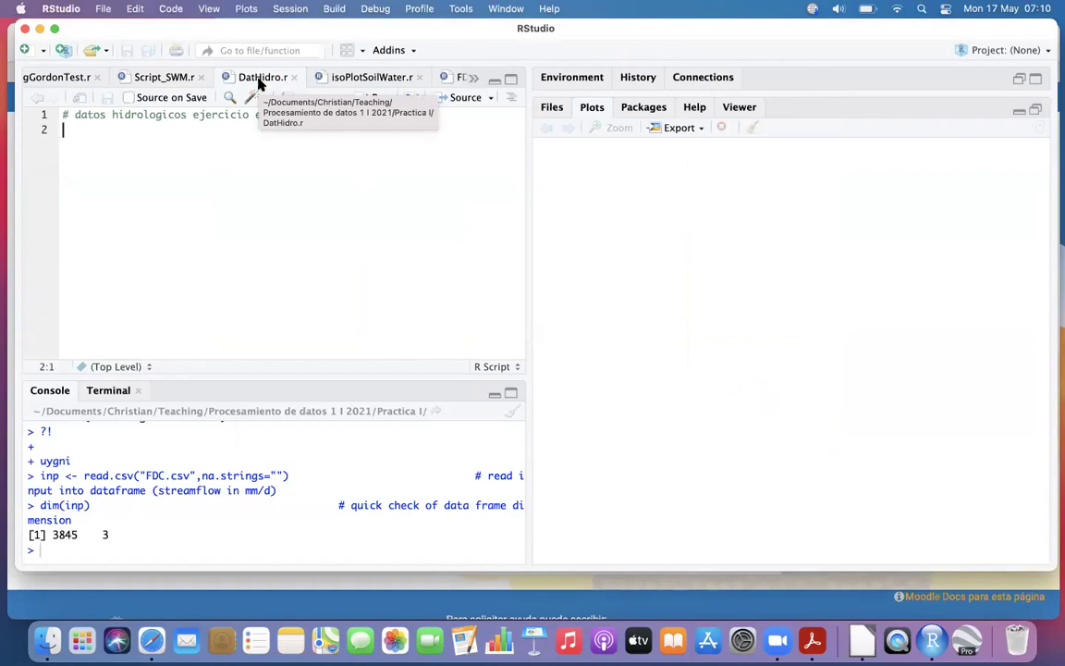
- Open FDC.csv from the Practica I folder in LibreOffice with the default import settings and select the Pandora column heading
click(47, 639)
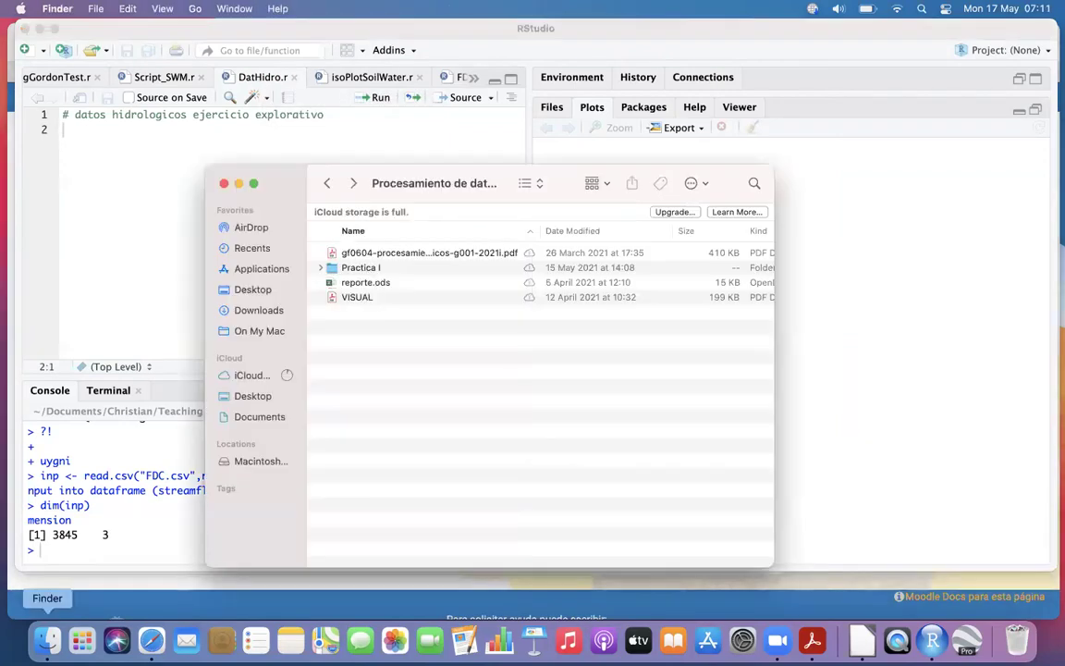
double_click(361, 269)
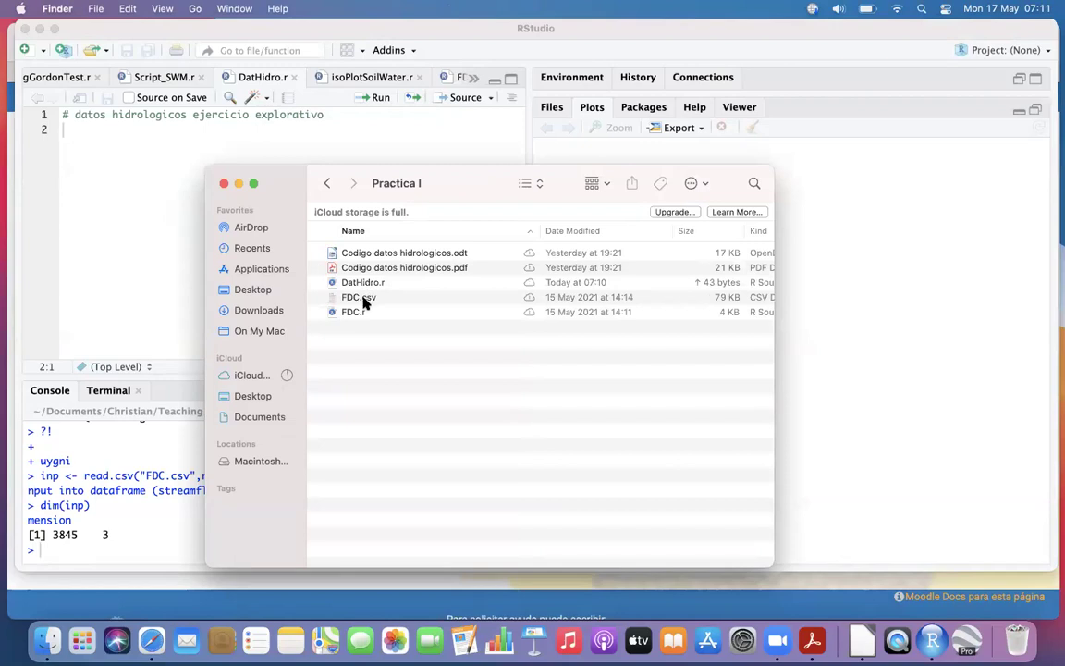
click(364, 300)
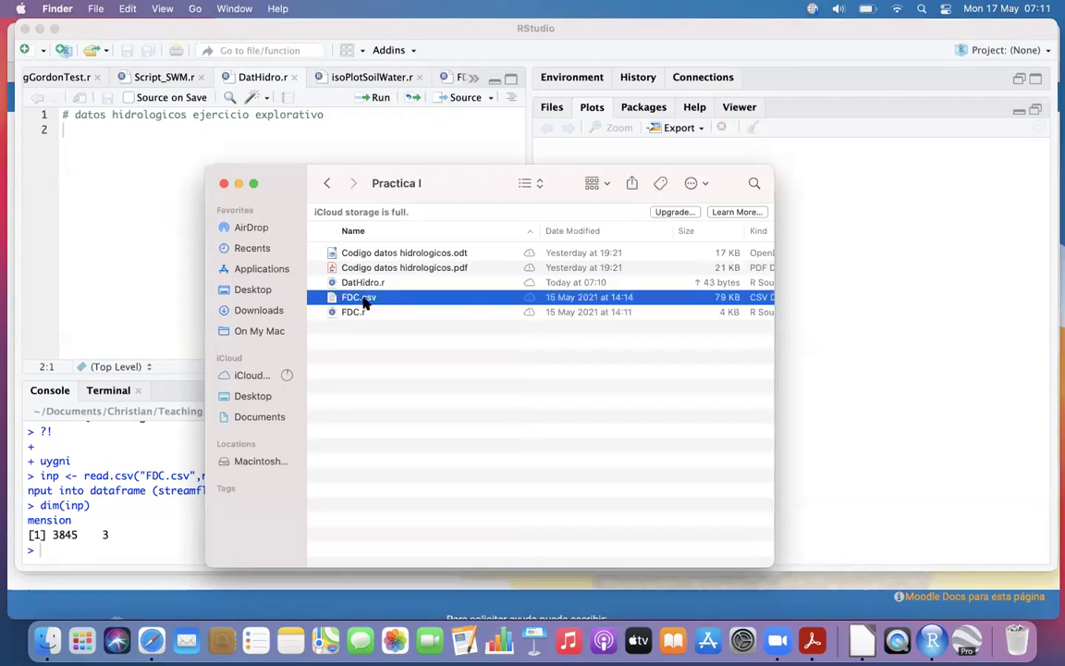
right_click(365, 301)
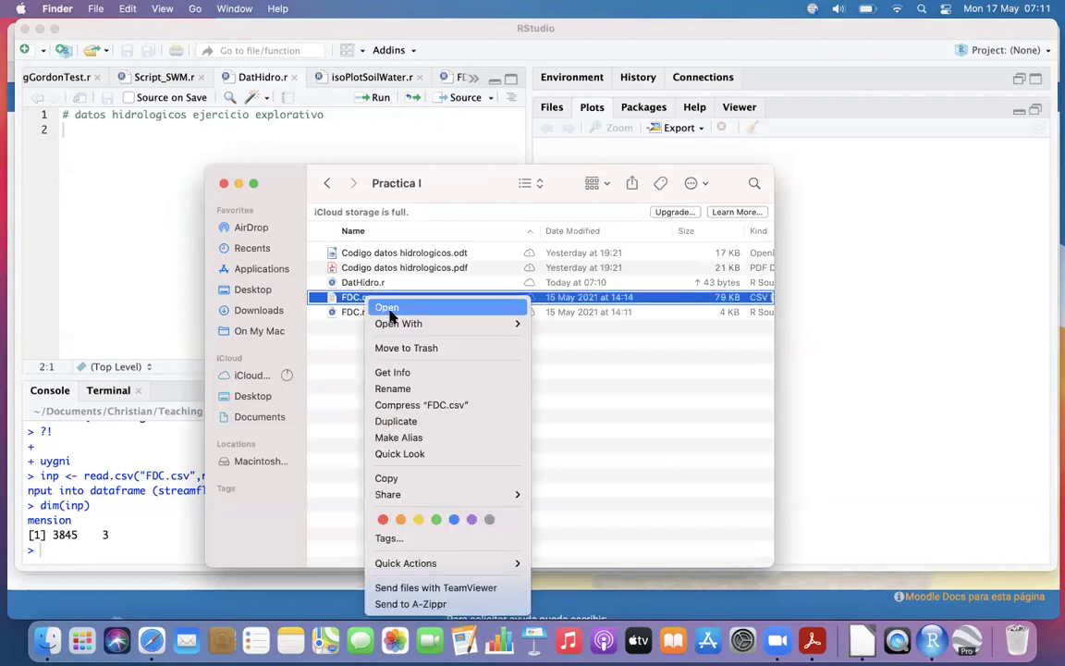
mouse_move(399, 322)
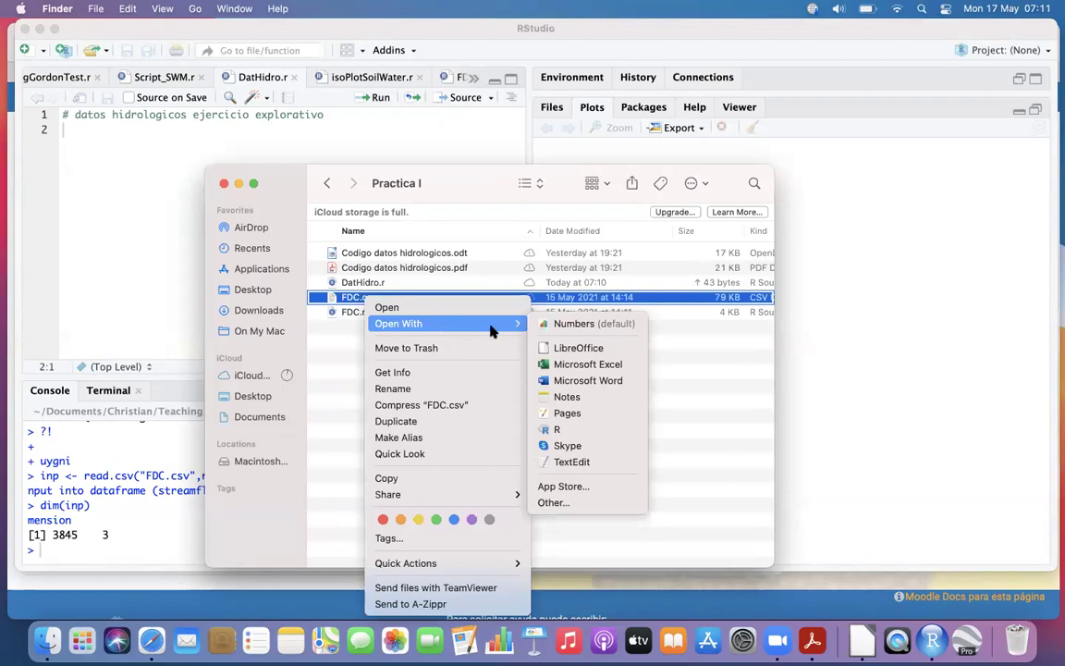
click(559, 348)
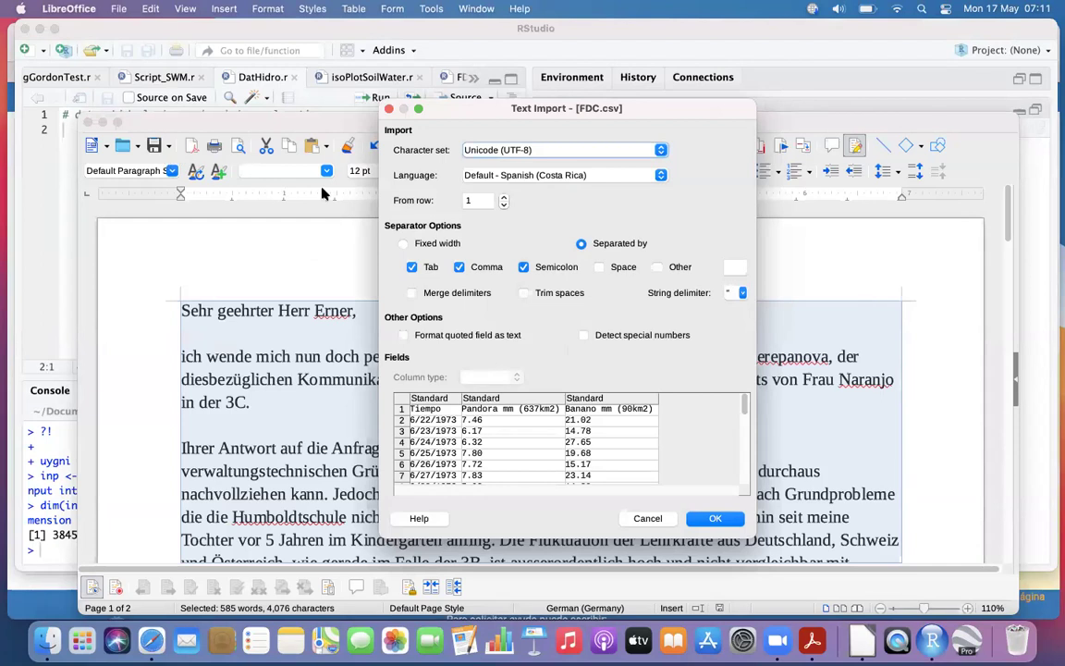
click(716, 518)
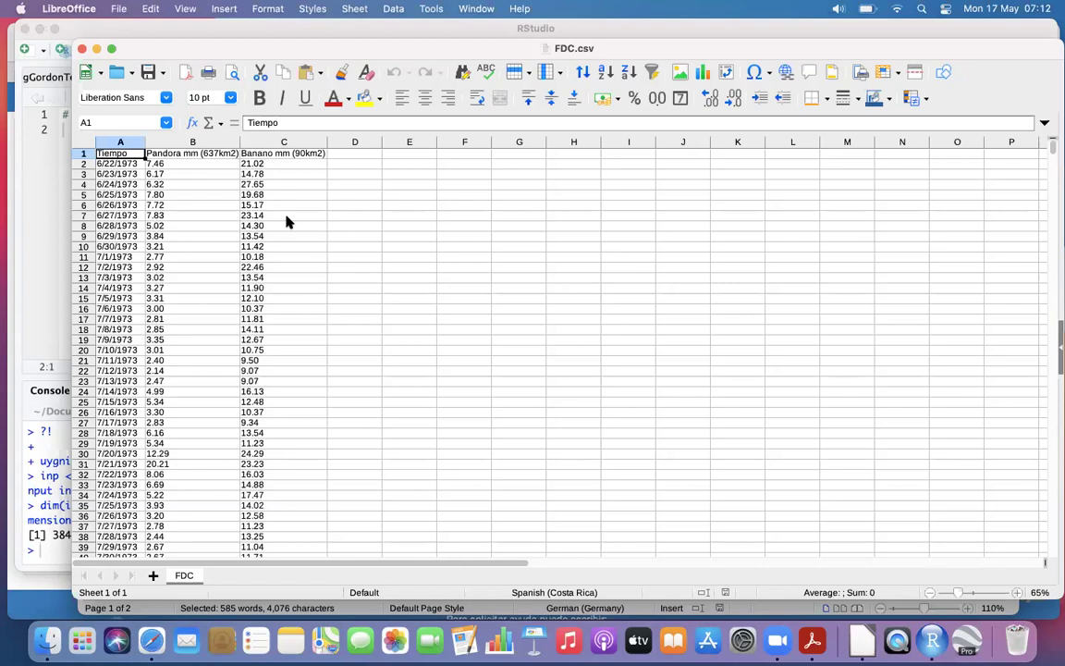
click(185, 157)
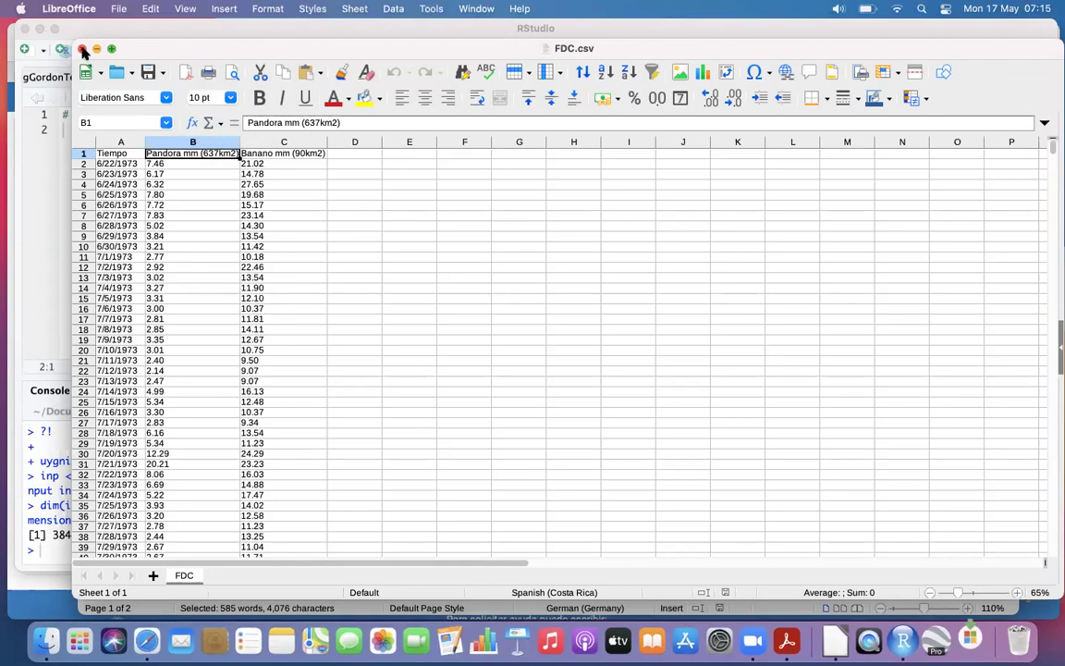
- Close the open letter document in LibreOffice and return to the DatHidro.r script in RStudio
right_click(970, 639)
click(959, 595)
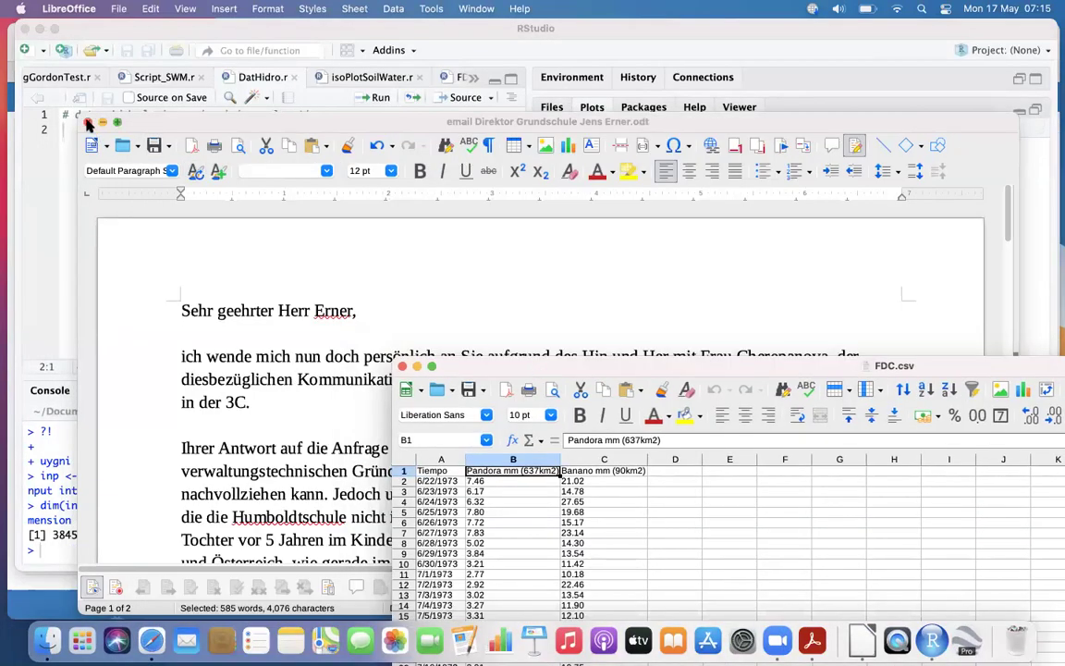
click(89, 122)
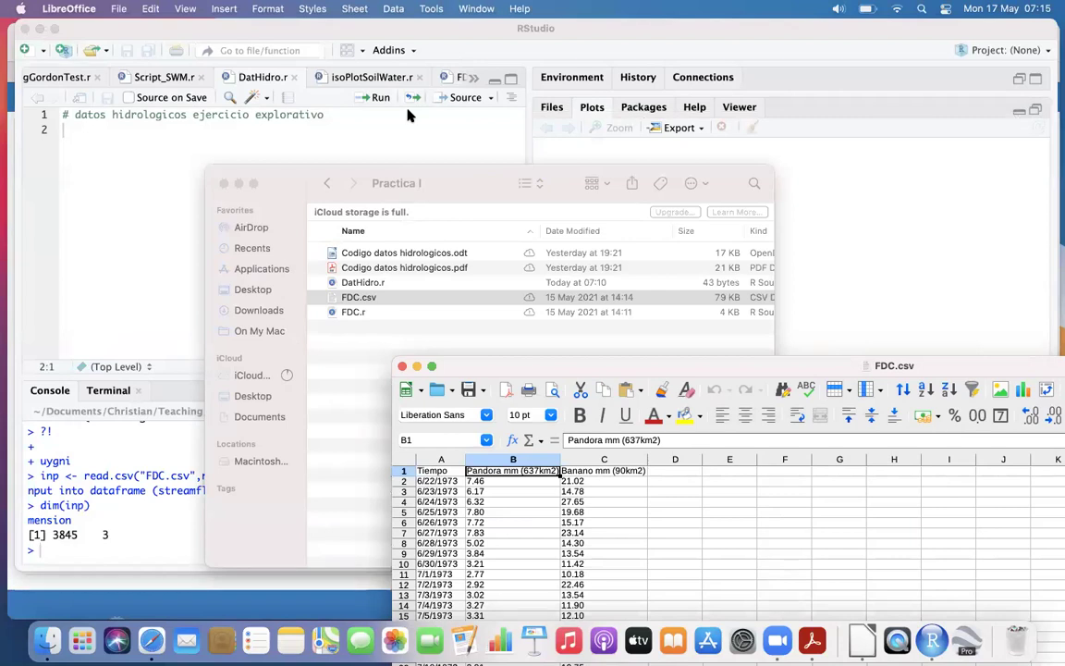
drag(249, 38, 243, 37)
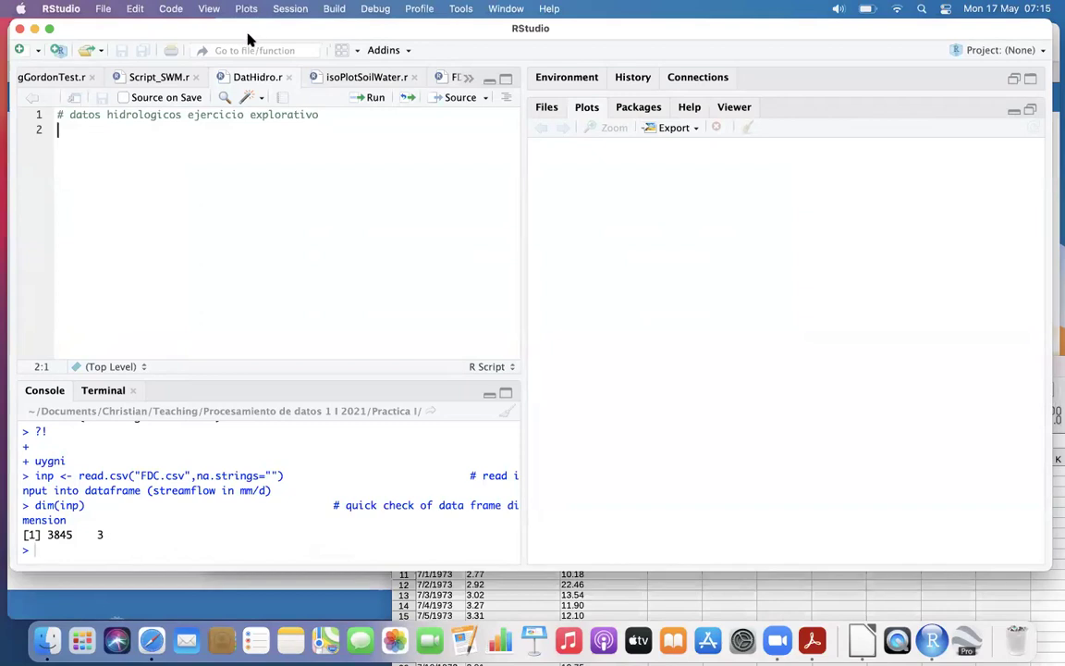
- Switch to Safari, view the Datos para Semana 7 file from the course page, and return to the script in RStudio
click(152, 640)
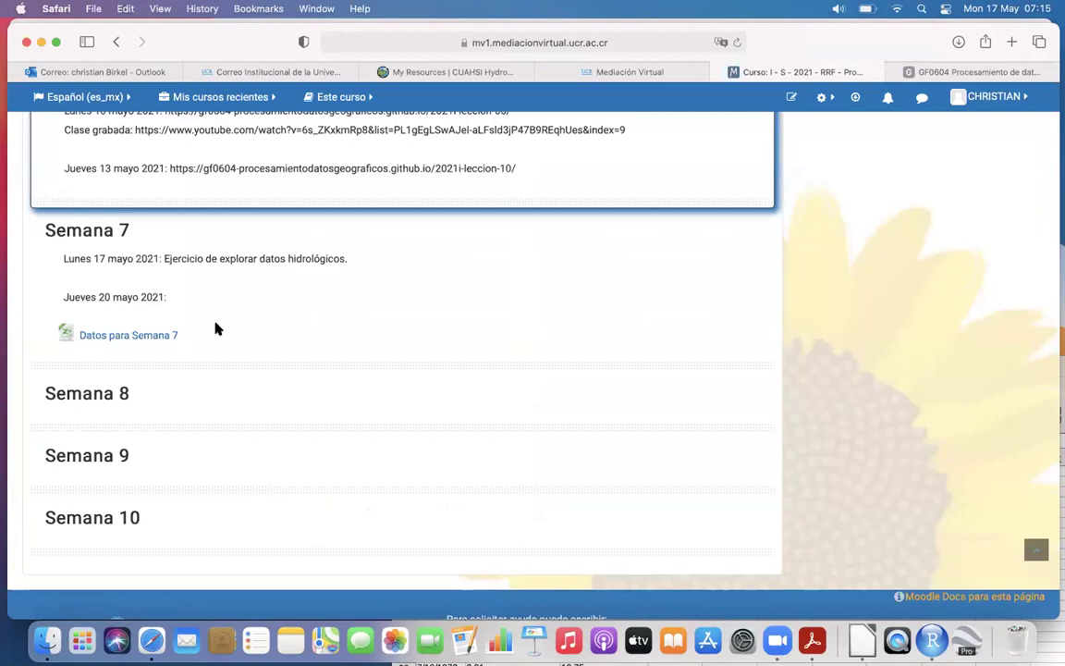
click(130, 339)
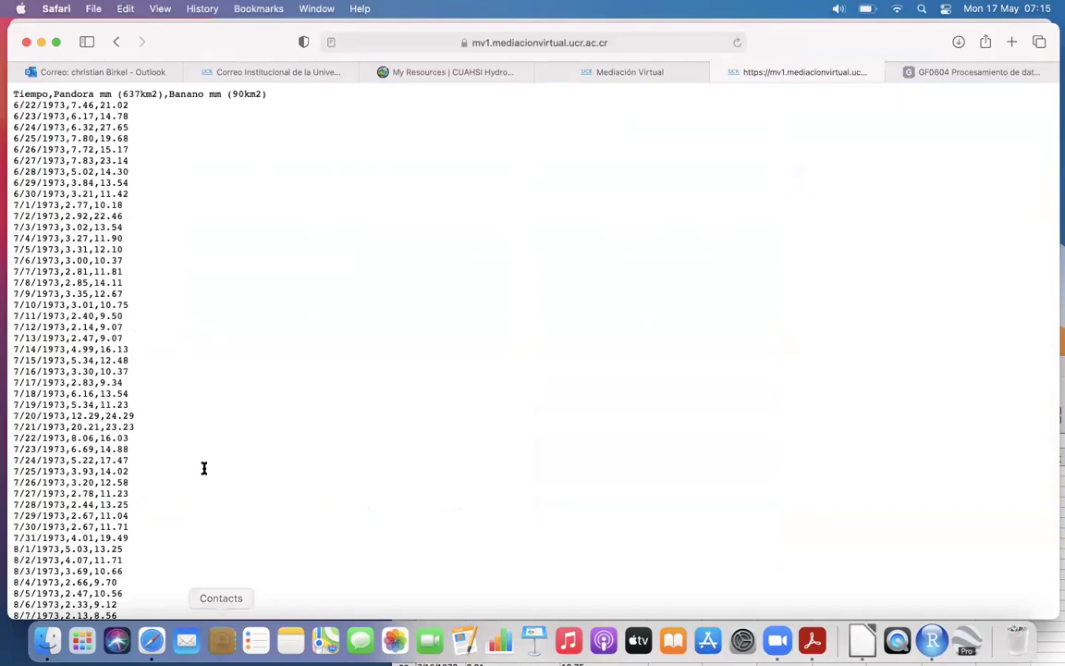
click(116, 41)
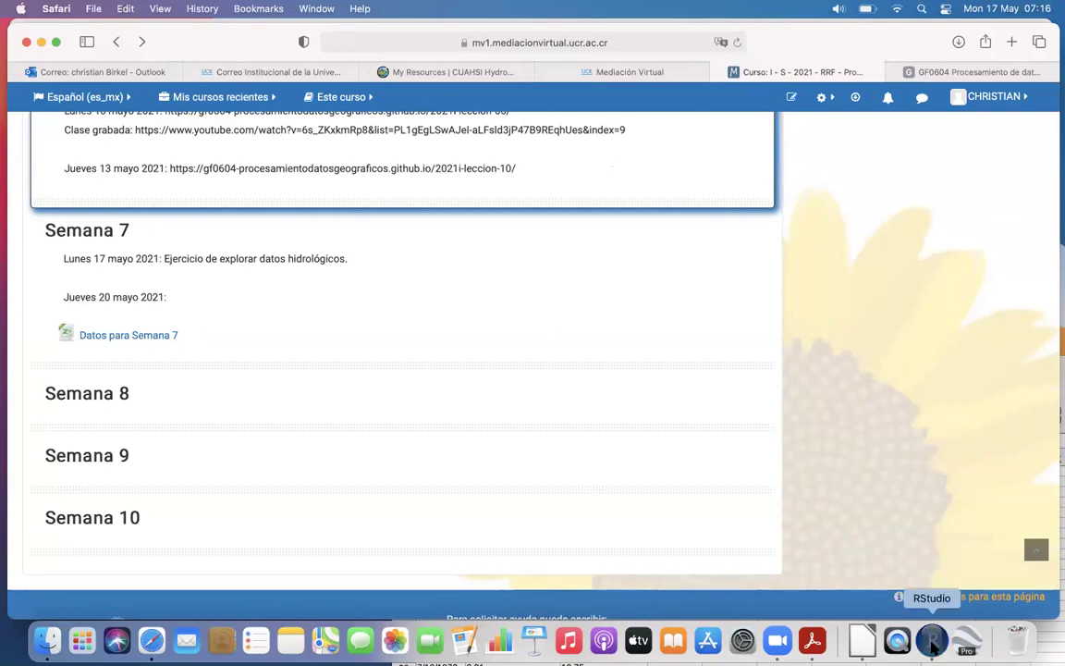
click(932, 644)
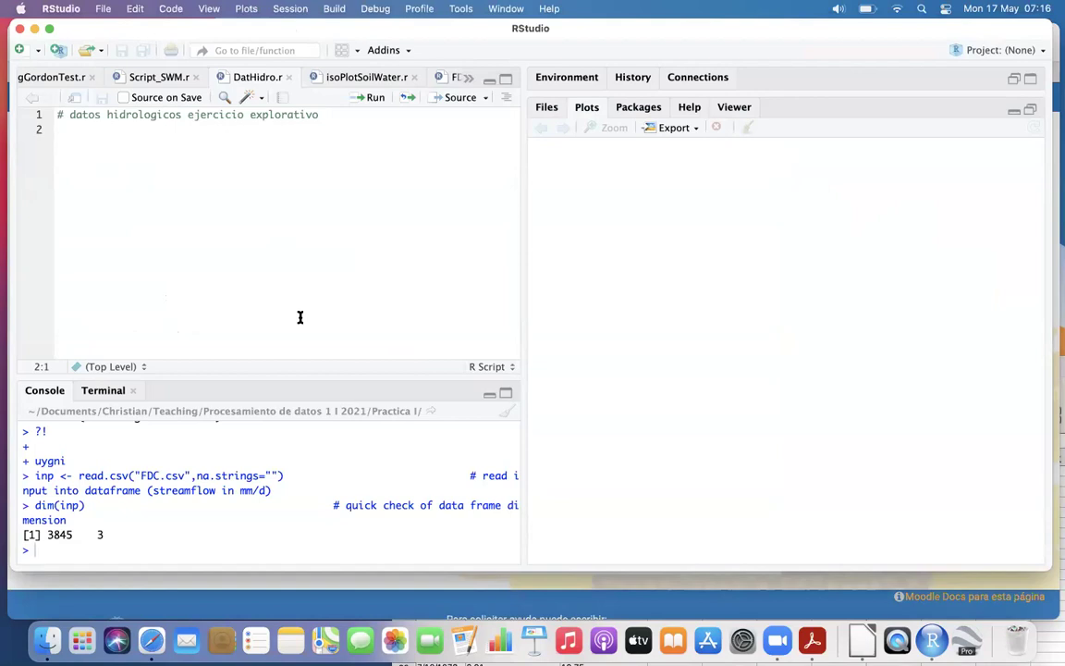
- Set the session's working directory to the source file location
click(285, 11)
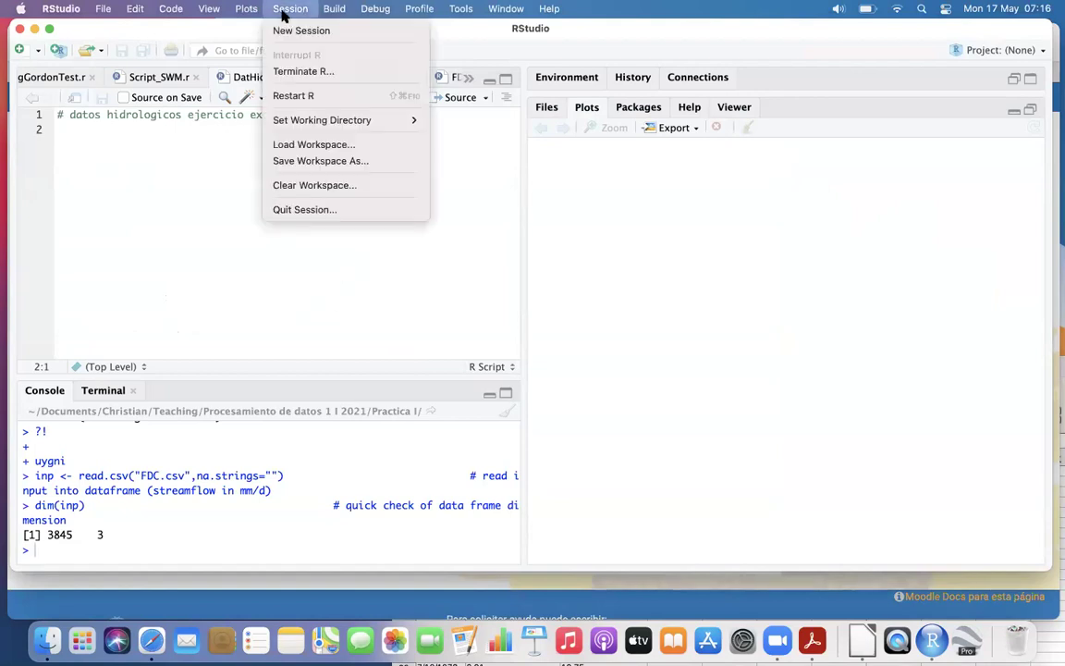
mouse_move(336, 122)
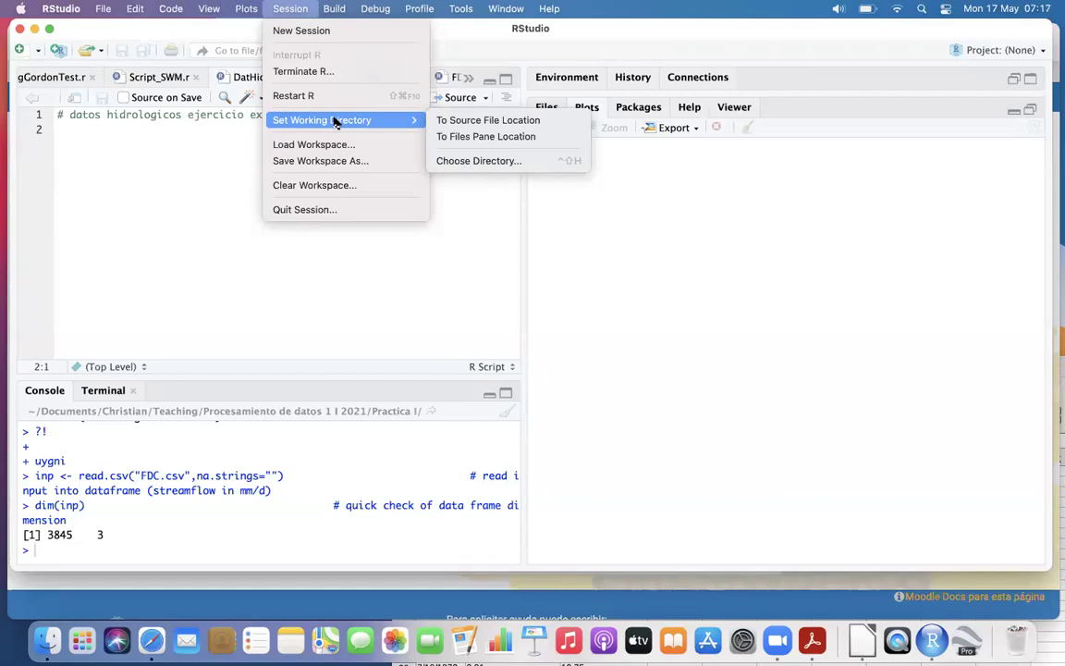
click(471, 122)
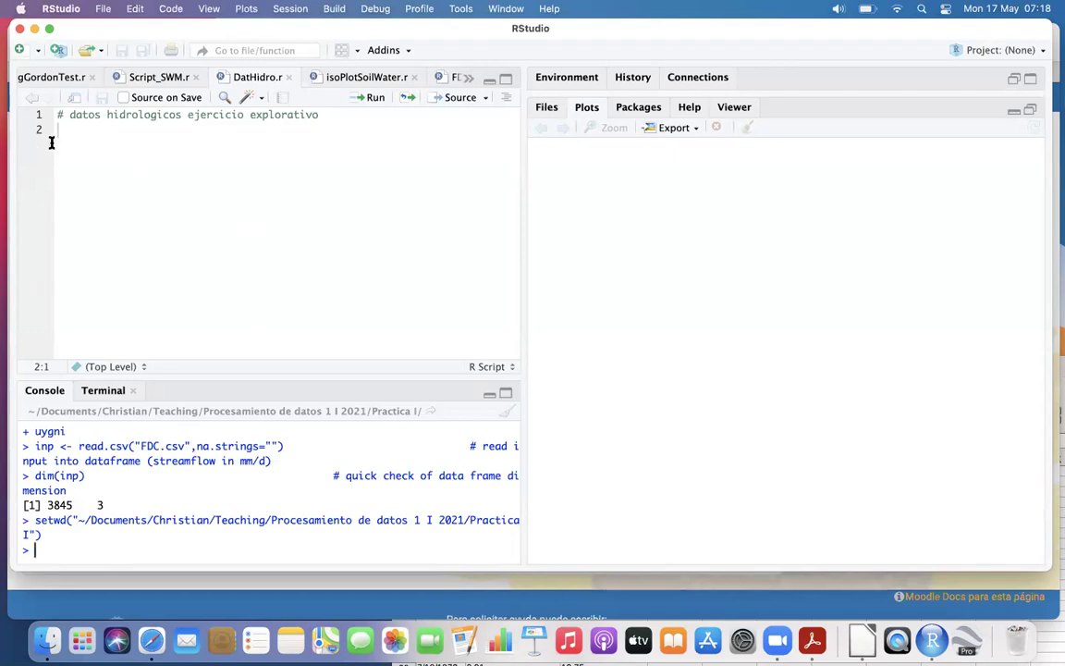
- Add an empty read.csv() call on line 3 of the script, followed by two new lines
key(Return)
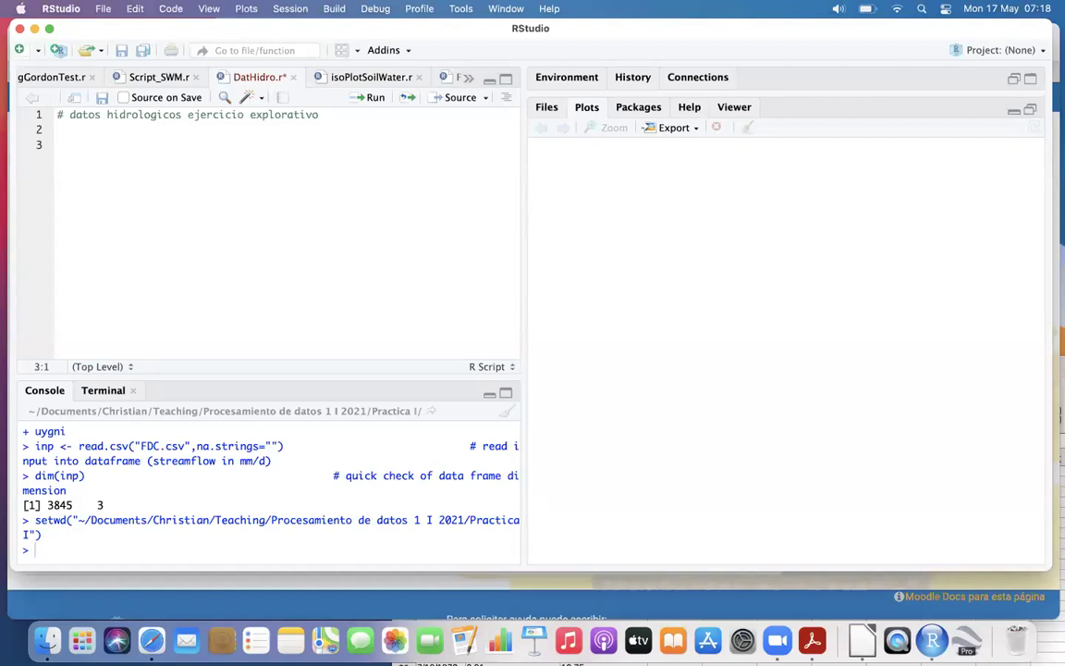
text(red)
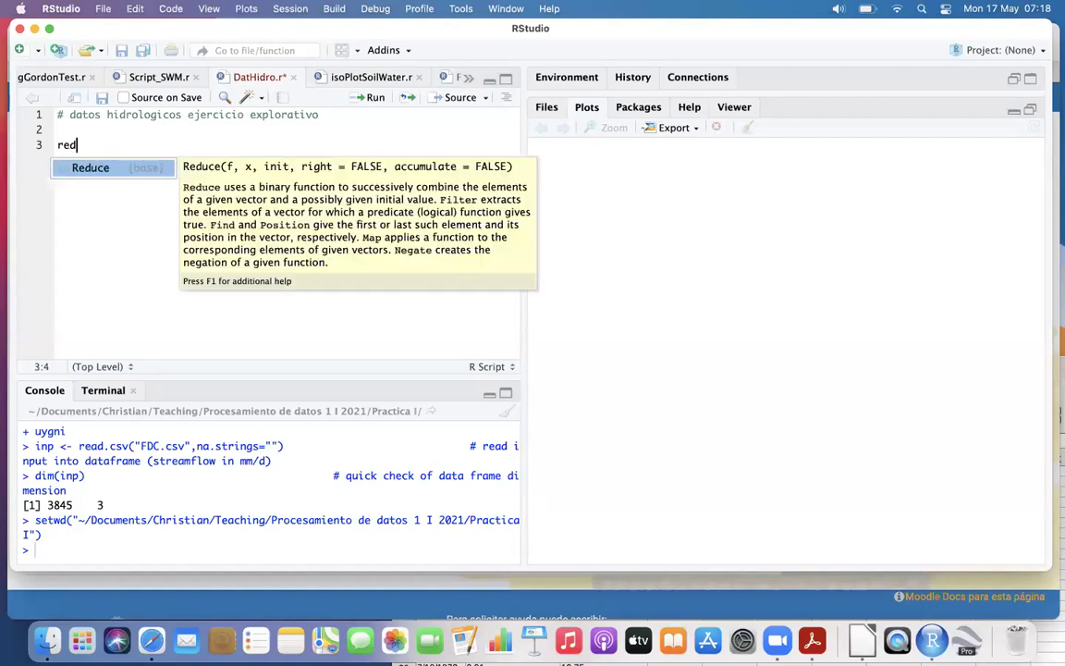
key(BackSpace)
text(ad.csv)
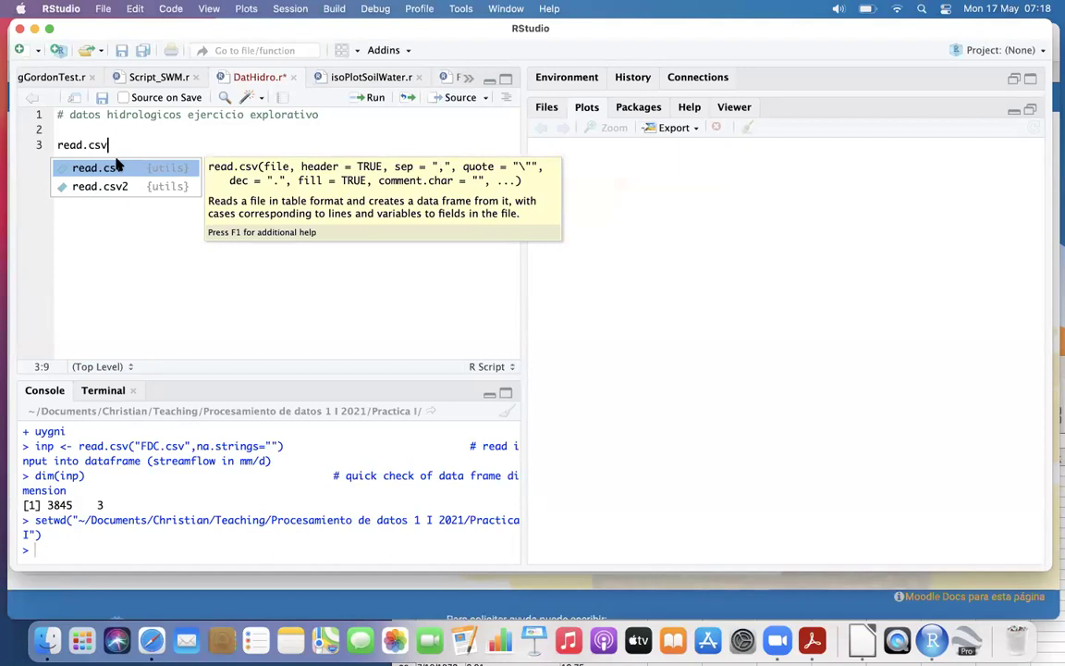
key(Return)
key(Right)
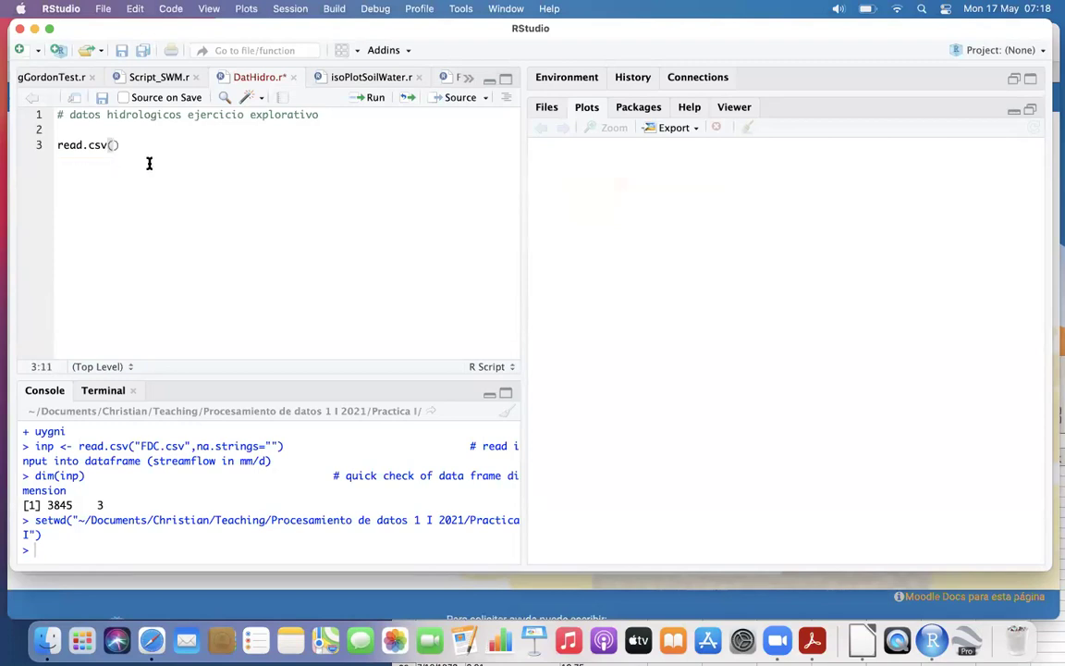
key(Return)
key(Return)
- Fill in the read.csv() arguments with "FDC.csv" and na.strings=""
click(114, 146)
text(")
text(FDC)
text(.csv", na.)
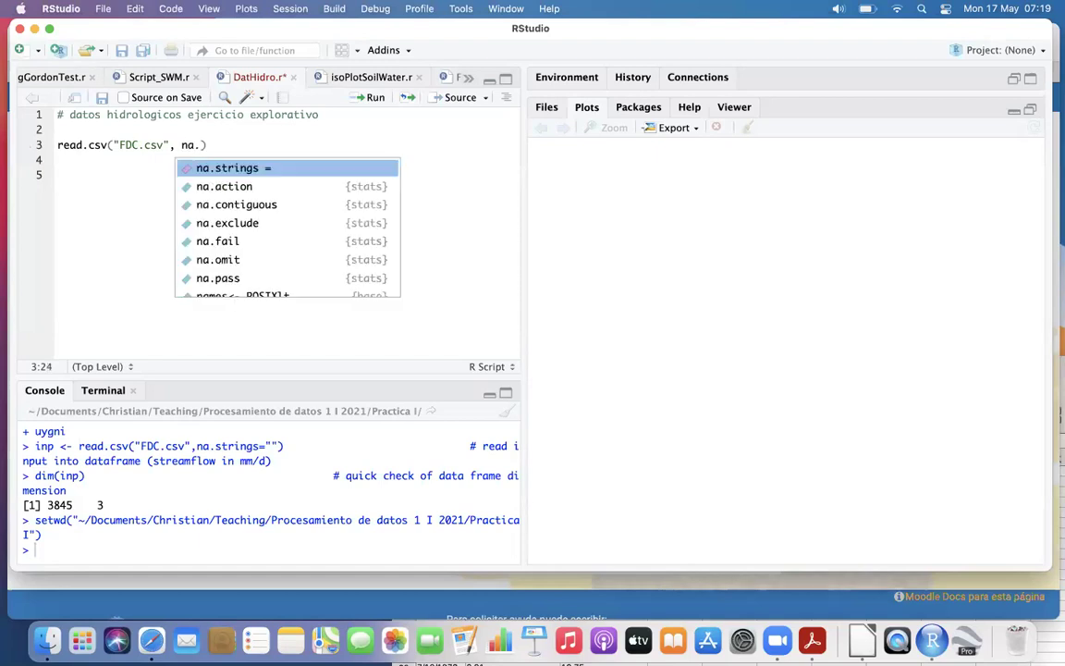
text(str)
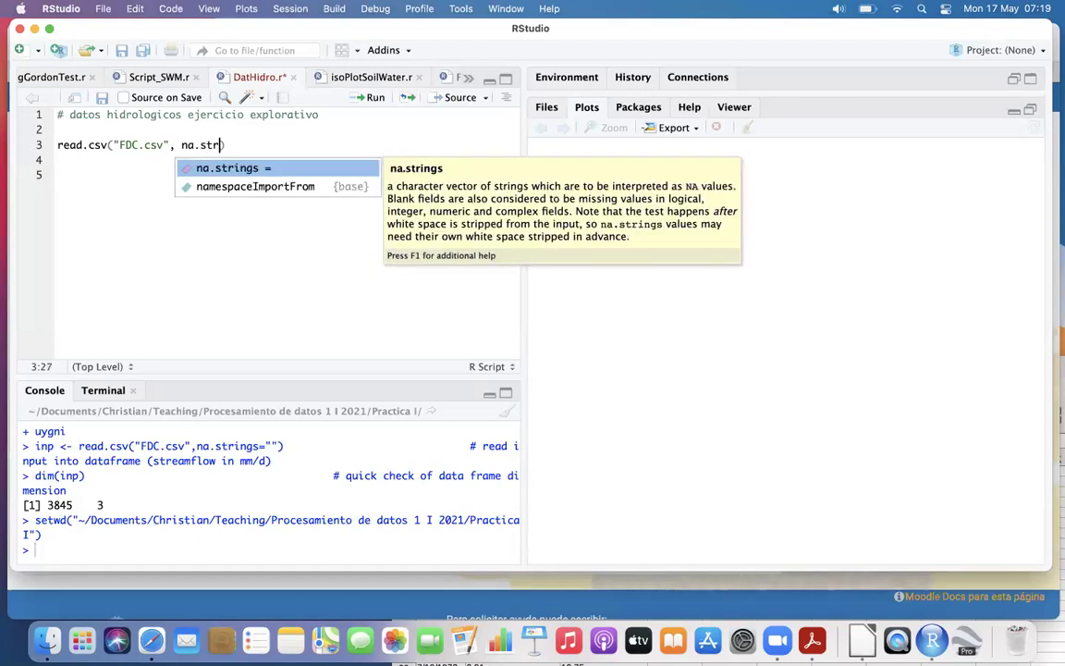
text(ings)
text(=)
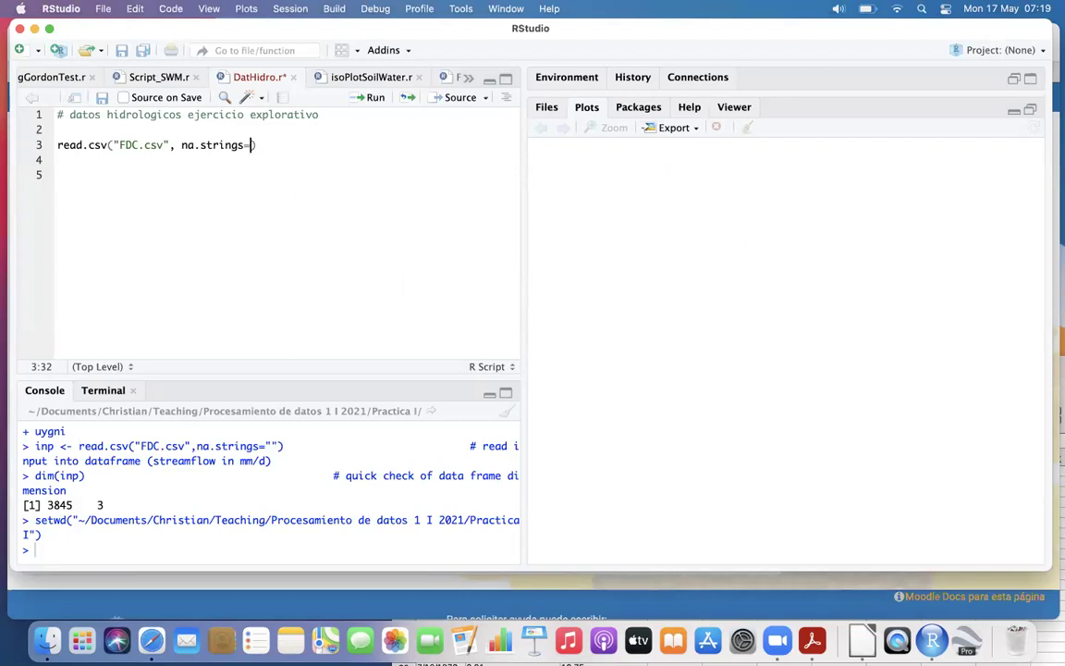
text("")
- Assign the read.csv call to inp with <-, add a new line below, and run line 3
click(58, 145)
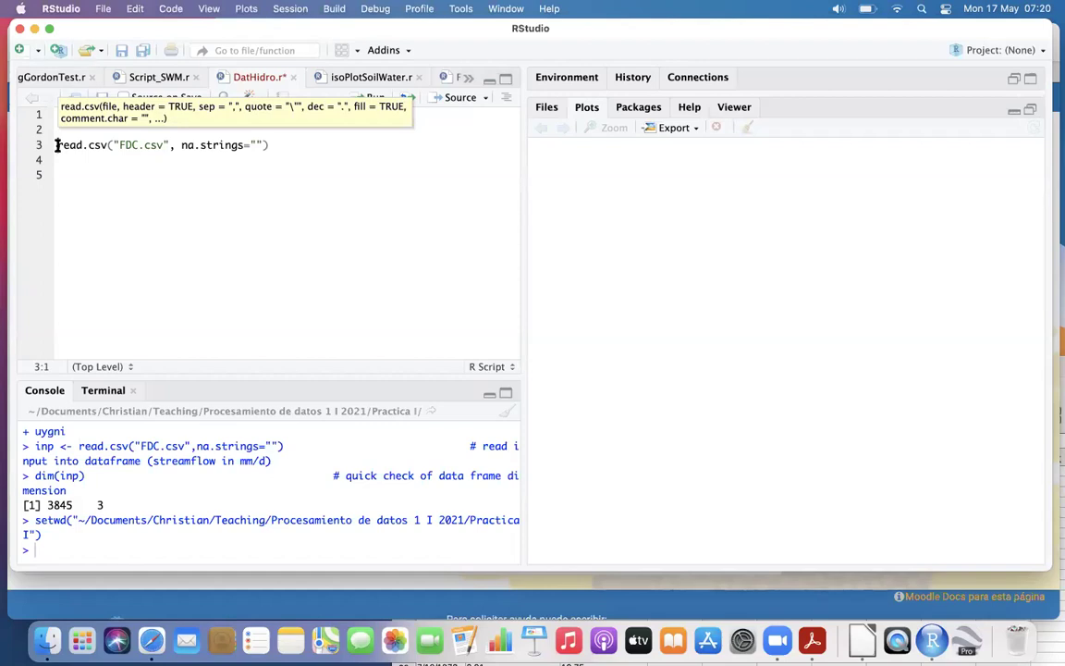
text(inp )
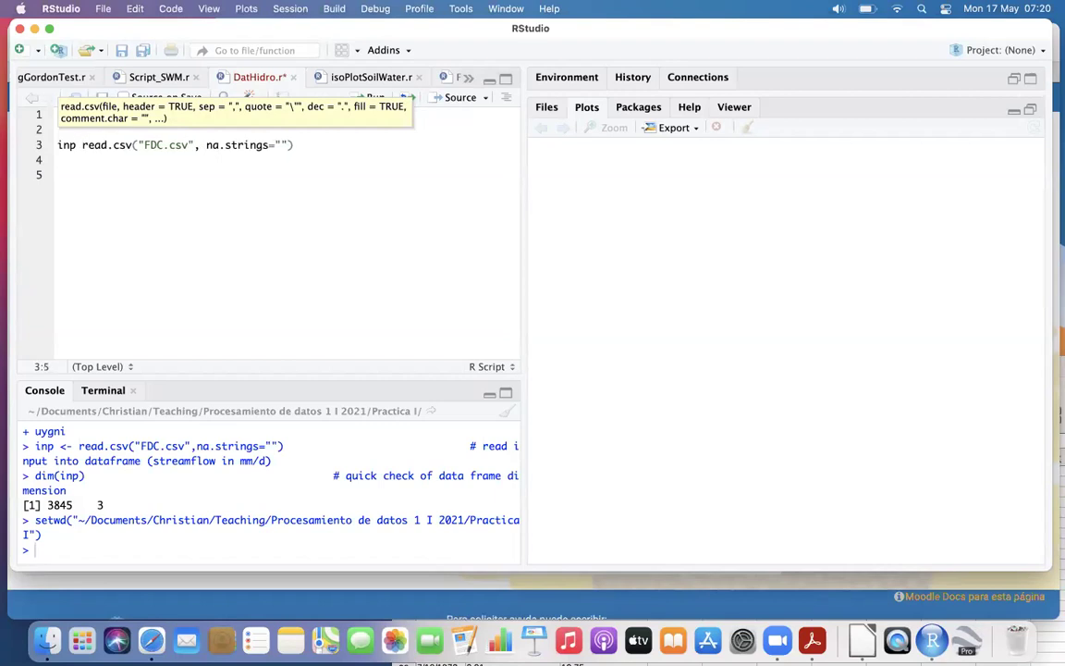
text(<-)
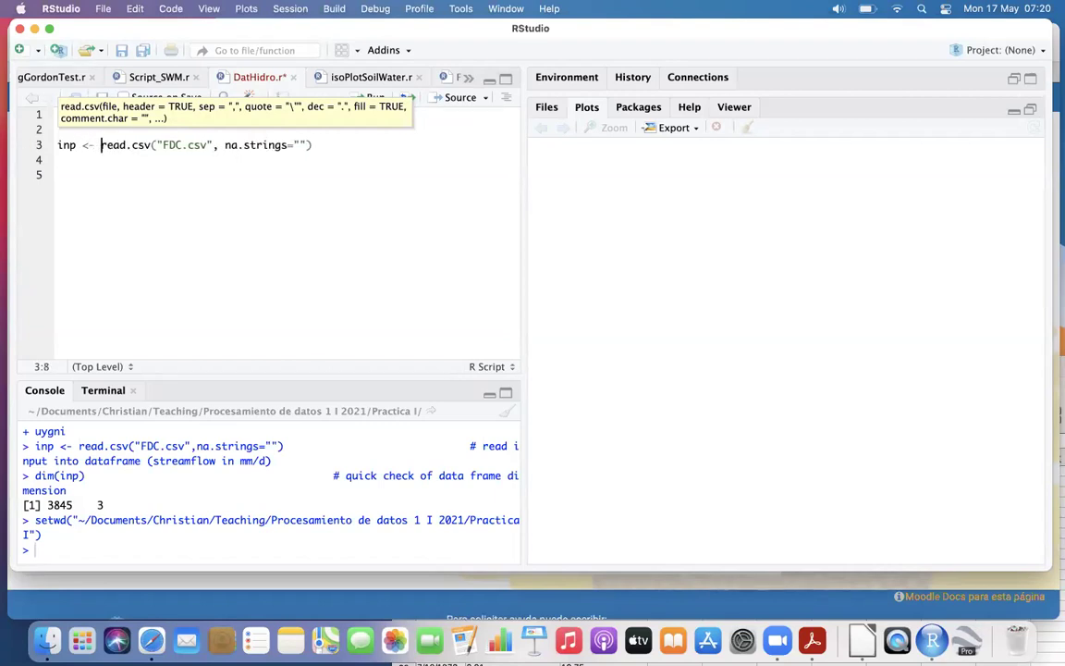
click(319, 145)
key(Return)
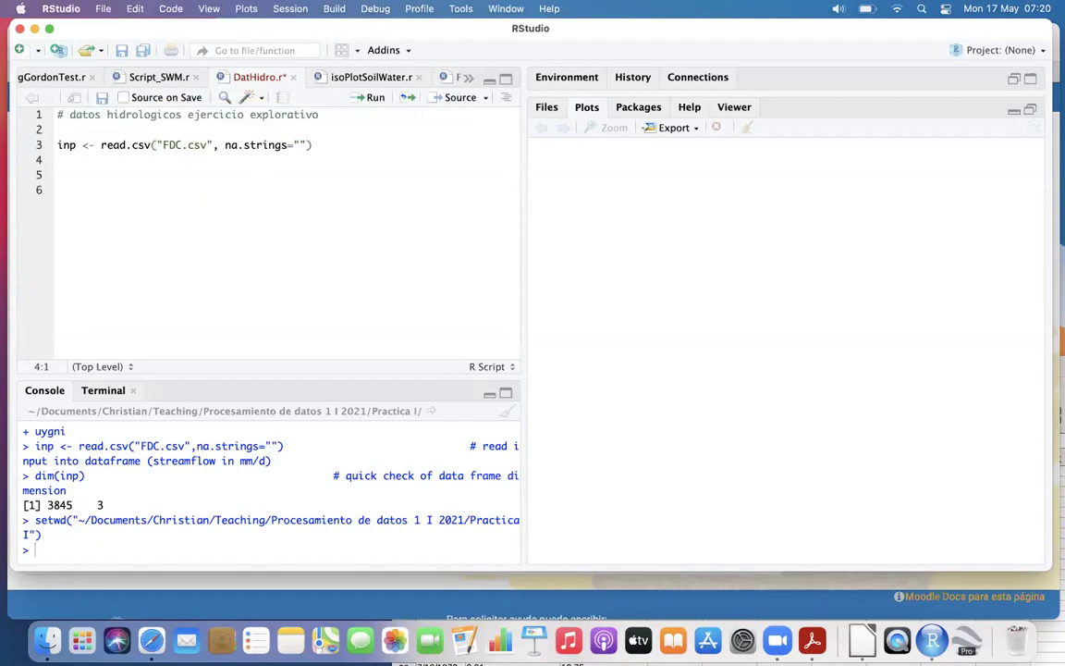
click(39, 145)
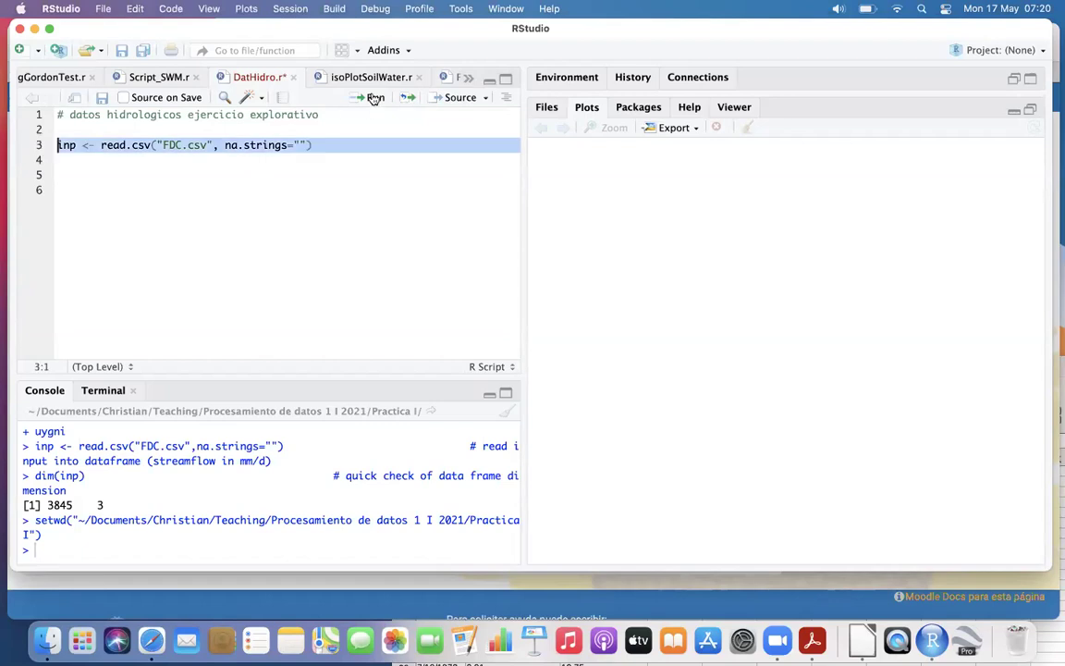
click(374, 98)
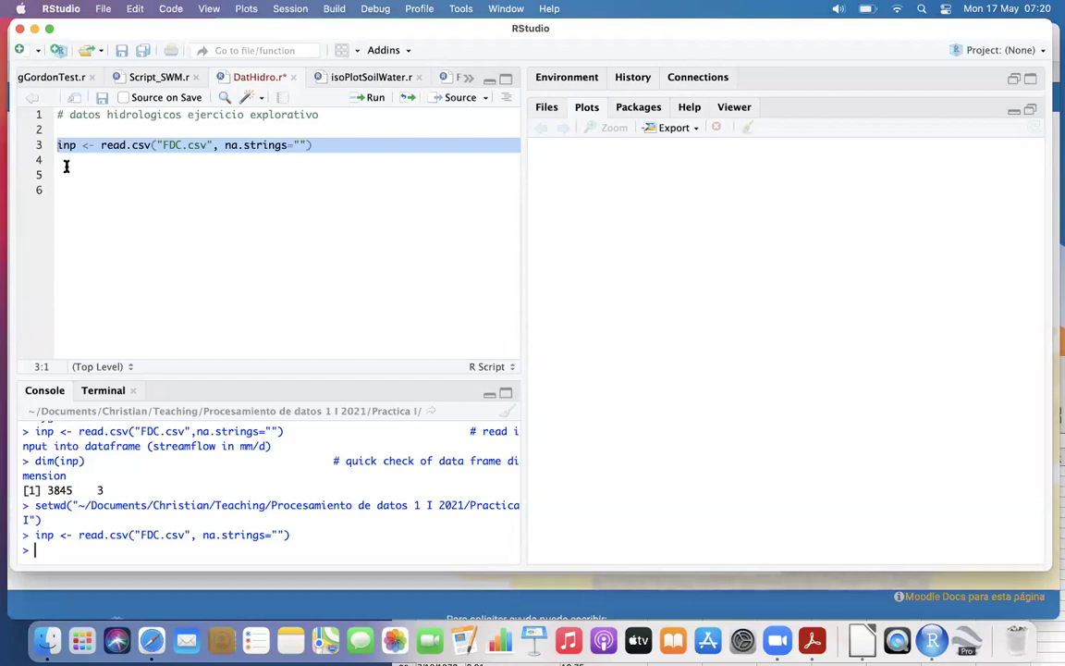
- Add head(inp) on line 5 and run it, enlarging the console and the RStudio window to show the full output
click(58, 173)
text(head)
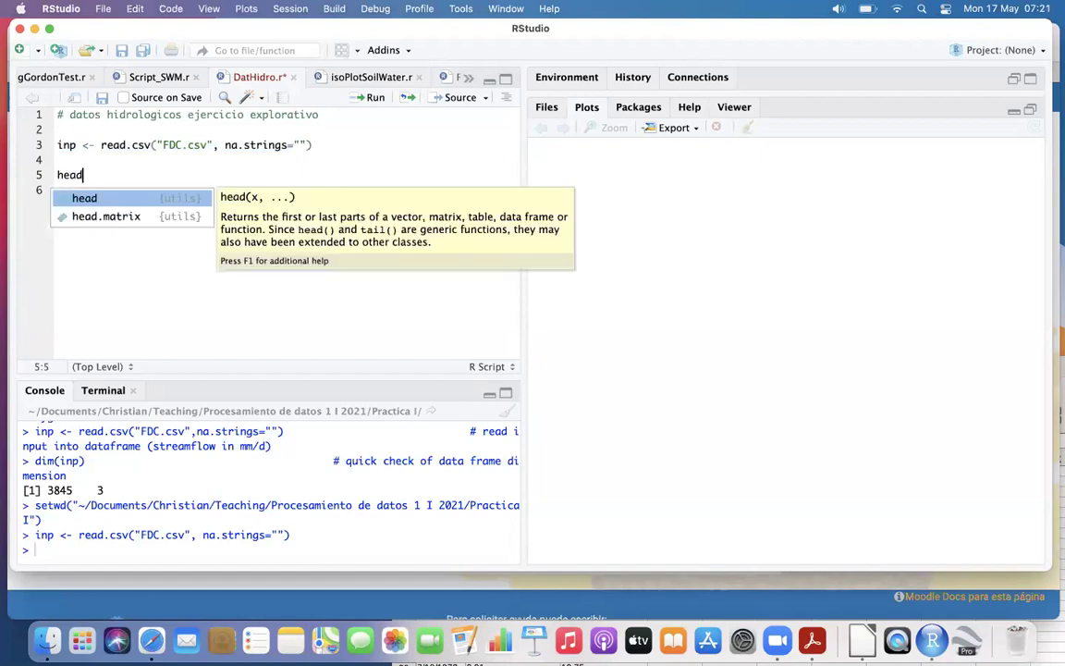
text(()
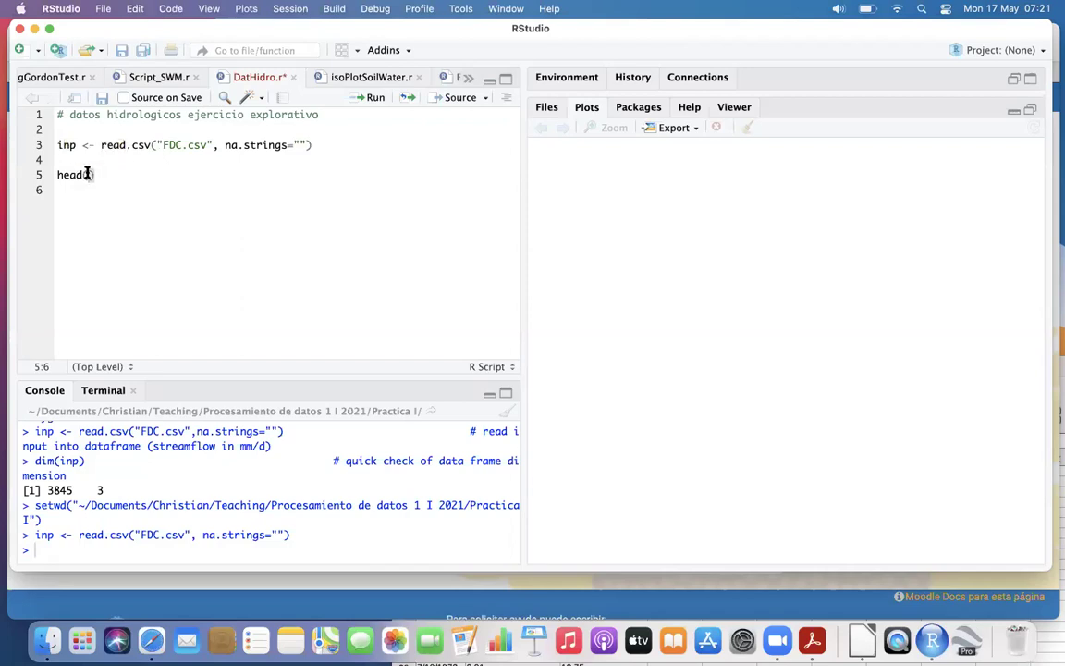
text(inp))
key(Return)
click(31, 177)
click(32, 176)
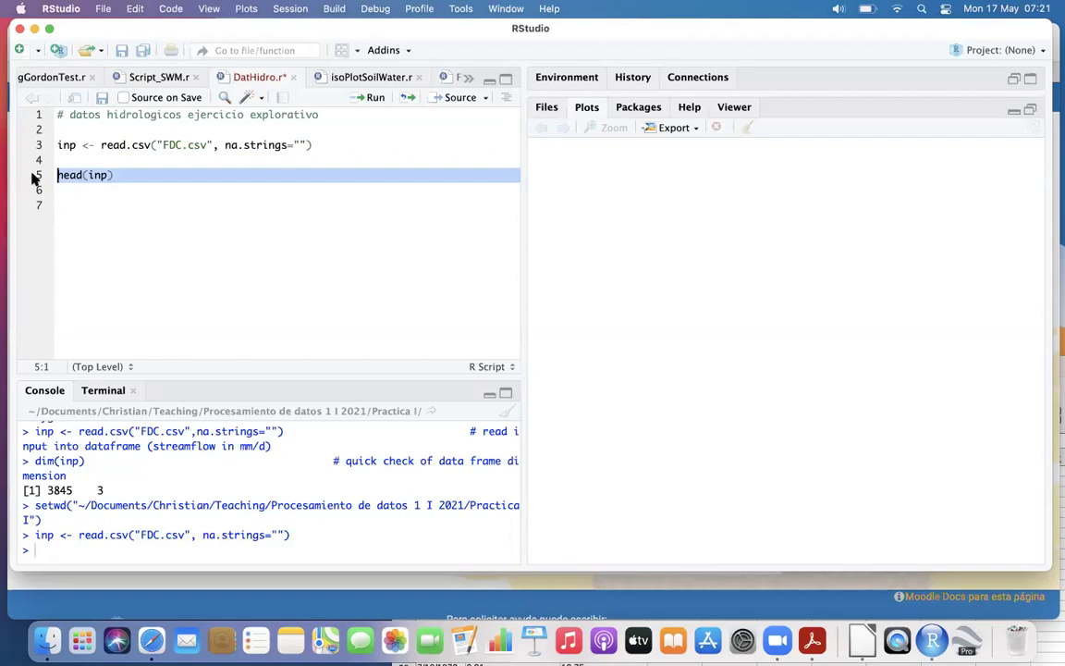
click(378, 98)
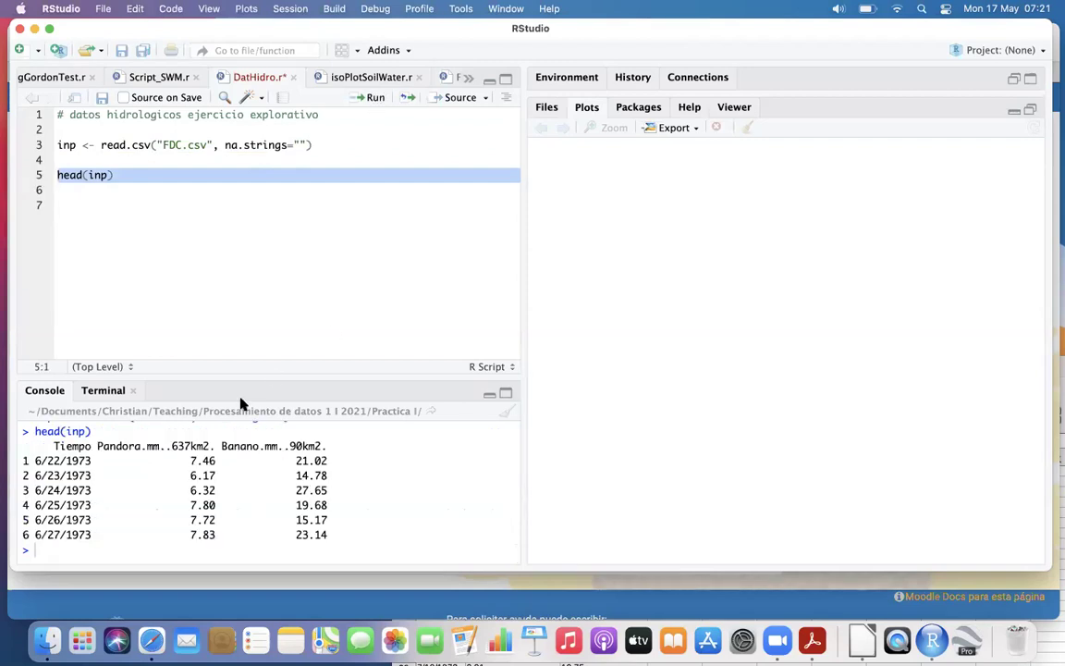
drag(241, 376, 240, 351)
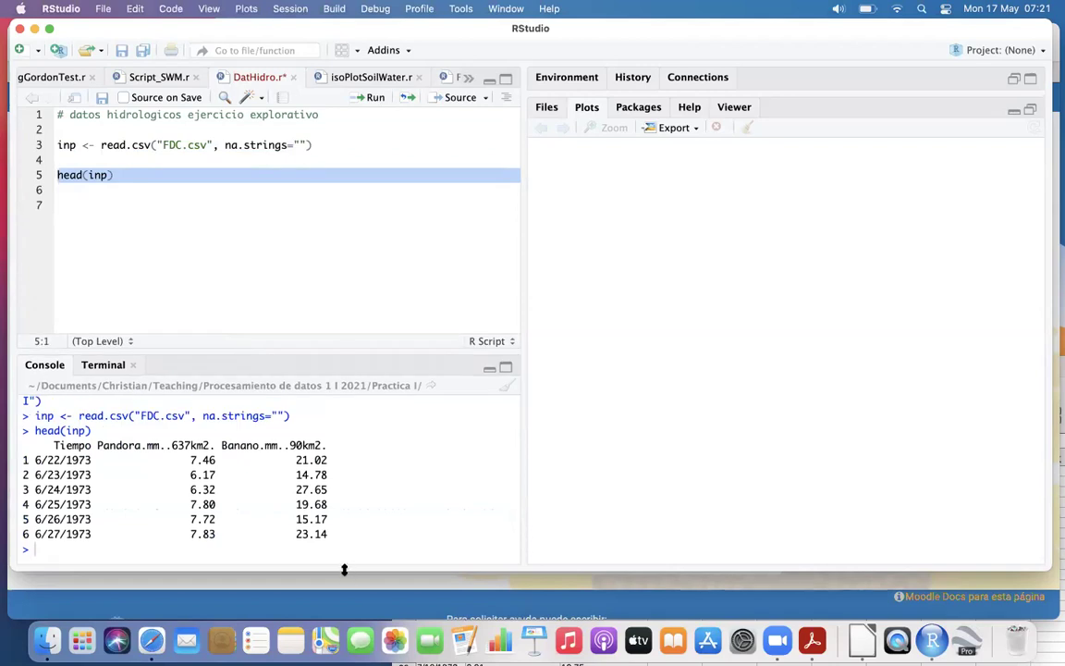
drag(344, 570, 345, 601)
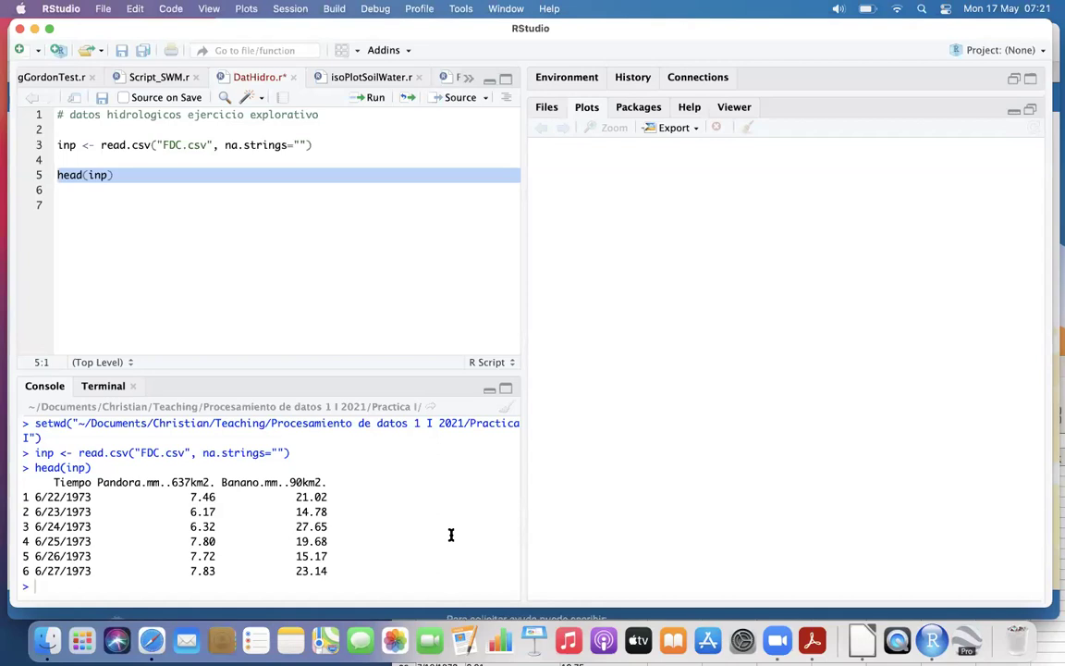
- Add dim(inp) on line 6 and run it to check the data frame's dimensions
click(56, 187)
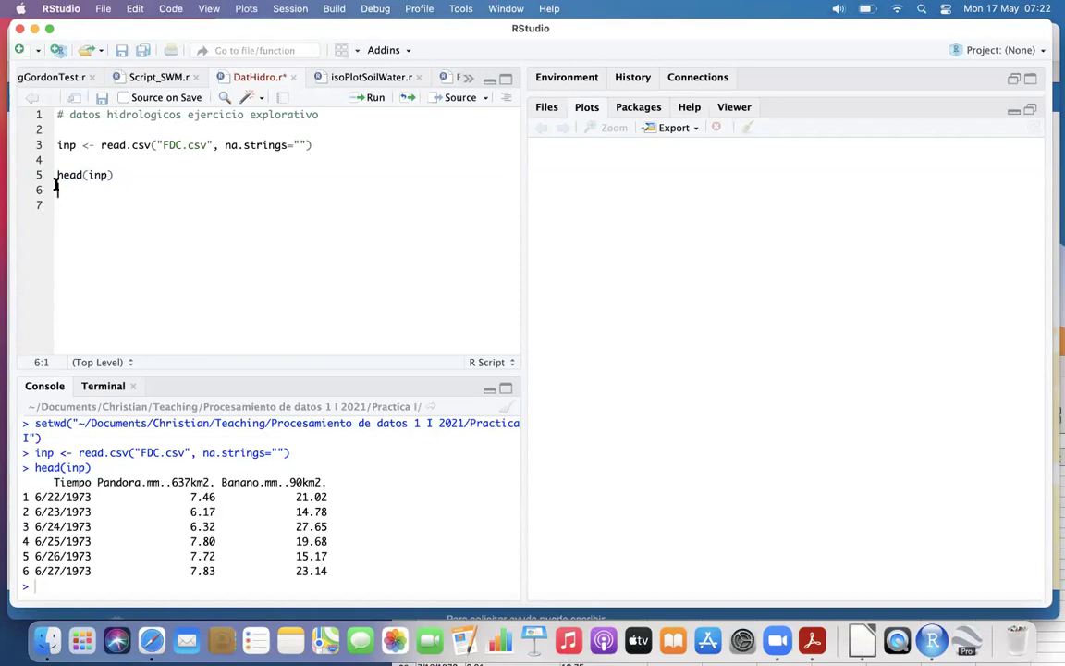
text(dim)
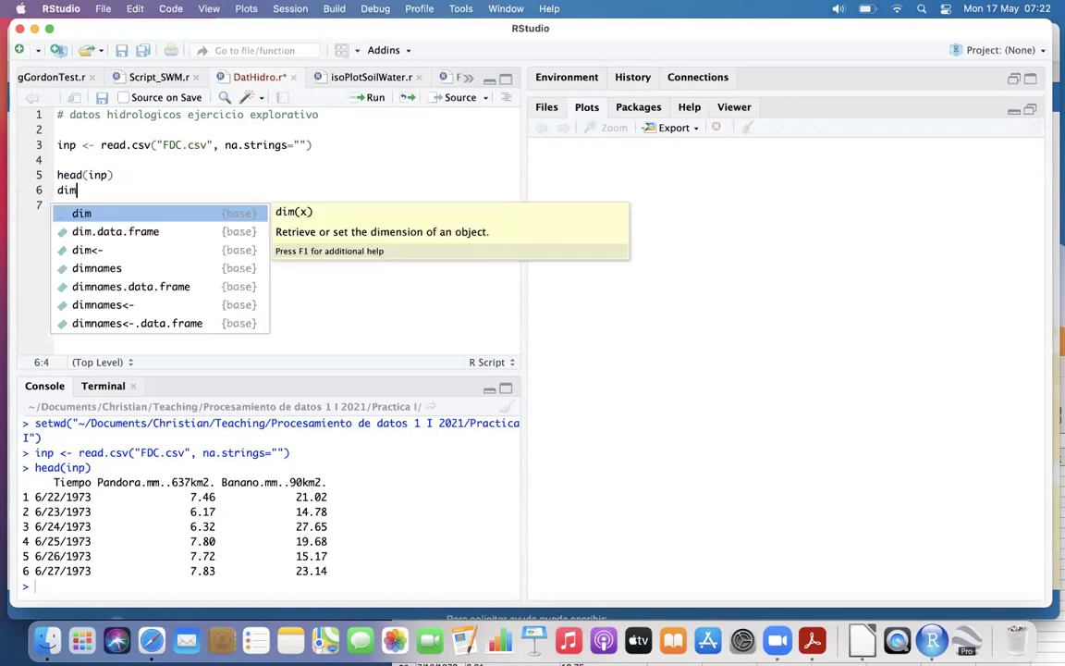
text(()
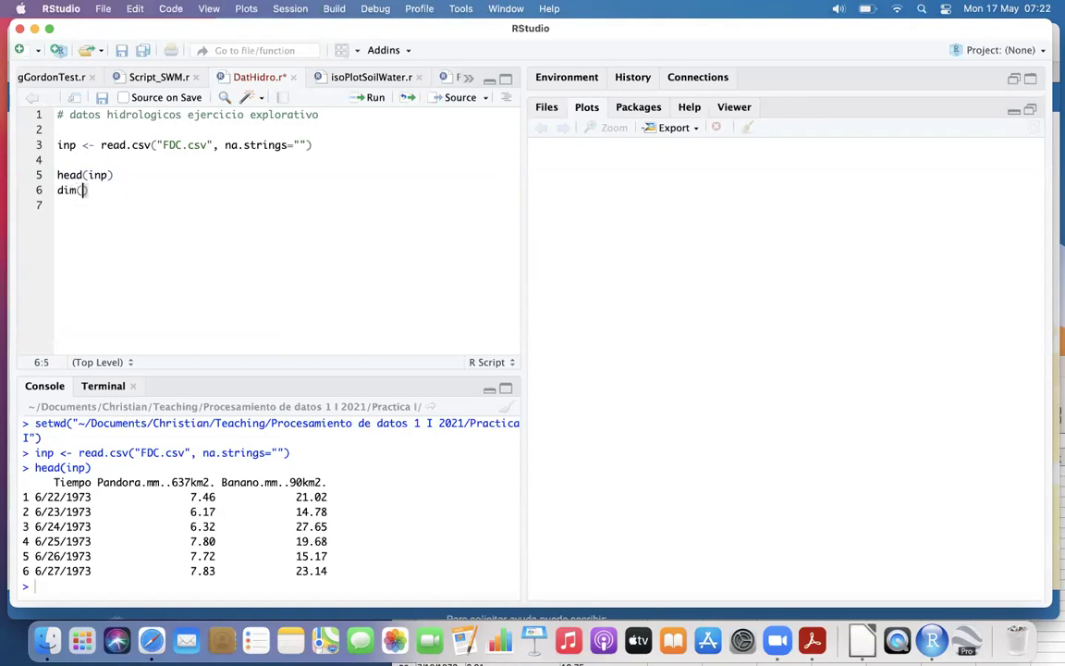
text(inp)
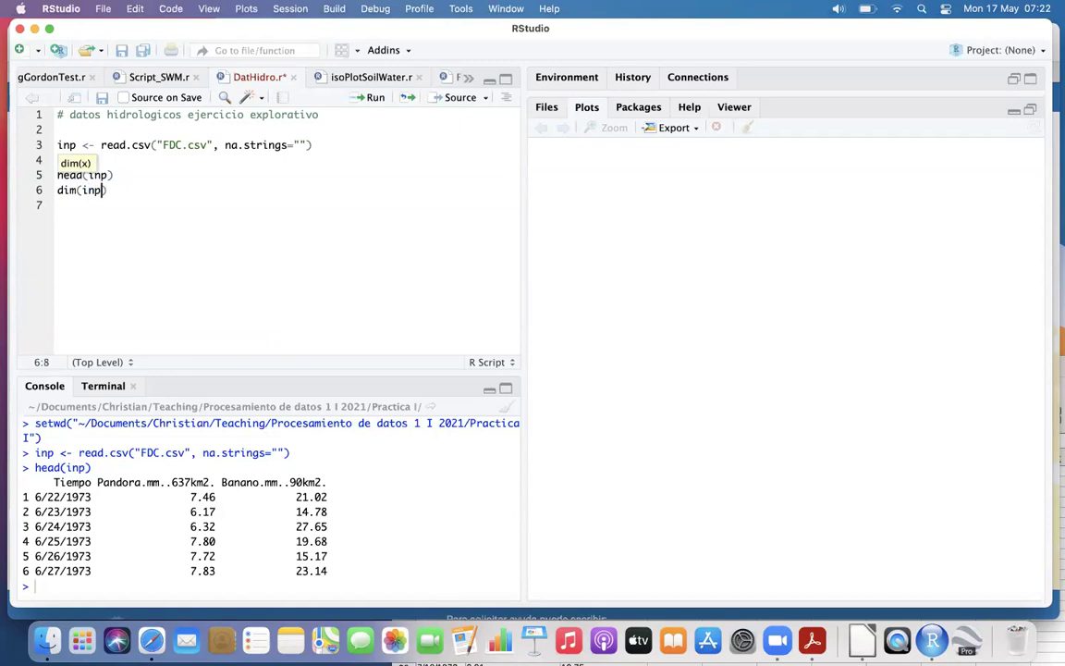
click(41, 191)
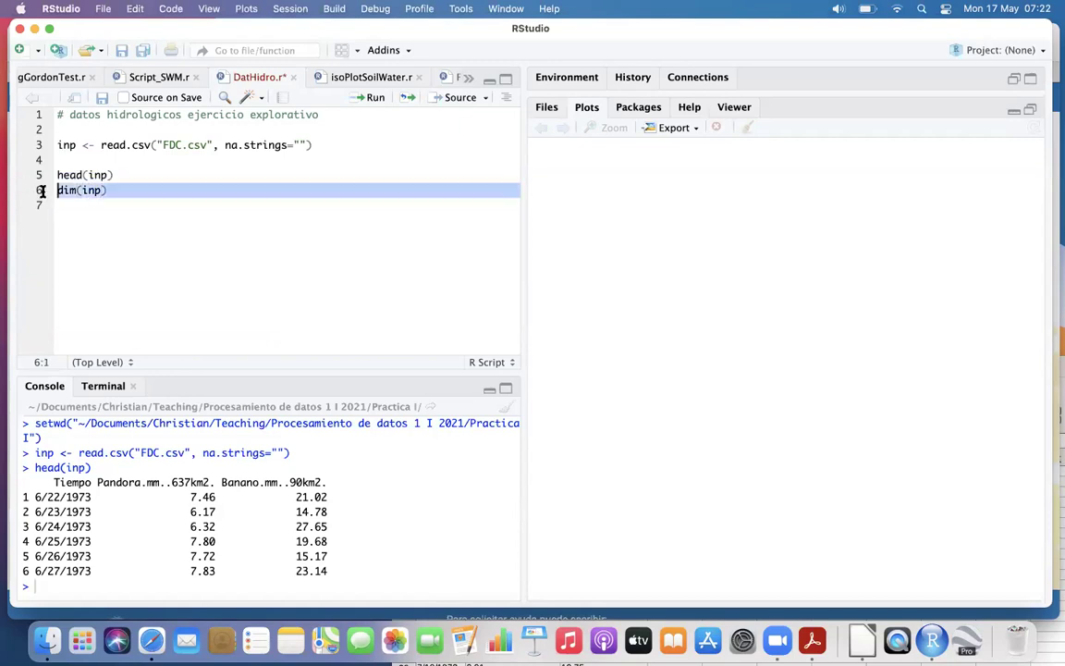
click(370, 98)
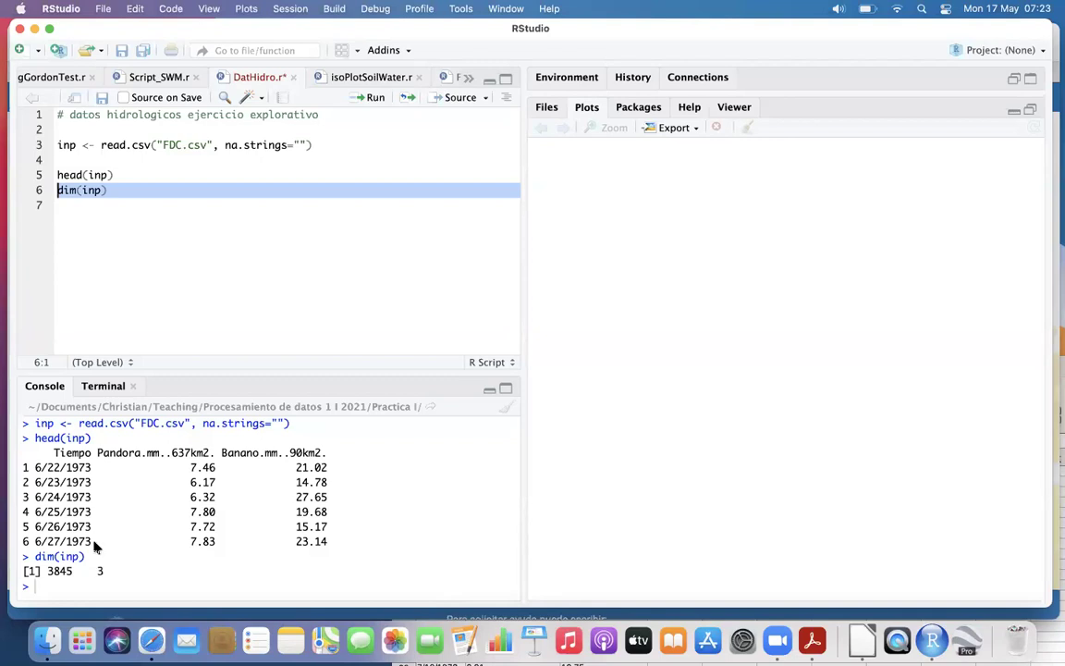
- Enter read.csv on line 4 to view its usage hint and the read.csv and read.csv2 suggestions
click(63, 159)
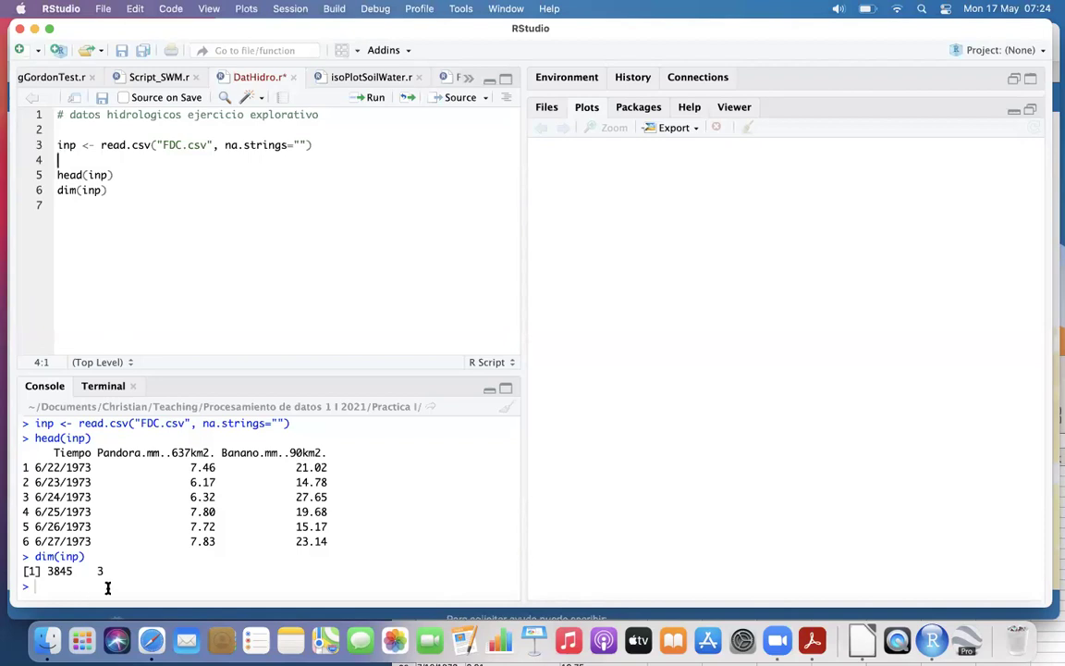
drag(103, 570, 48, 570)
click(59, 157)
text(read.csv)
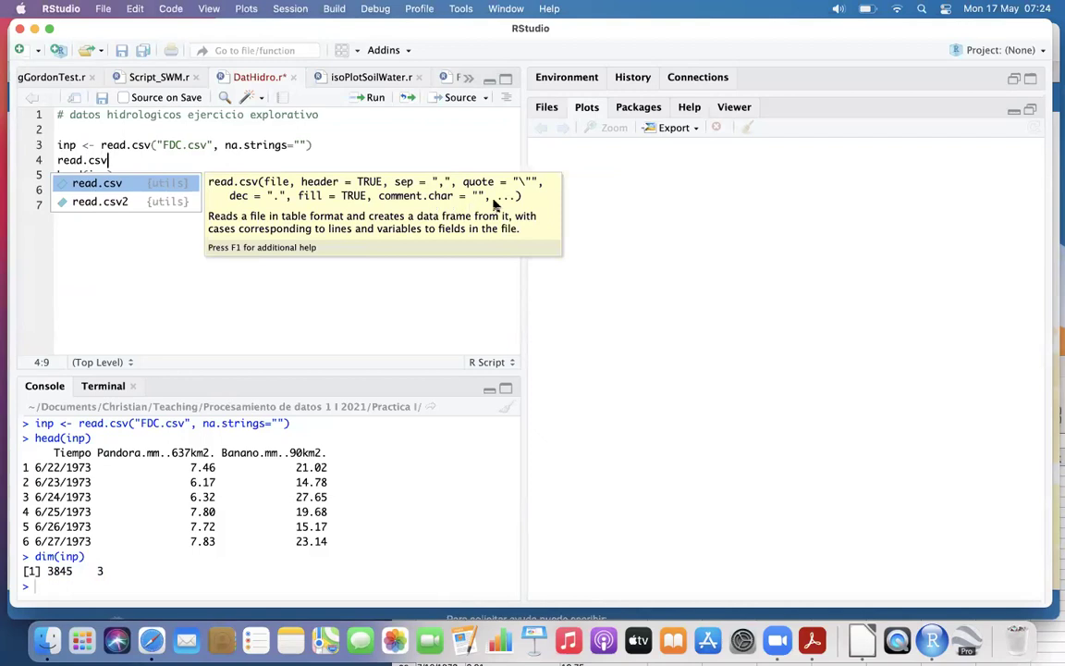
key(Down)
key(Up)
- View the session's working directory options, including the source file location, and check the script's save folder without saving a copy
click(284, 11)
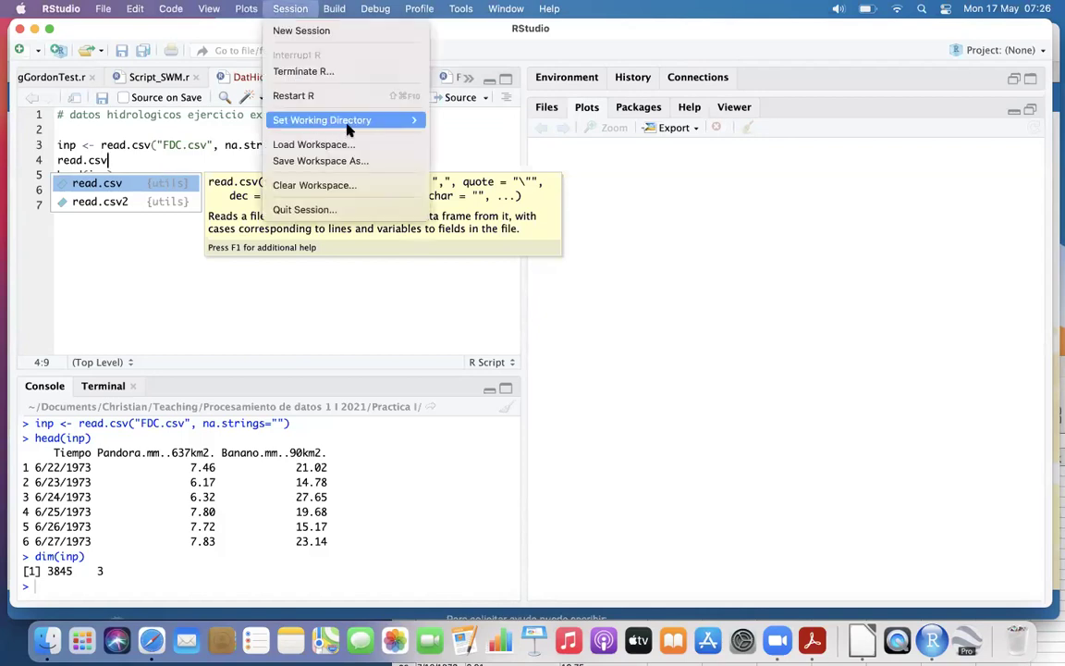
mouse_move(348, 130)
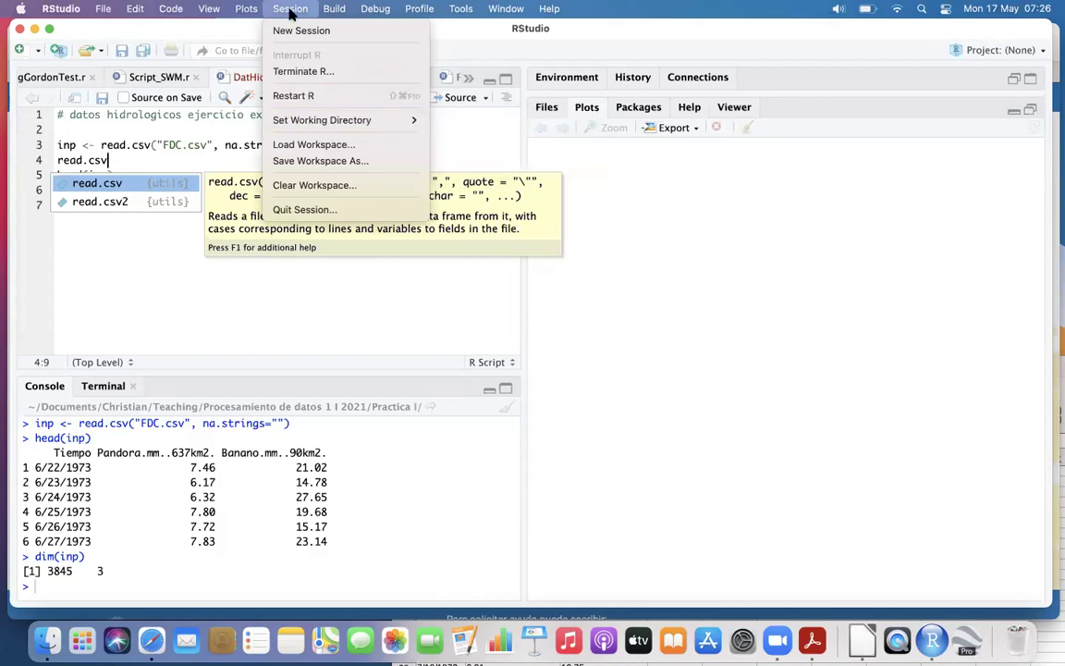
mouse_move(330, 132)
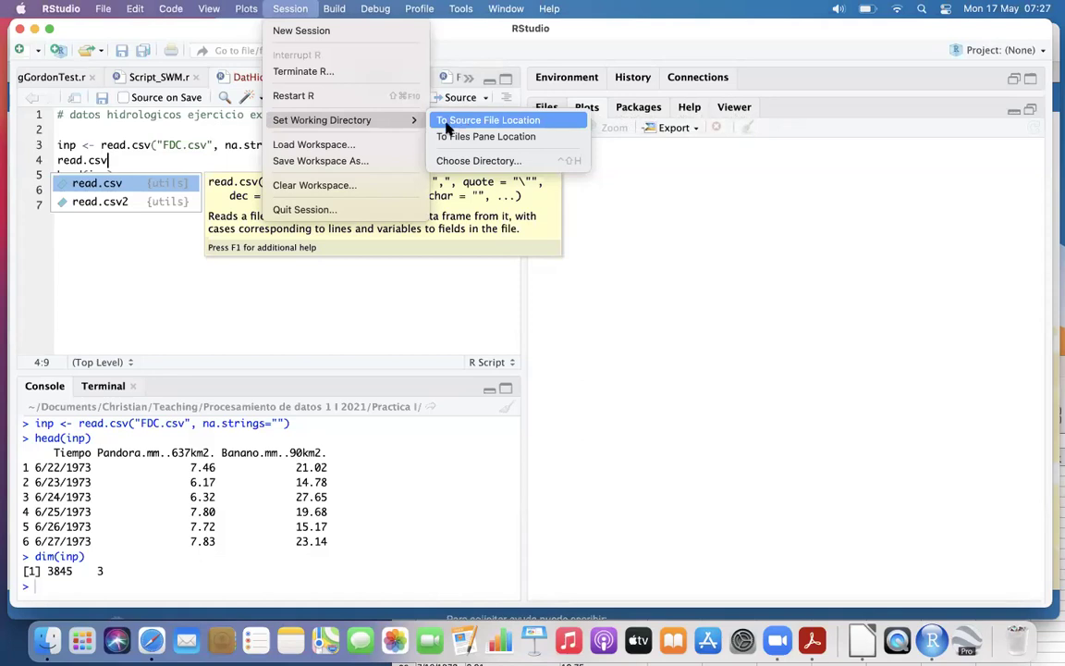
click(385, 302)
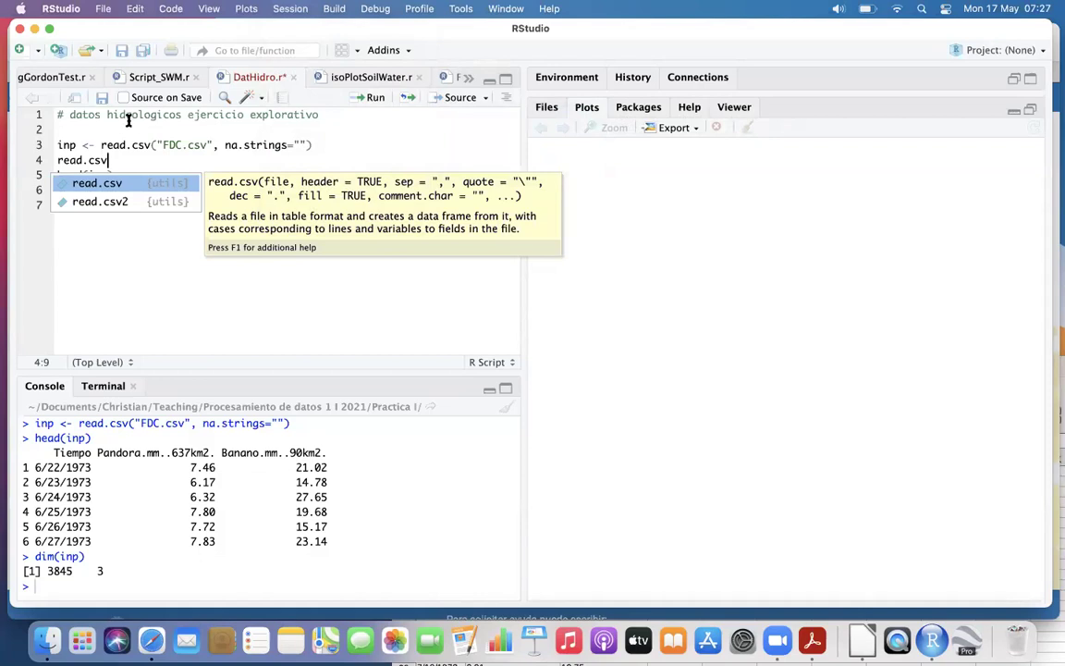
click(104, 10)
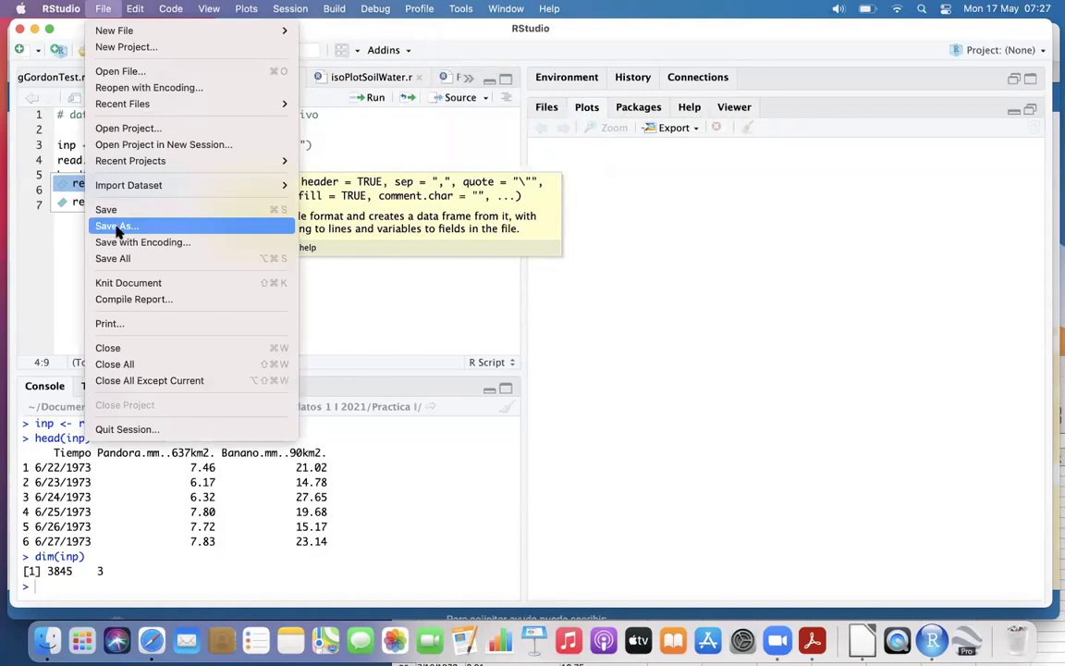
click(117, 227)
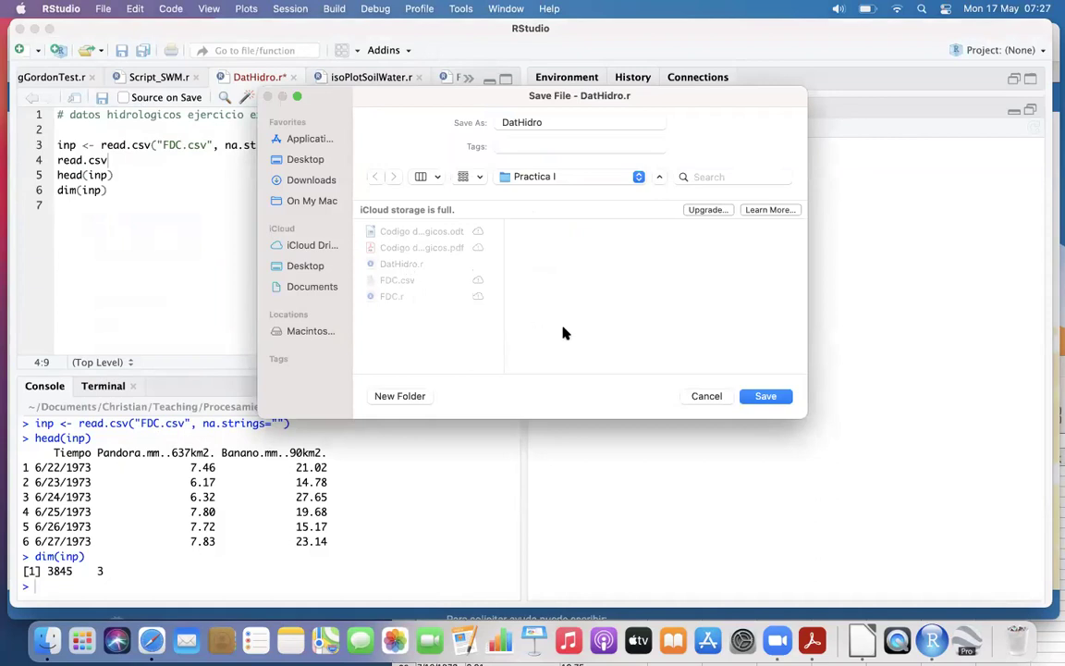
click(707, 398)
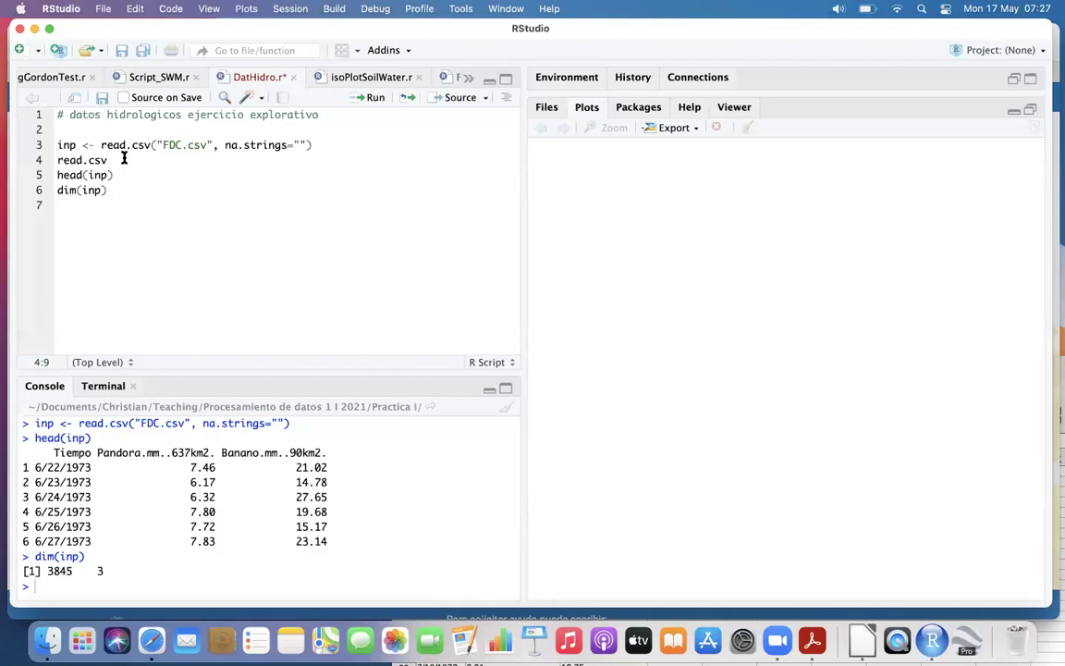
- Delete read.csv from line 4 so the line is empty, and save the DatHidro.r script
key(BackSpace)
key(BackSpace)
key(BackSpace)
key(BackSpace)
key(BackSpace)
key(BackSpace)
key(BackSpace)
key(BackSpace)
click(101, 98)
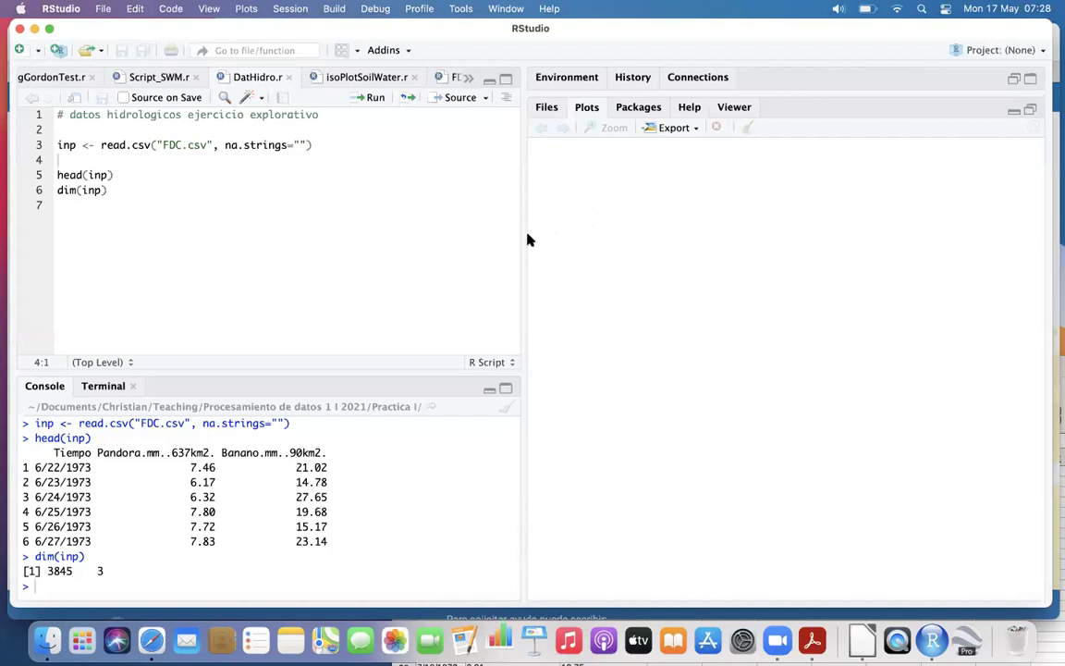
- Force quit Numbers, look over the FDC spreadsheet in it and close its window
right_click(503, 642)
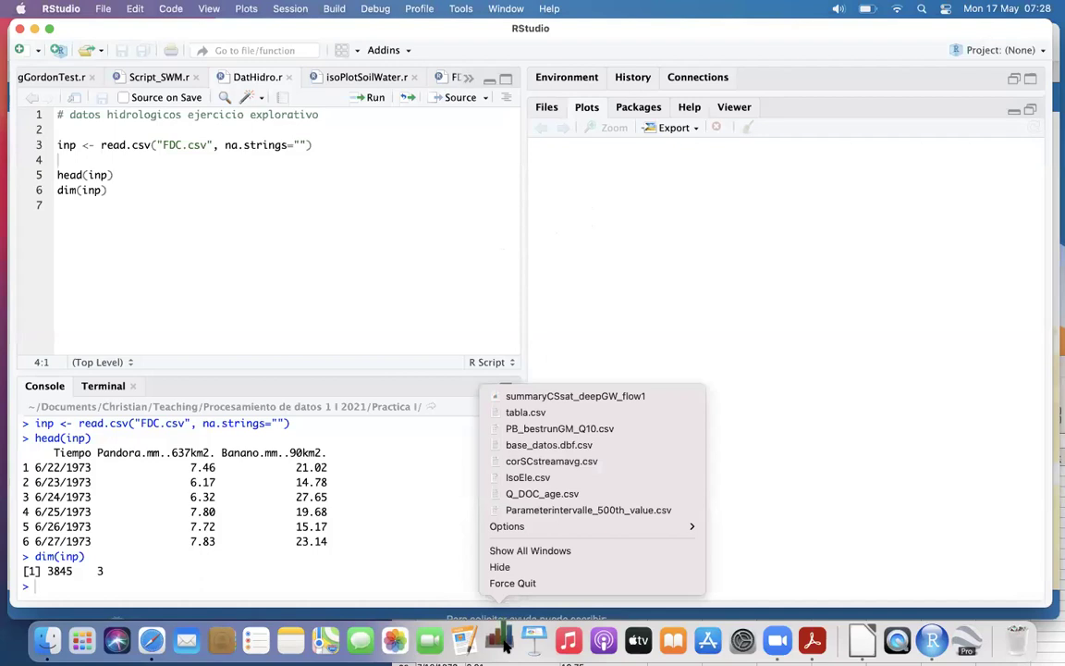
click(509, 588)
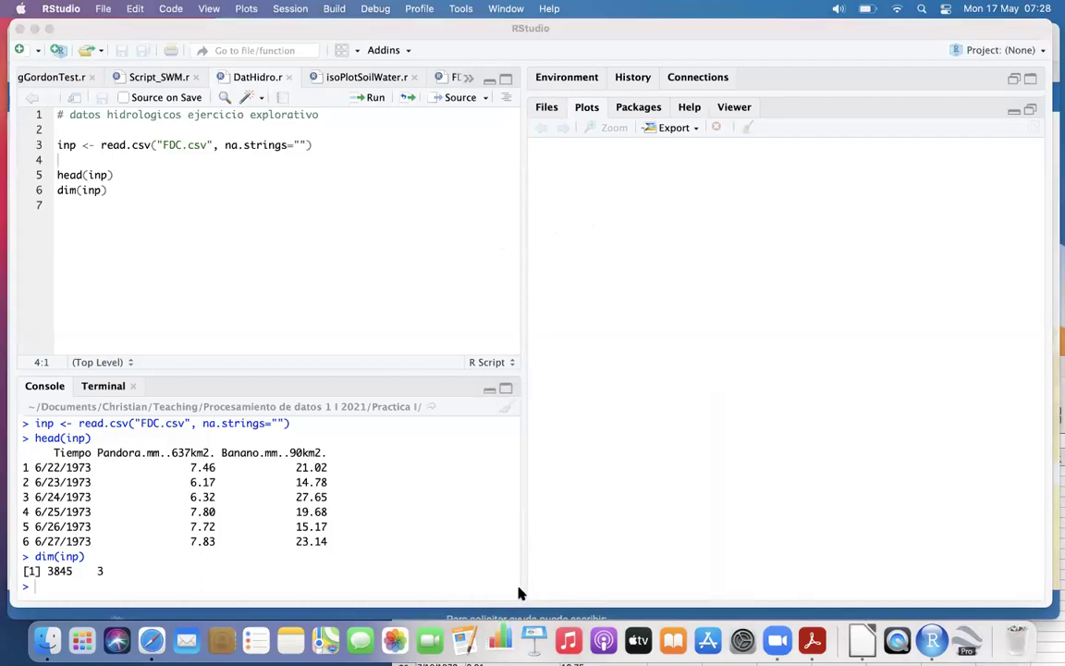
right_click(499, 647)
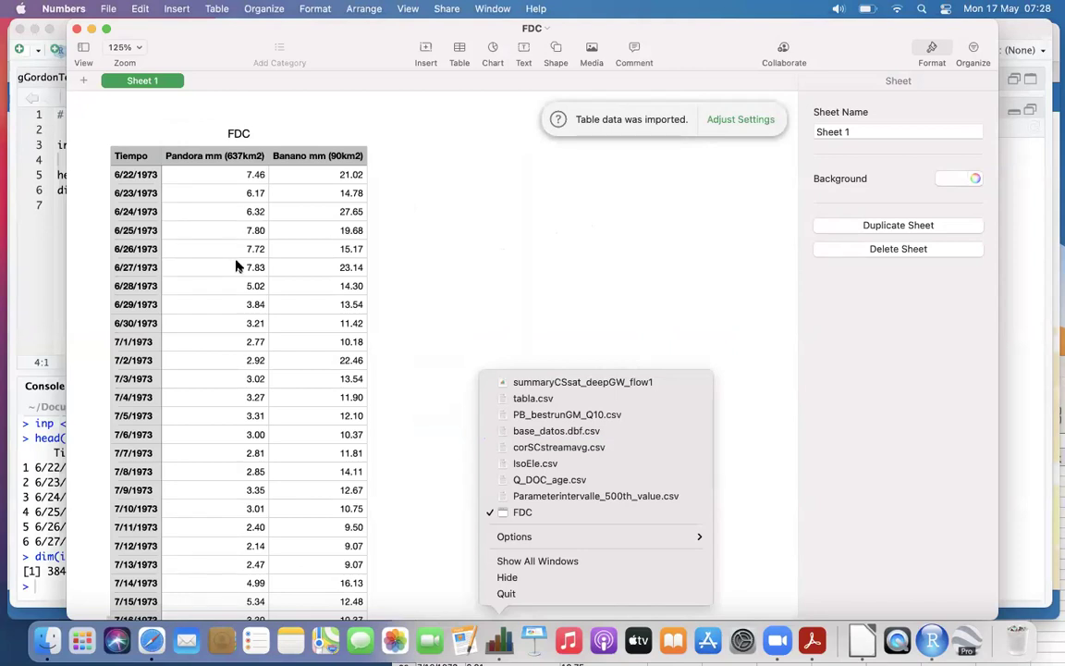
click(77, 30)
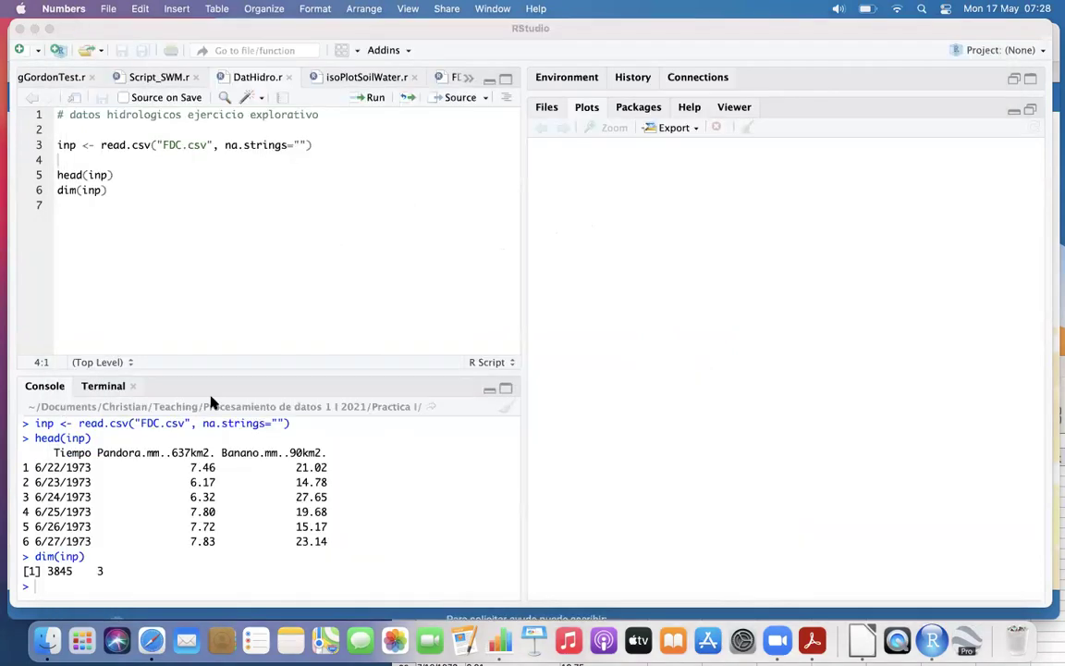
- Switch to Finder and open FDC.csv from the Downloads folder in LibreOffice, accepting the default comma-separated UTF-8 import settings
click(51, 640)
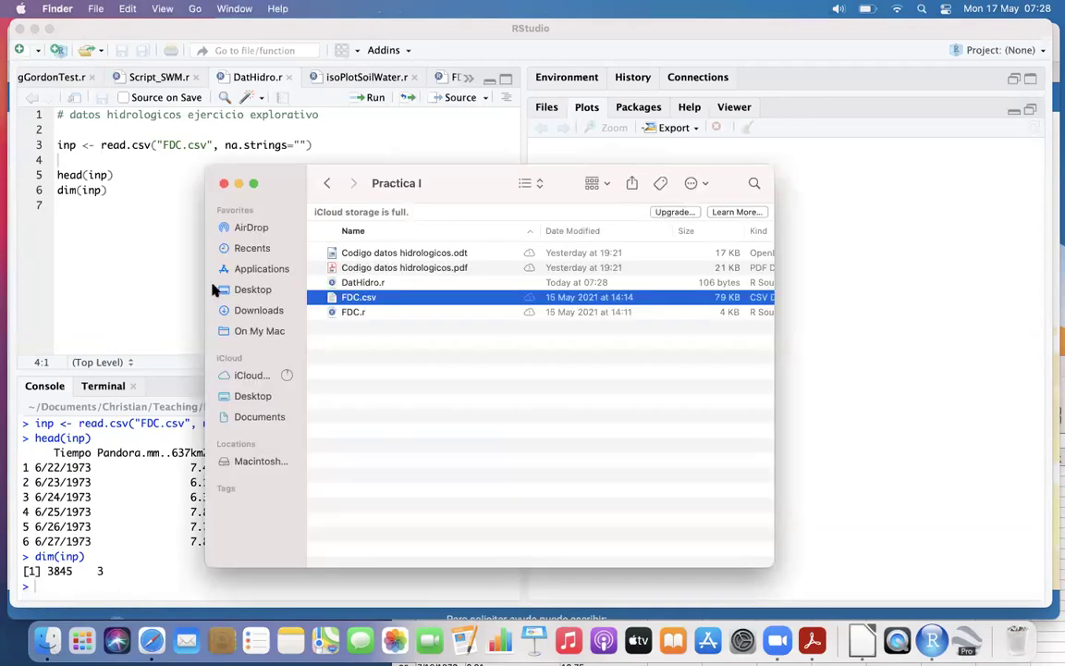
click(252, 310)
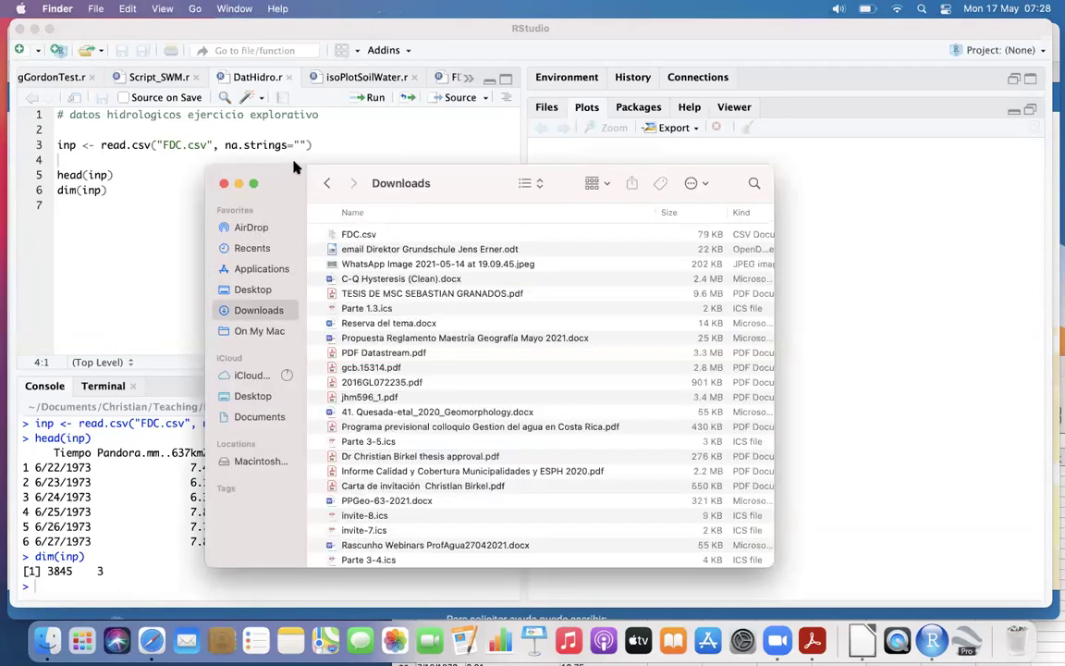
drag(317, 168, 138, 103)
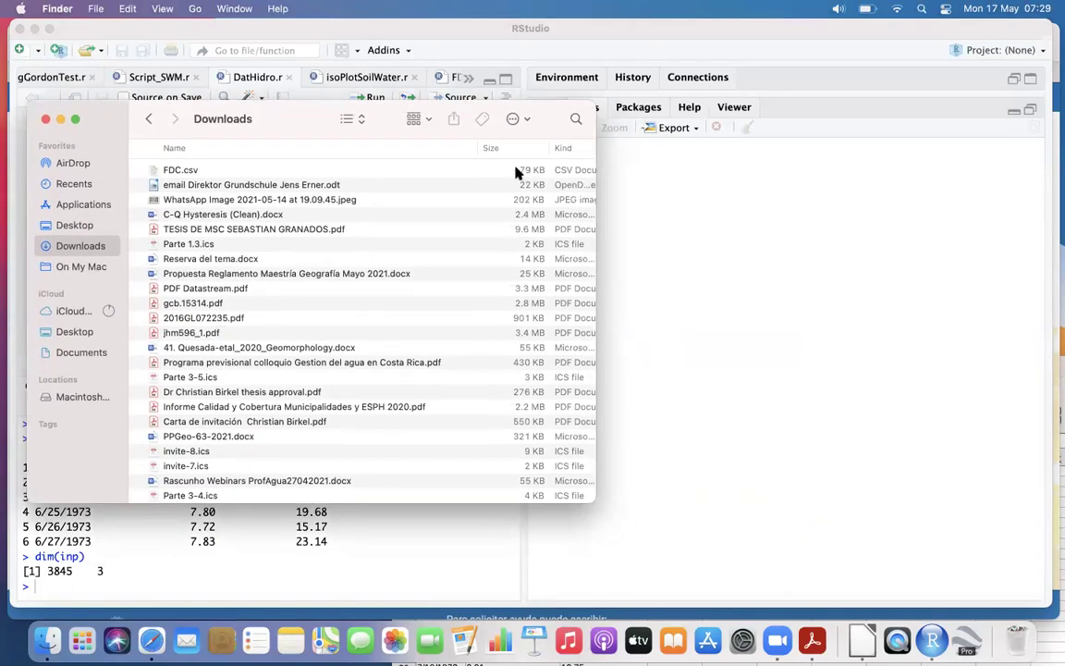
click(183, 172)
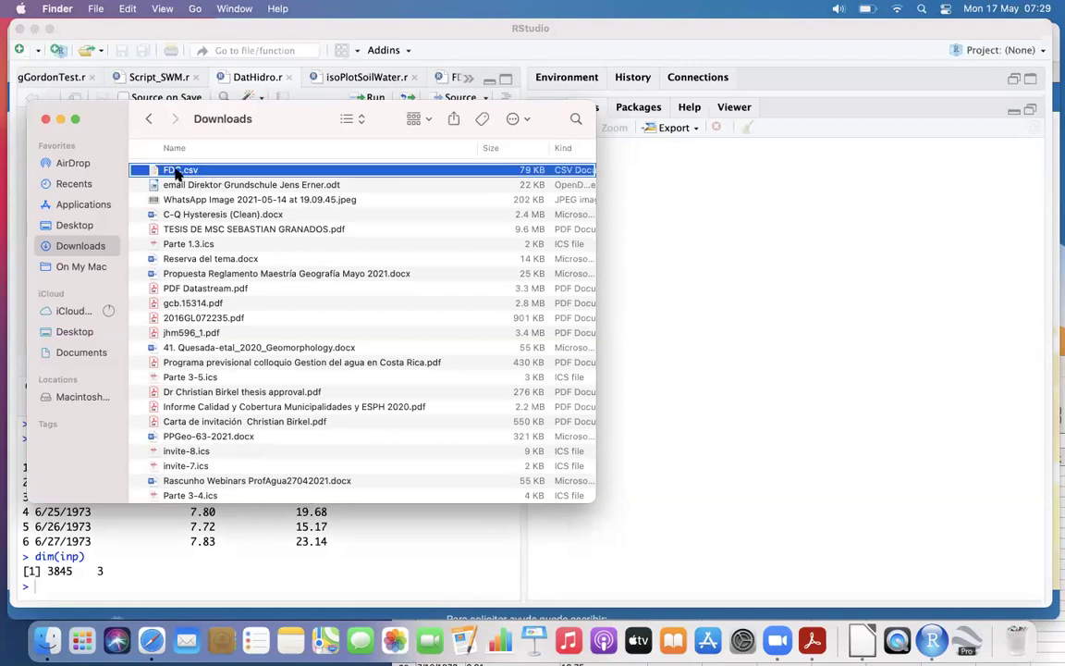
right_click(180, 173)
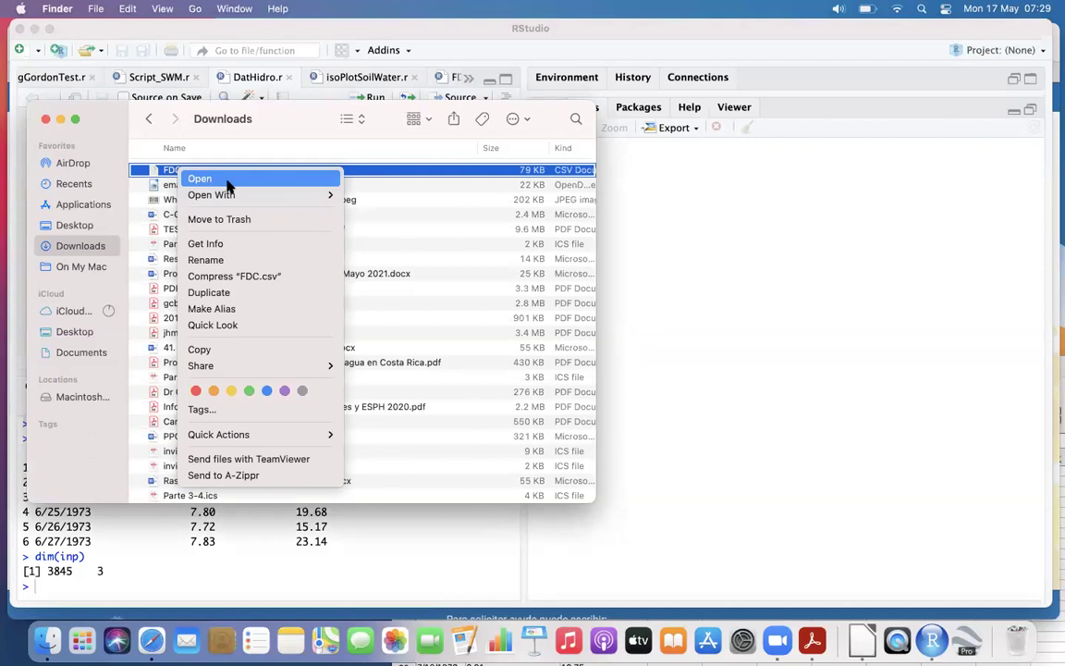
mouse_move(264, 194)
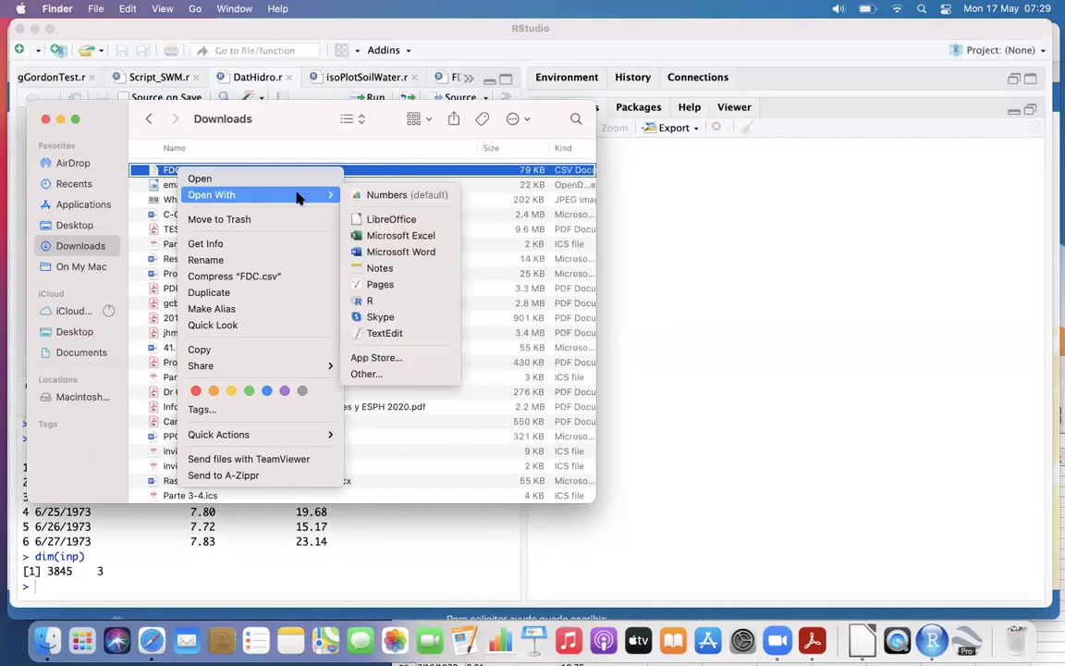
click(390, 219)
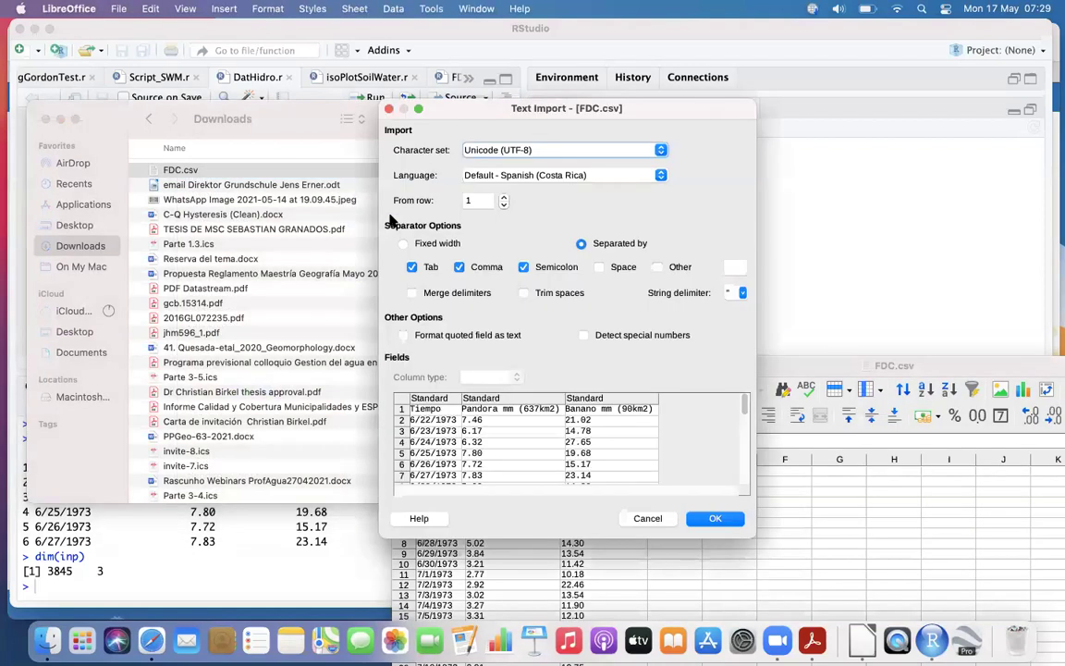
drag(456, 109, 165, 39)
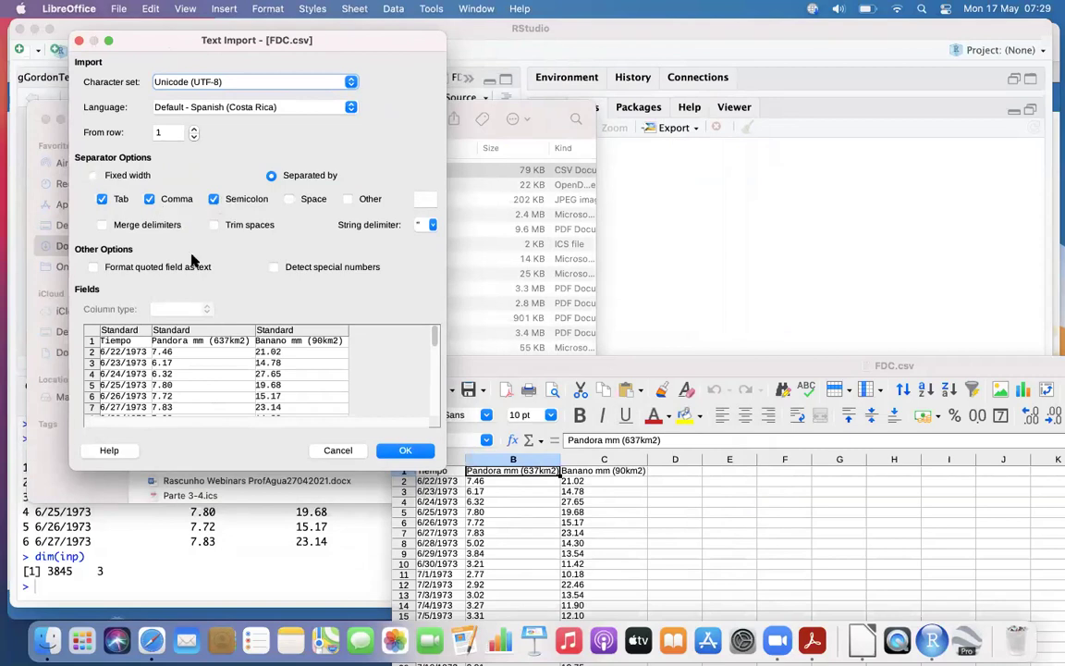
click(403, 449)
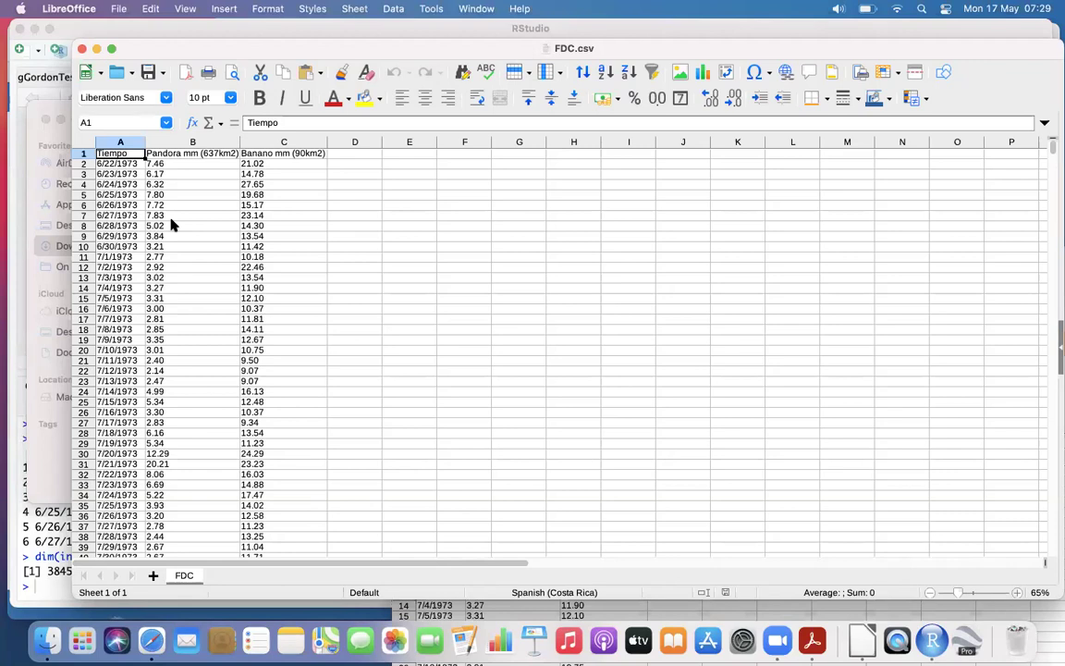
- Close both open FDC.csv spreadsheets, minimize the Downloads window and return to the DatHidro.r script in RStudio
click(81, 49)
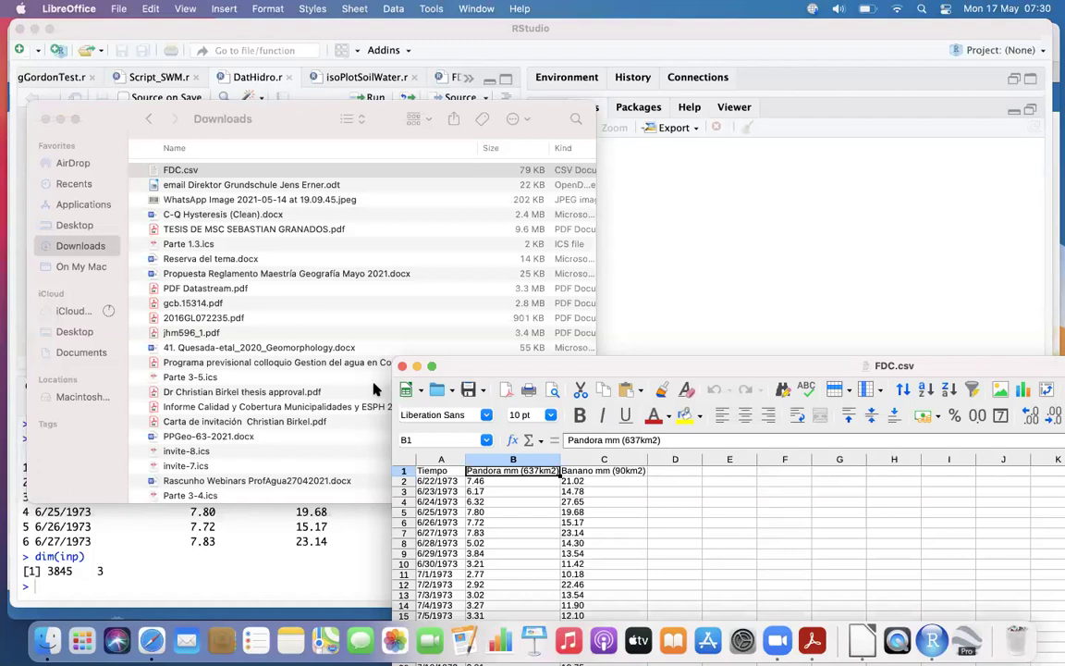
key(super+w)
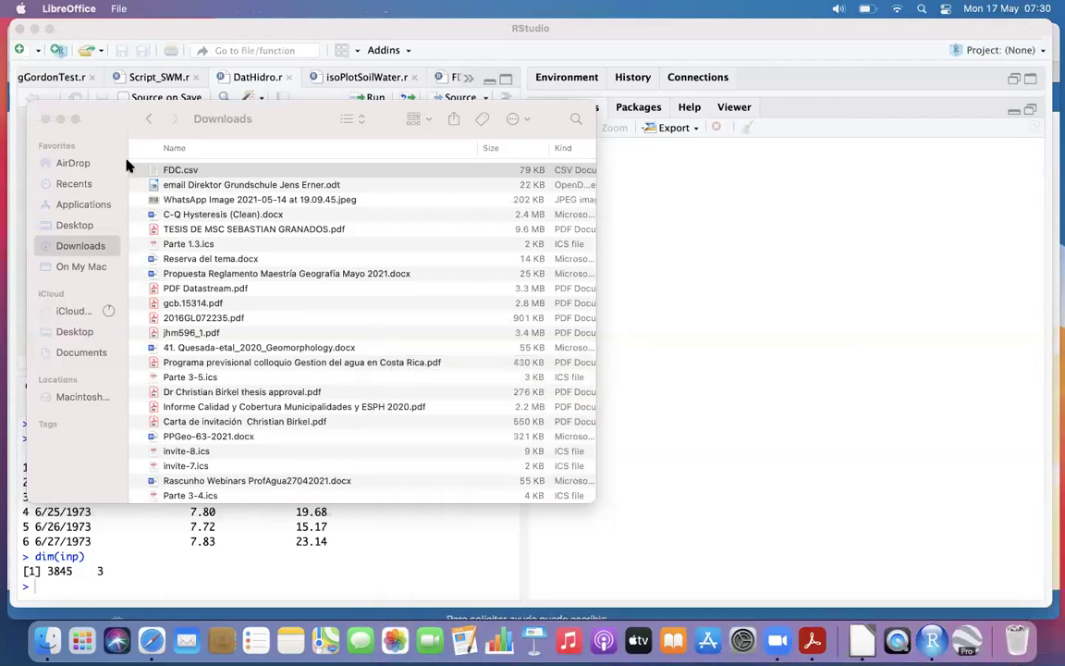
click(60, 119)
click(183, 229)
- Add an empty line at the script's end, and copy the read.csv assignment from line 3 to line 4 with an empty line below
click(53, 205)
key(Return)
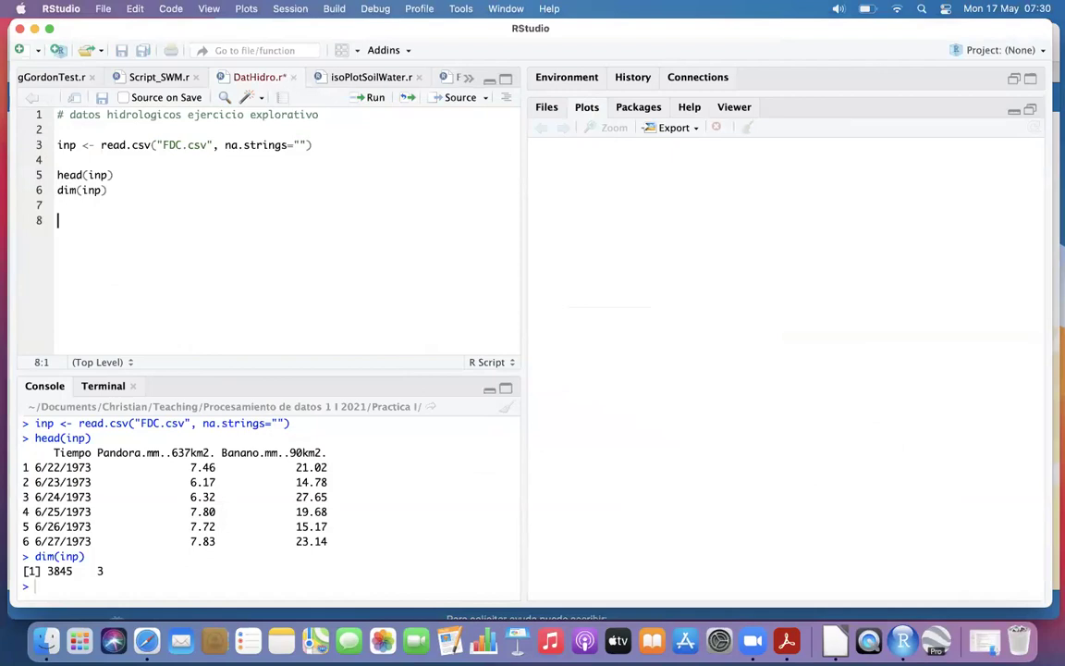
click(37, 143)
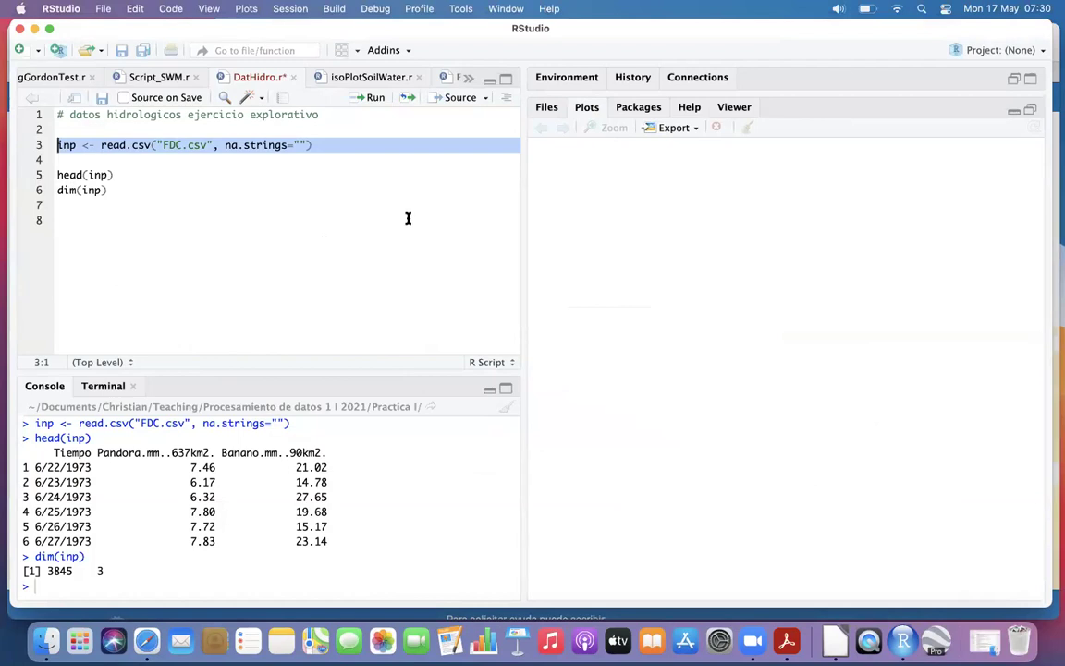
click(309, 144)
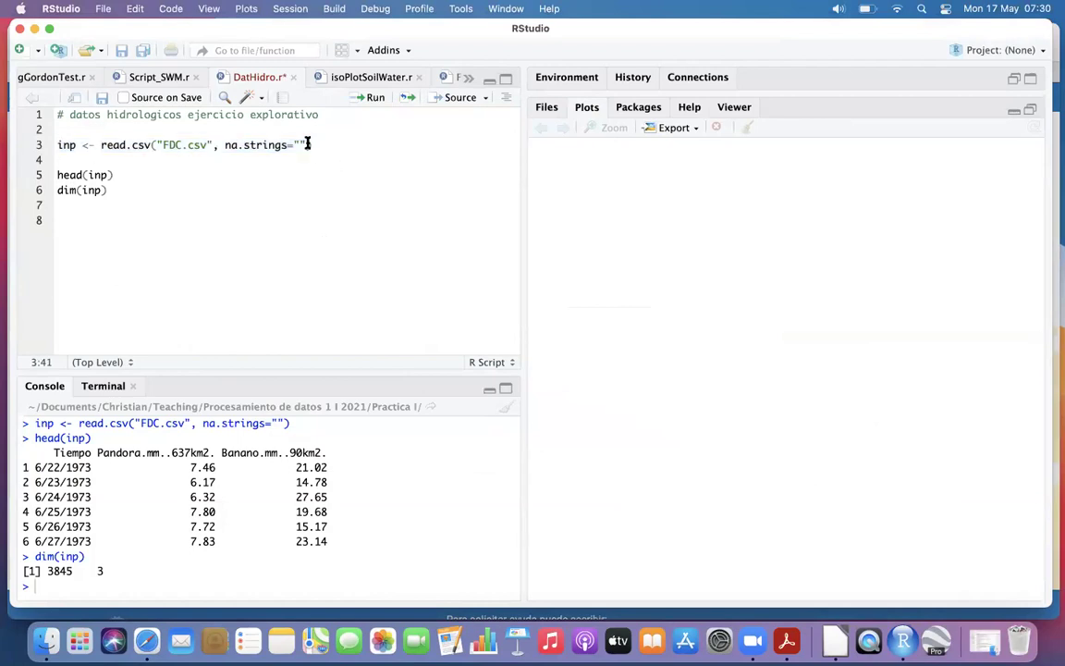
drag(55, 145, 315, 146)
key(super+c)
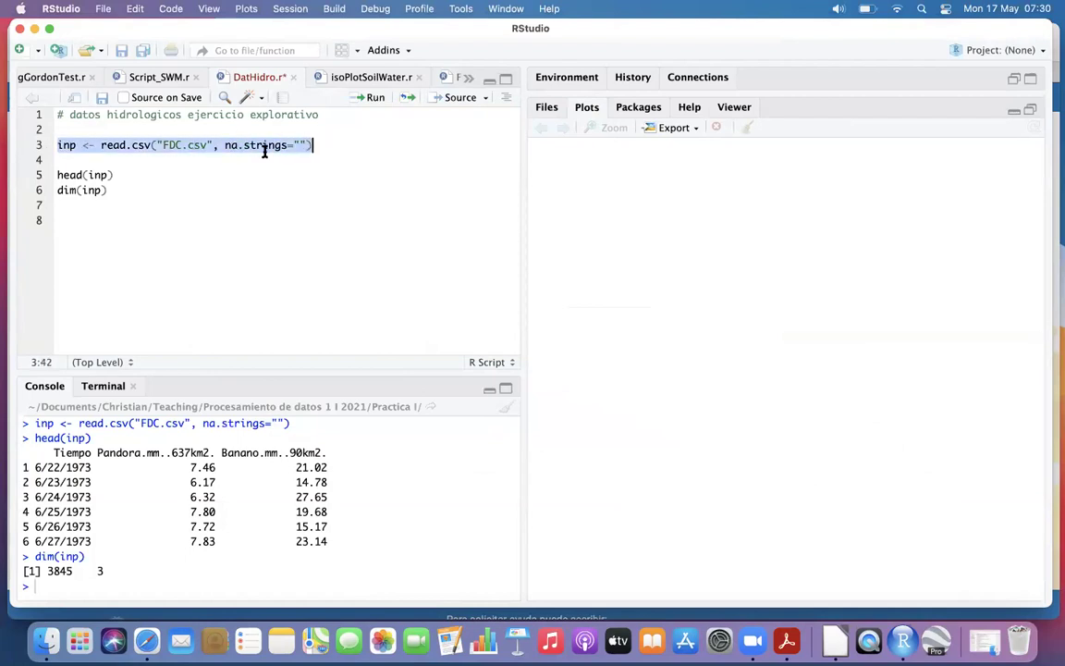
click(60, 158)
key(super+v)
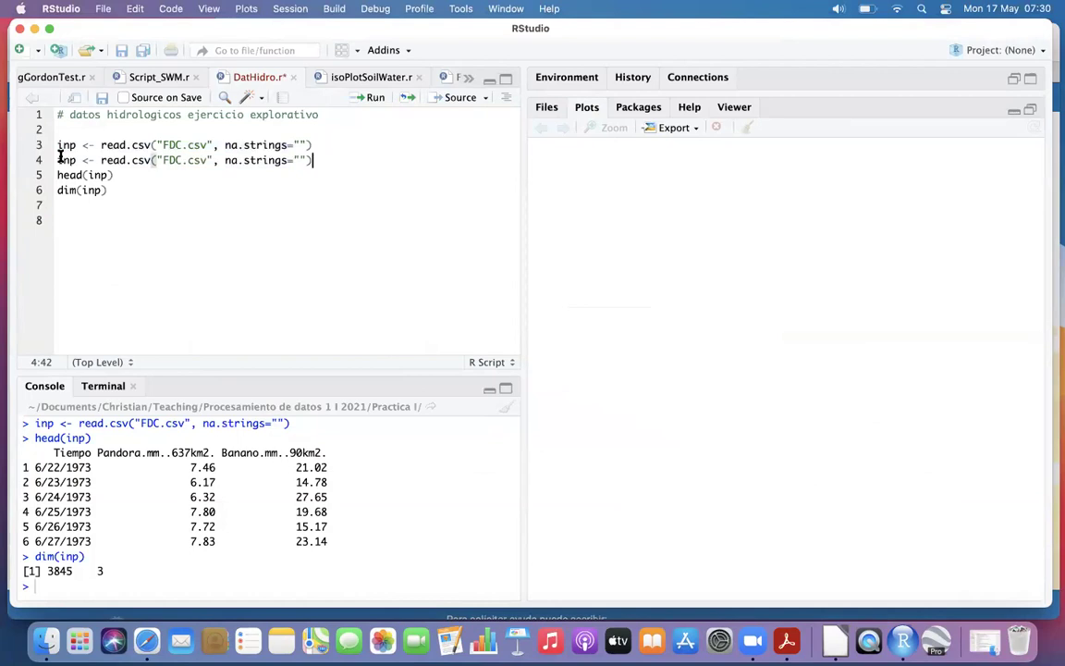
key(Return)
- Remove the na.strings="" argument from line 4, leaving inp <- read.csv("FDC.csv")
click(315, 160)
key(BackSpace)
key(BackSpace)
key(BackSpace)
key(BackSpace)
key(BackSpace)
key(BackSpace)
key(BackSpace)
key(BackSpace)
key(BackSpace)
key(BackSpace)
key(BackSpace)
key(BackSpace)
key(BackSpace)
key(BackSpace)
key(BackSpace)
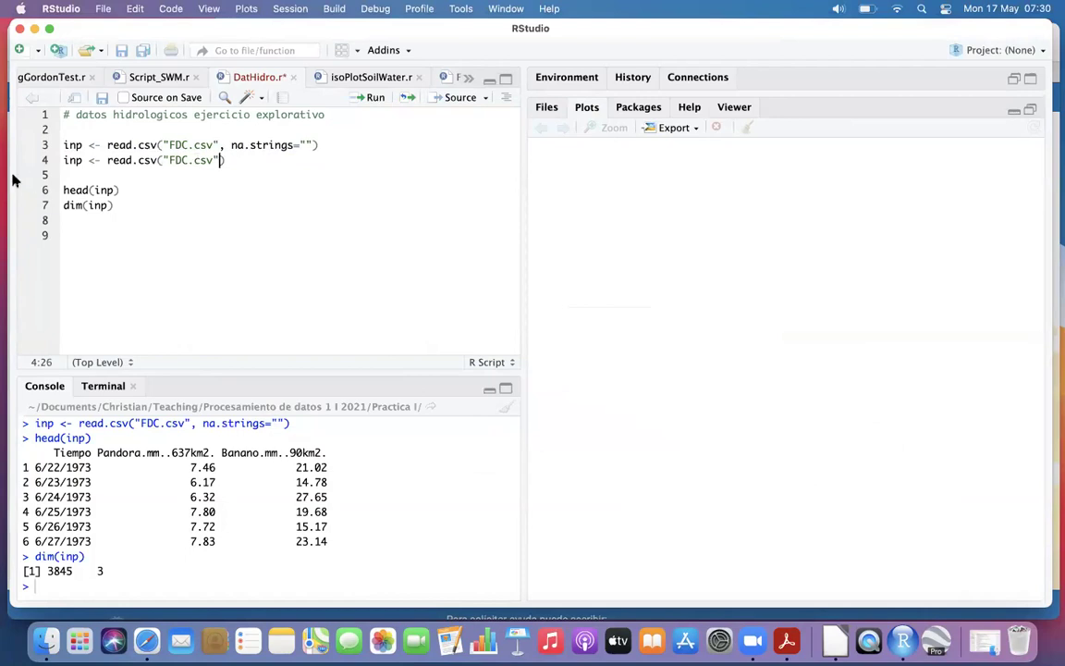
- Run the shortened read.csv assignment on line 4, and run head(inp) to check the imported data
click(43, 160)
click(372, 98)
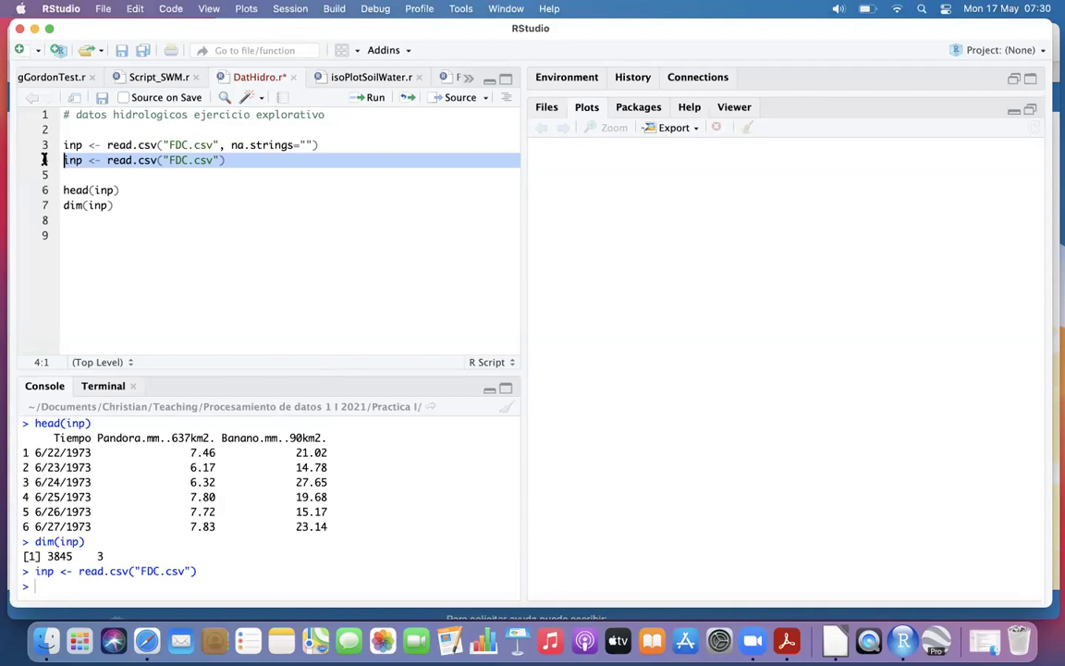
click(47, 192)
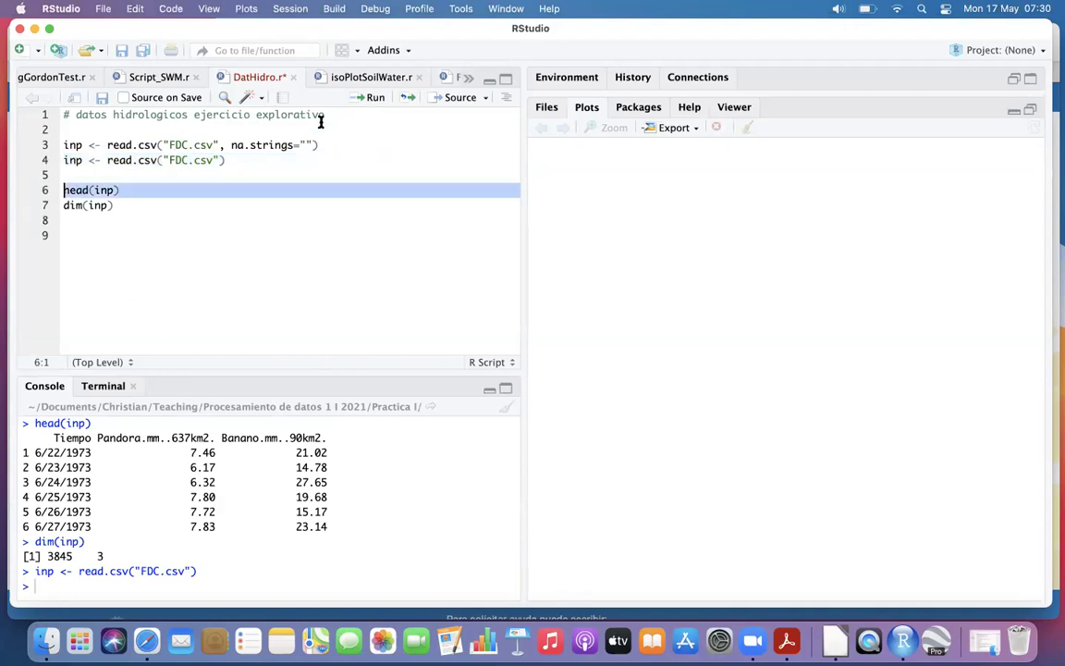
click(370, 98)
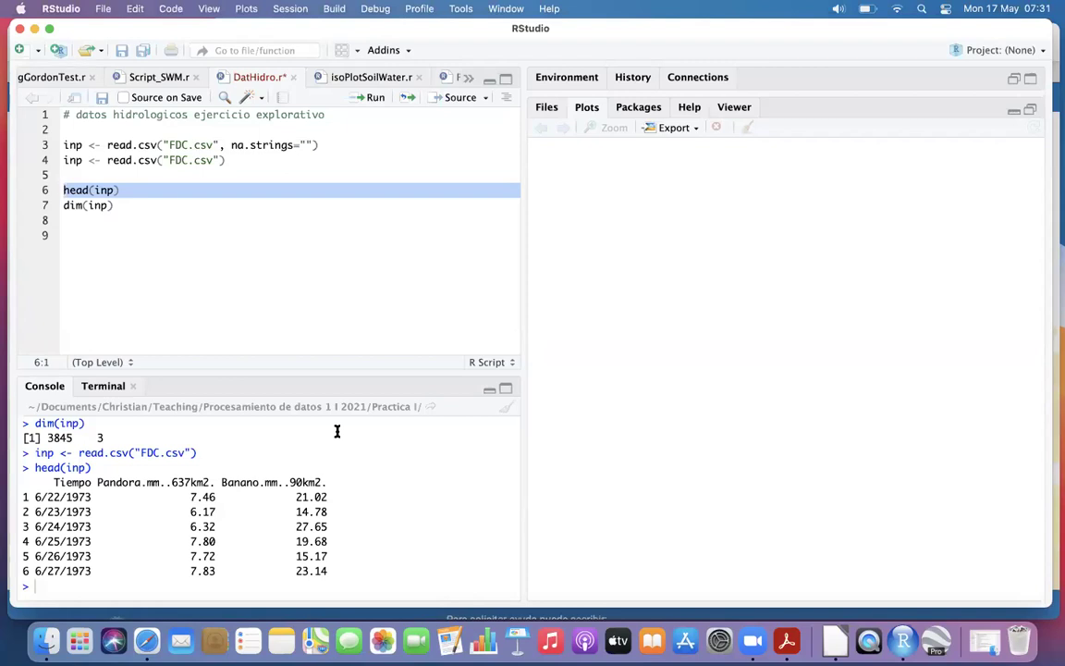
- Write inp[!complete.cases(inp),] on line 9 of the script, with an empty line below it
click(68, 238)
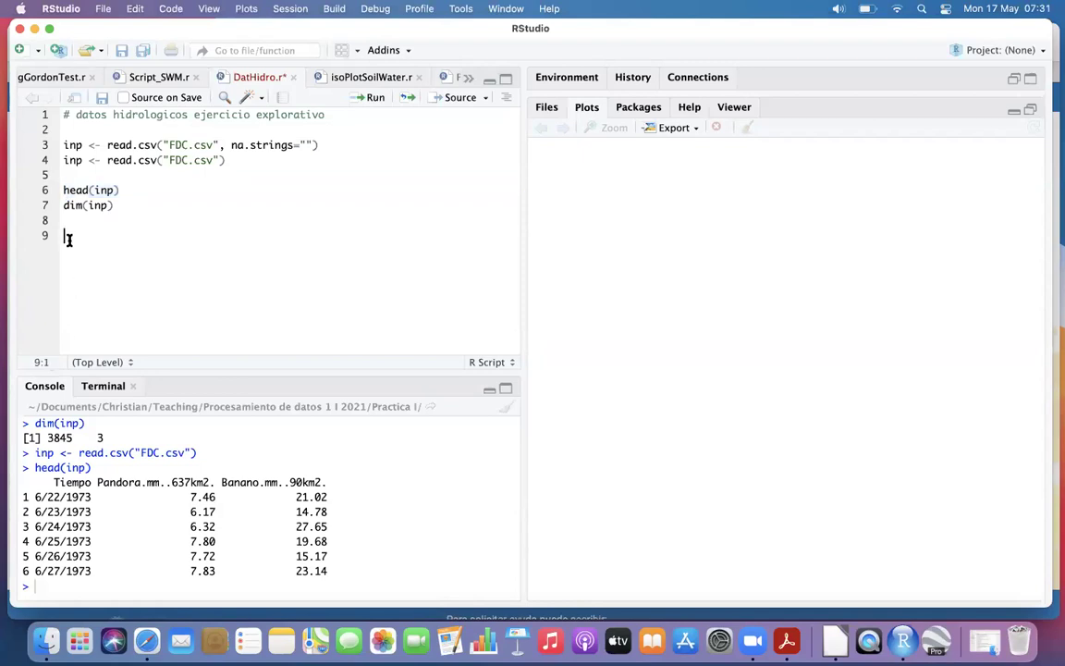
text(inp[])
click(88, 235)
text(!)
text(complete)
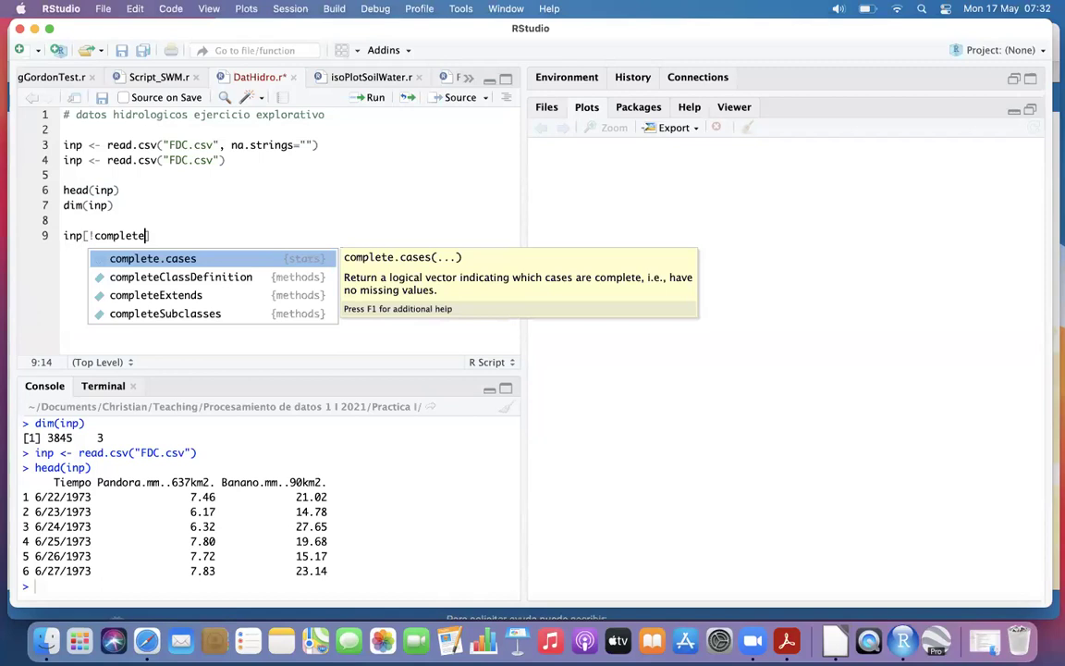
text(.cases)
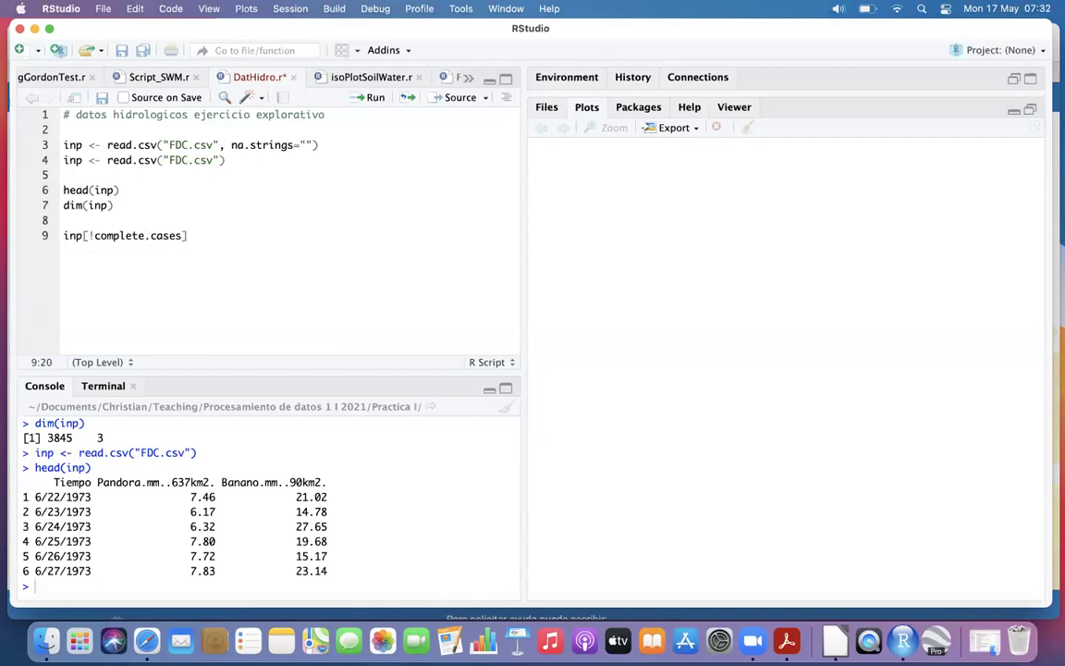
text((inp),)
click(236, 239)
key(Return)
- Run the complete.cases check on line 9 to list rows with missing values, and save the script
click(43, 238)
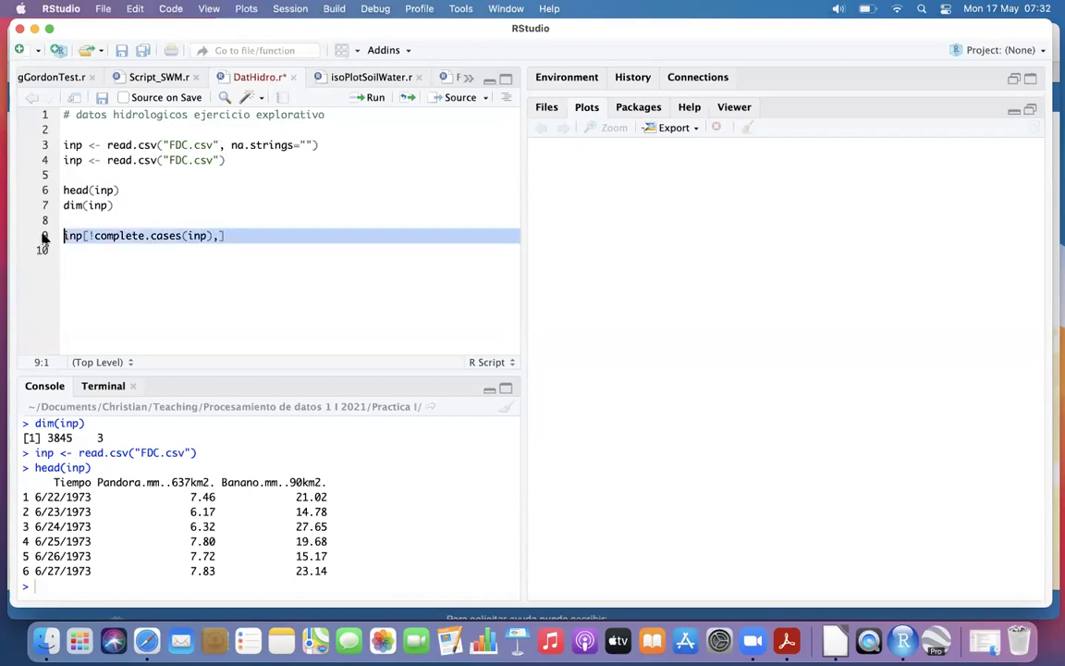
click(374, 98)
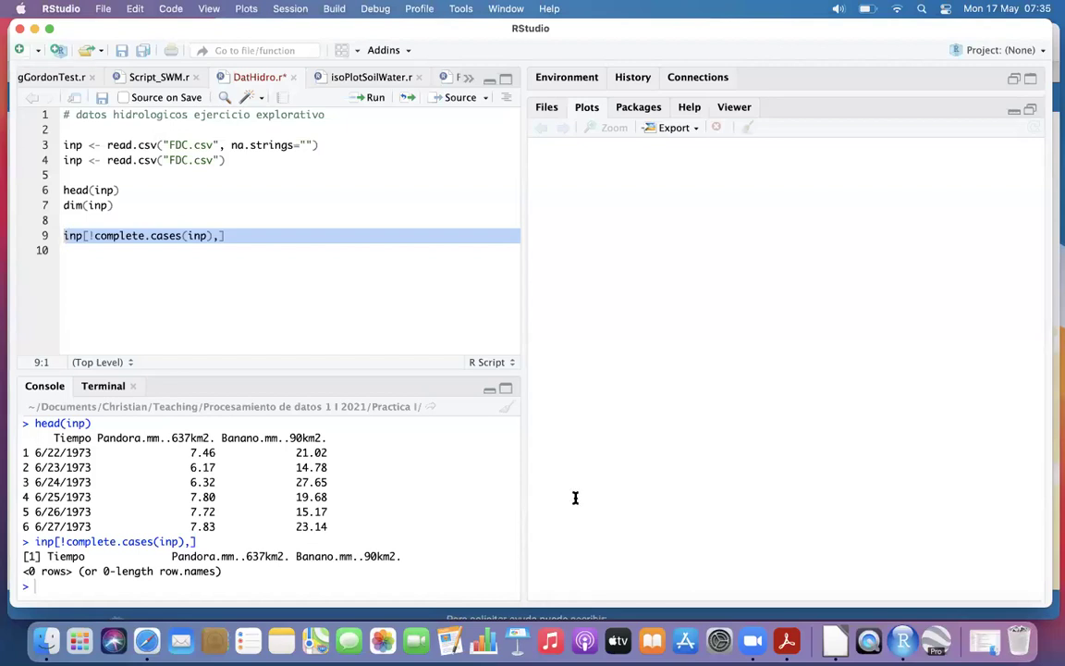
click(98, 96)
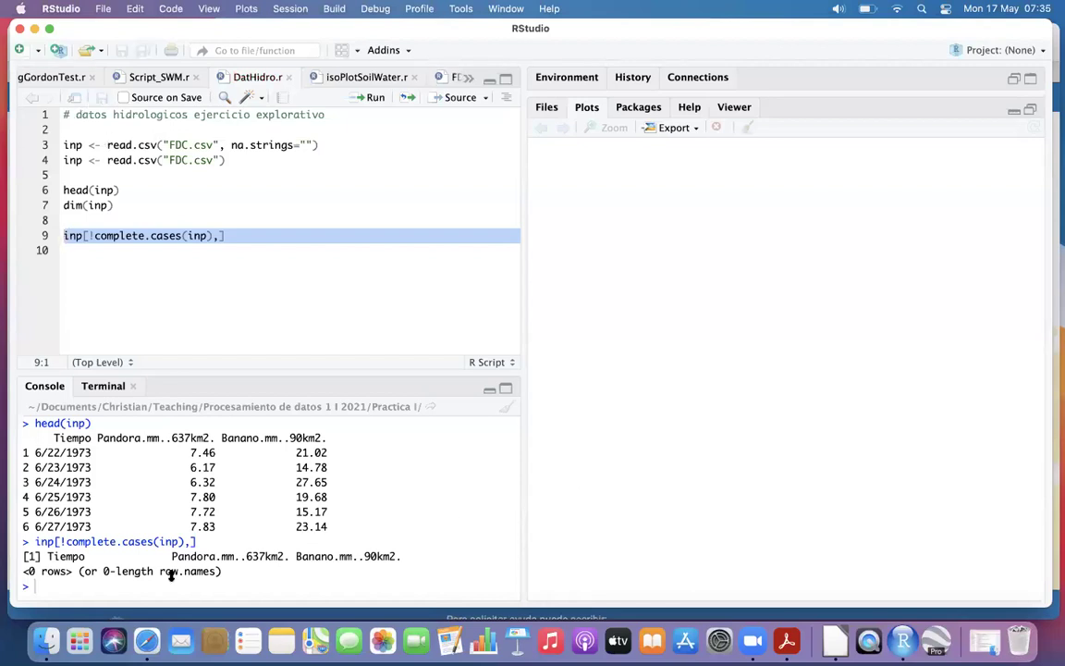
- Open FDC.csv from Downloads in LibreOffice with the preset import options, look over its three columns, and close the spreadsheet
click(46, 642)
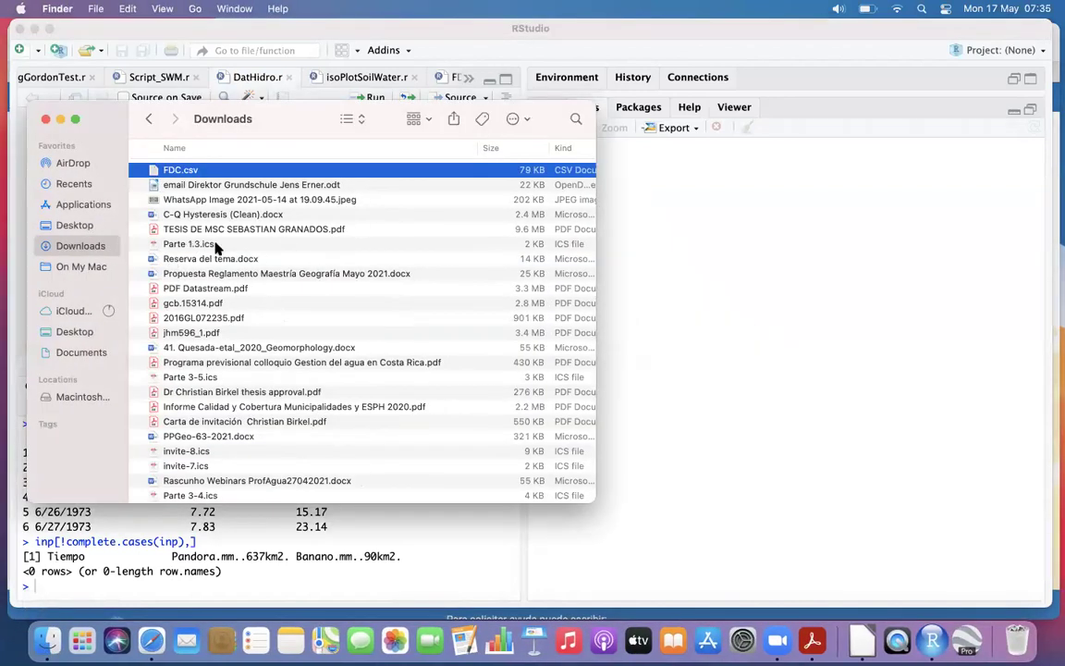
right_click(211, 175)
mouse_move(293, 203)
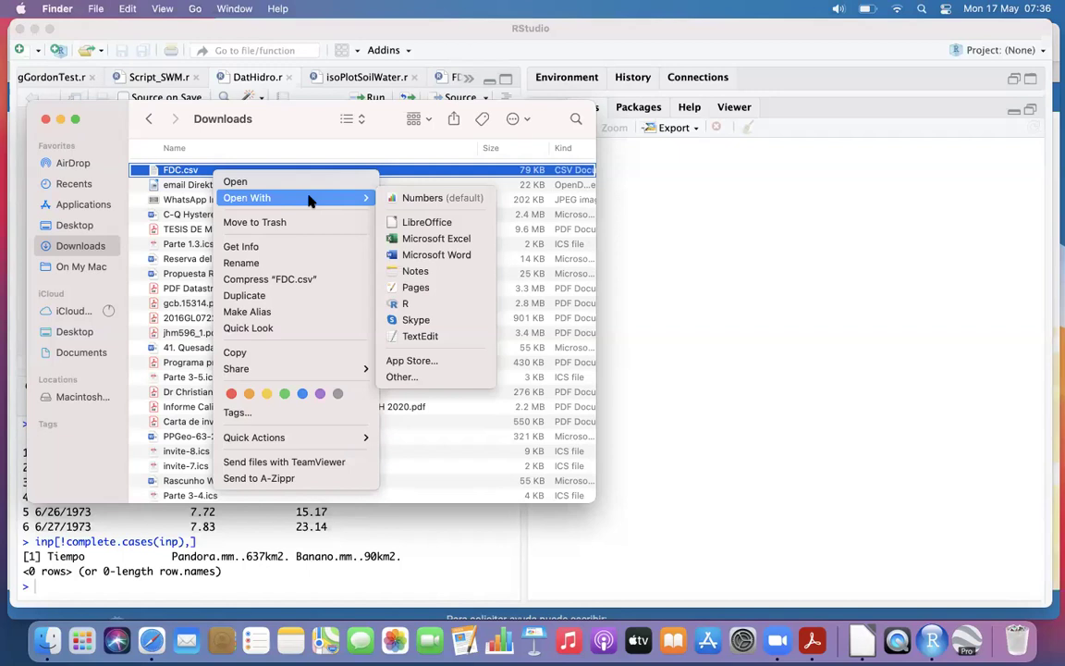
click(428, 227)
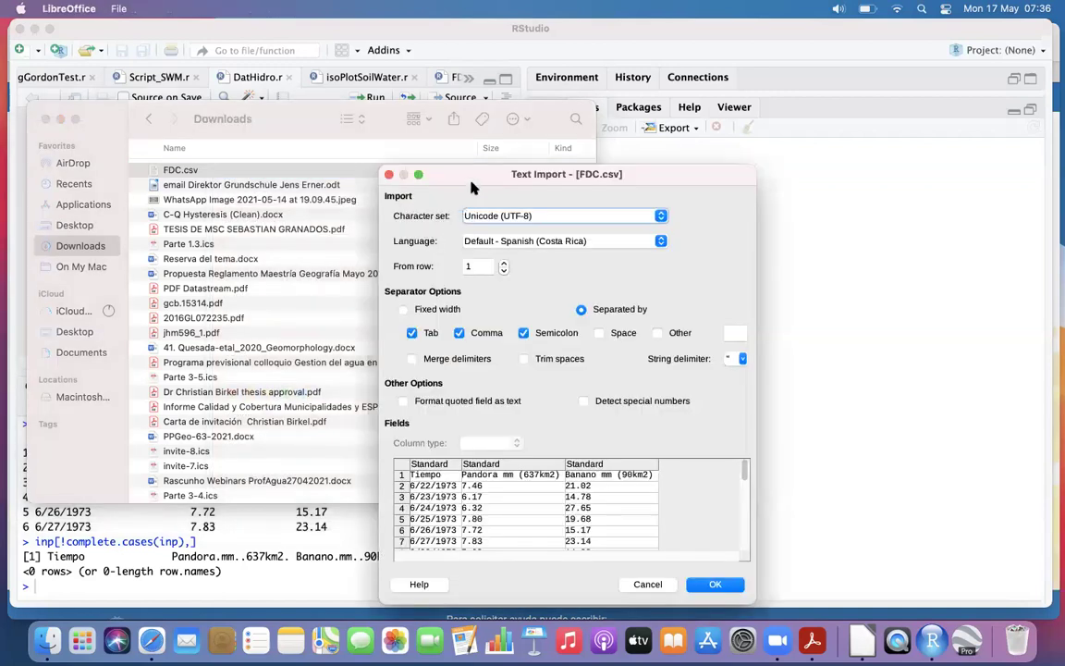
drag(469, 177, 331, 45)
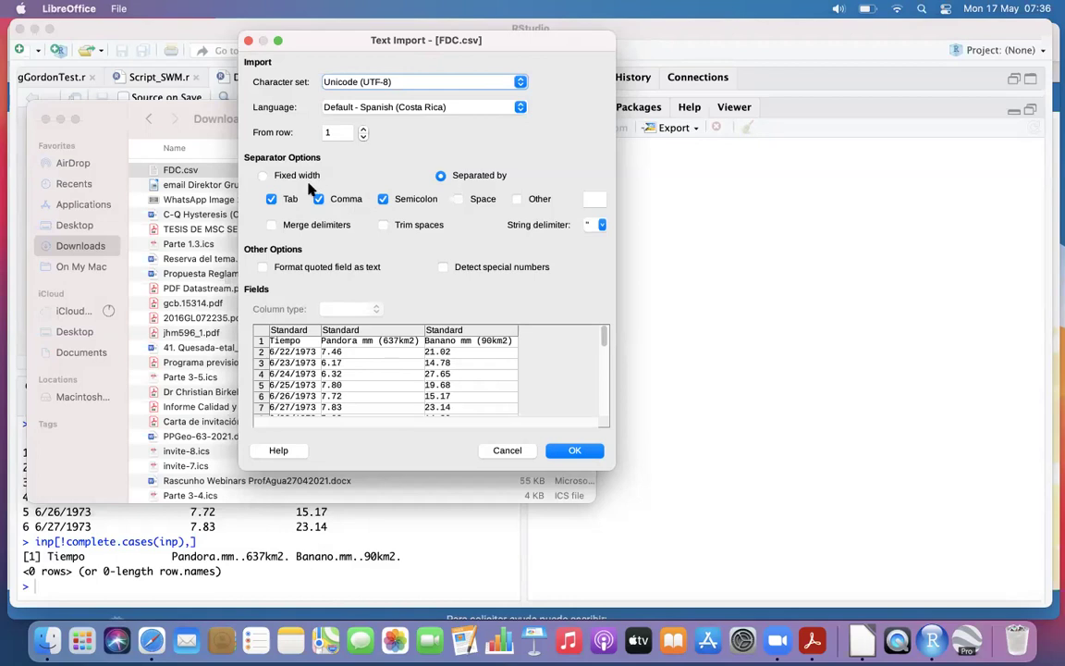
click(586, 450)
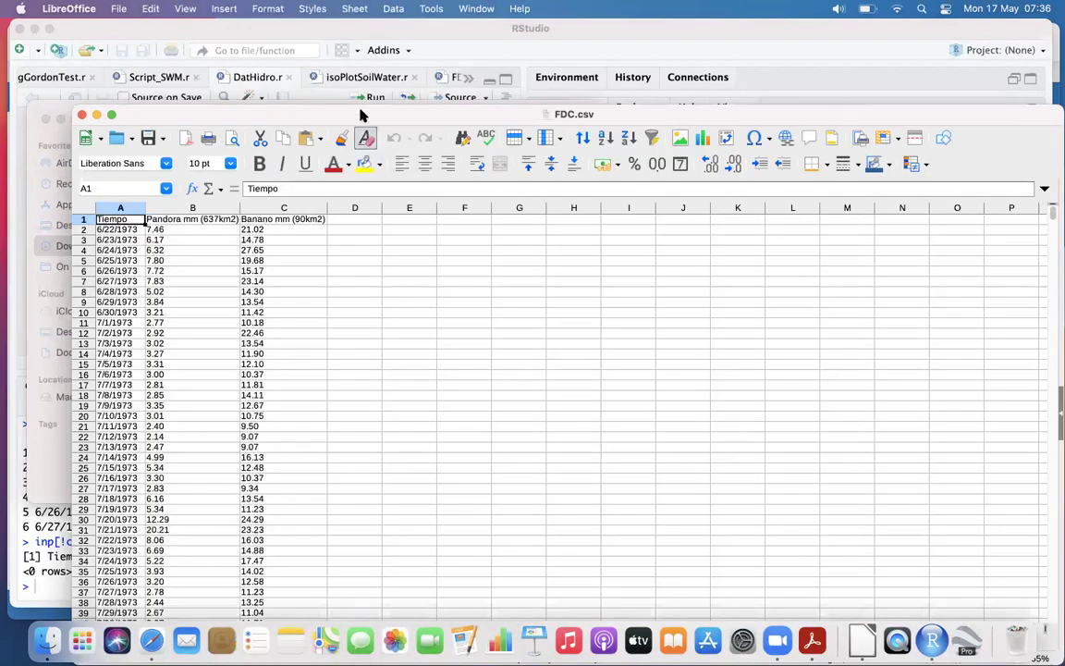
double_click(361, 114)
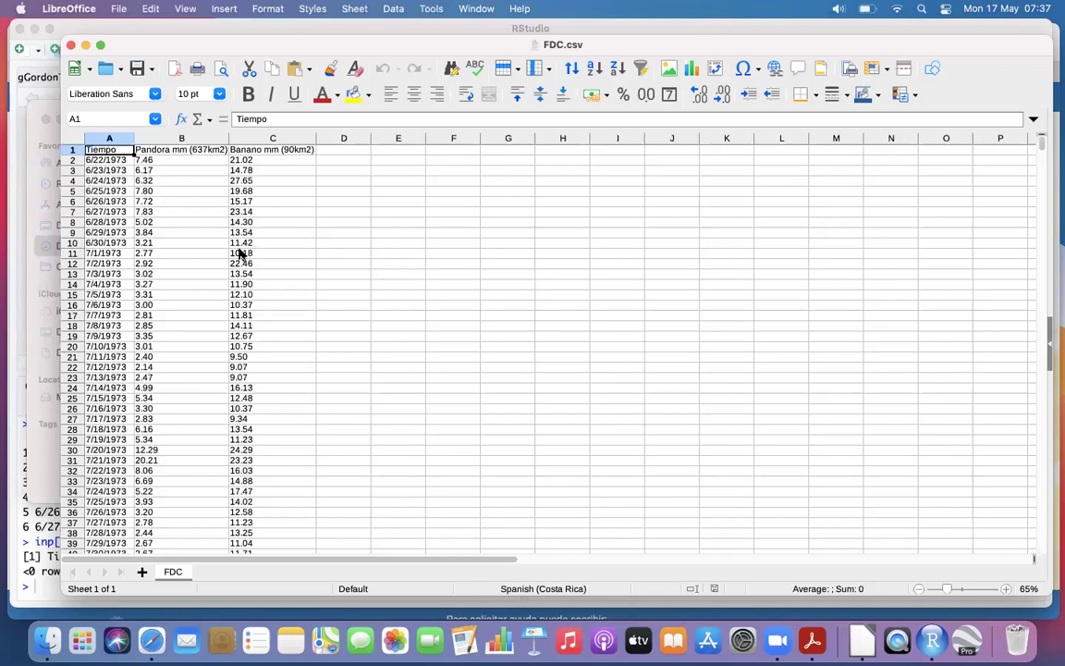
click(70, 46)
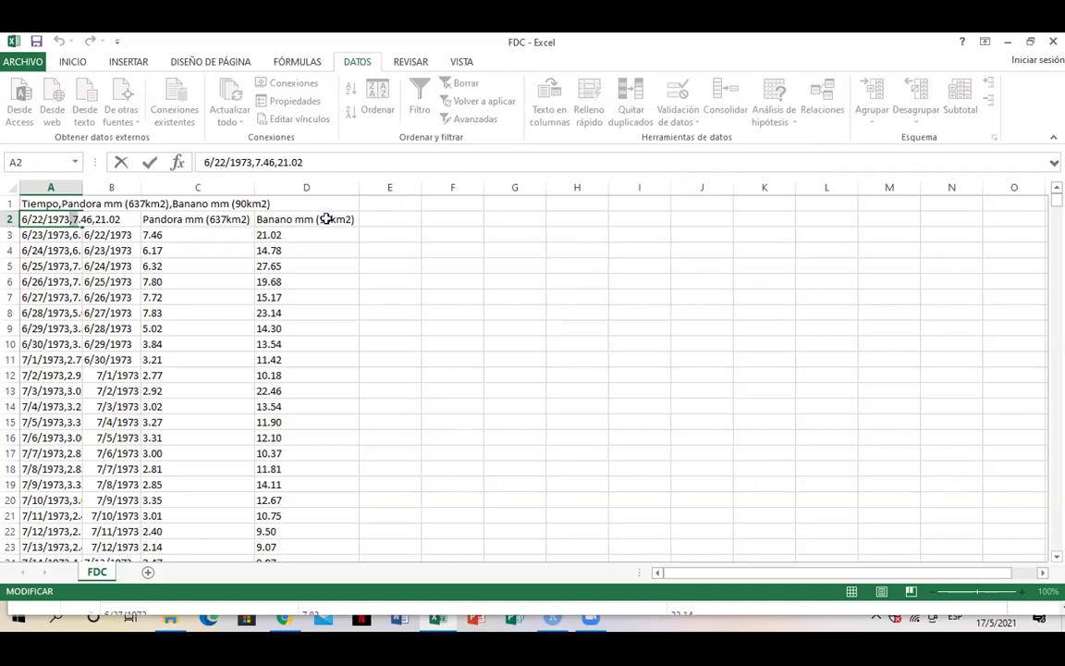
- Examine in the Excel FDC sheet whether column A holds comma-joined records and how columns B to D hold the separated values
click(161, 236)
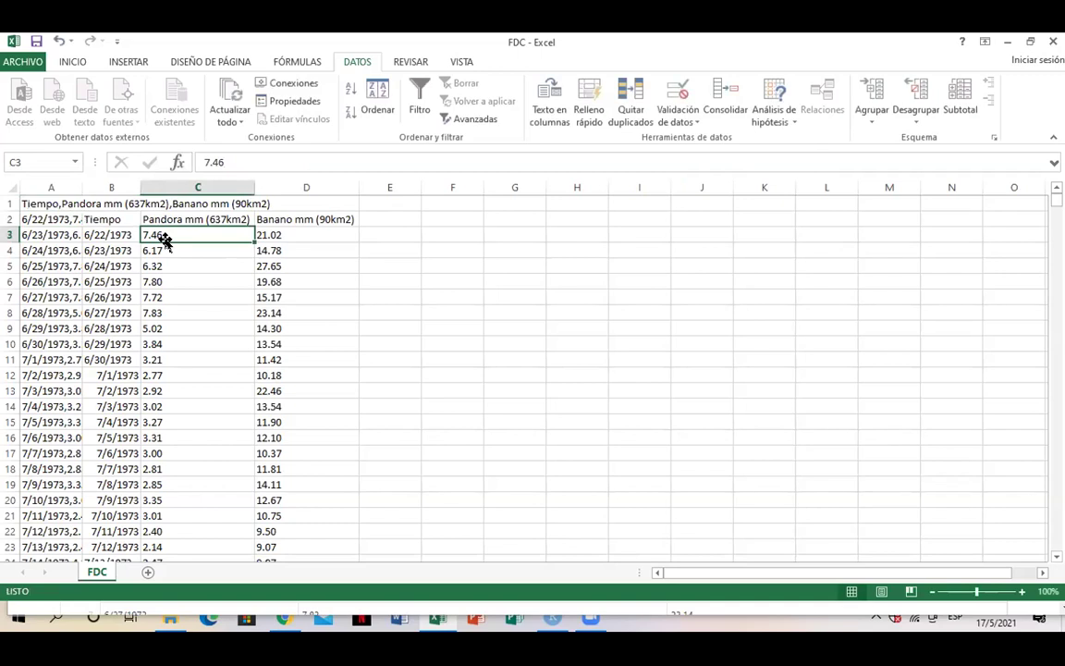
click(419, 222)
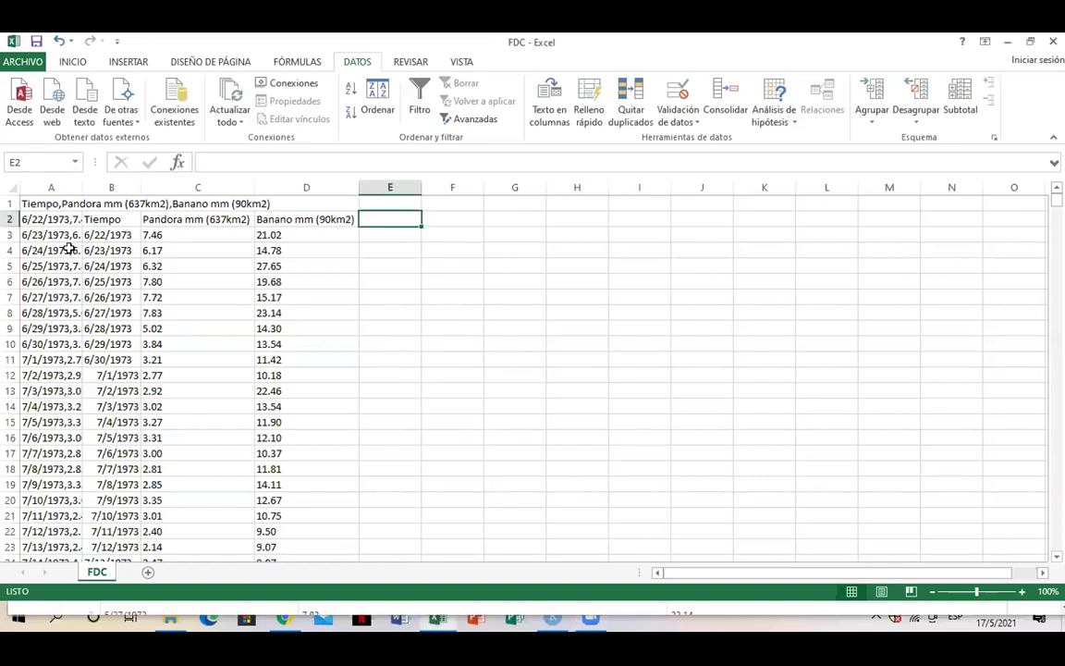
click(64, 250)
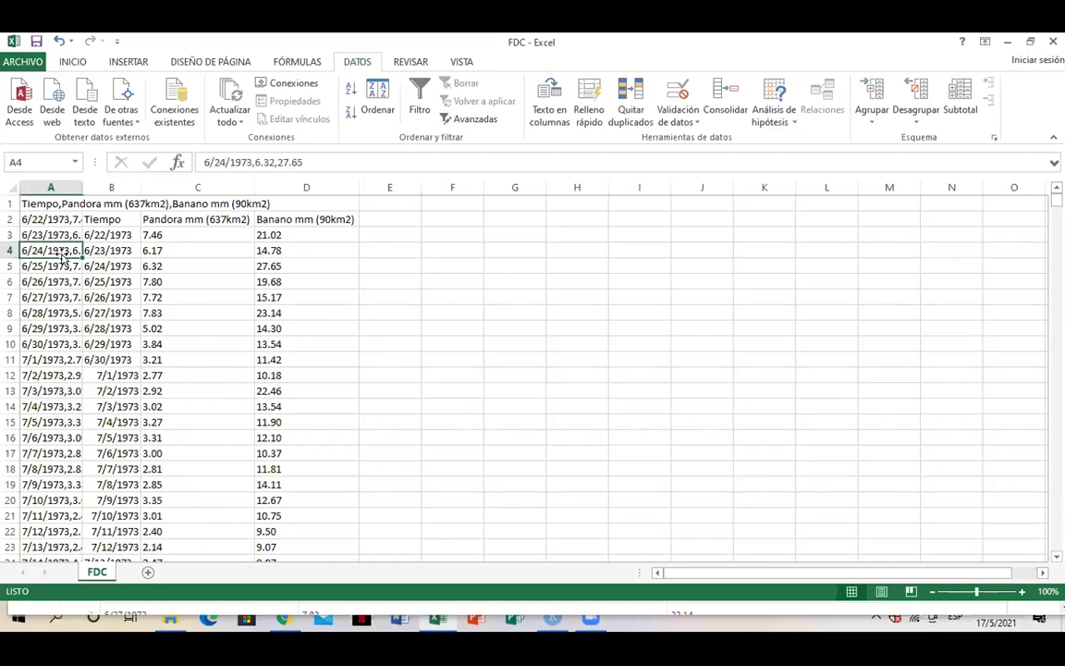
click(396, 250)
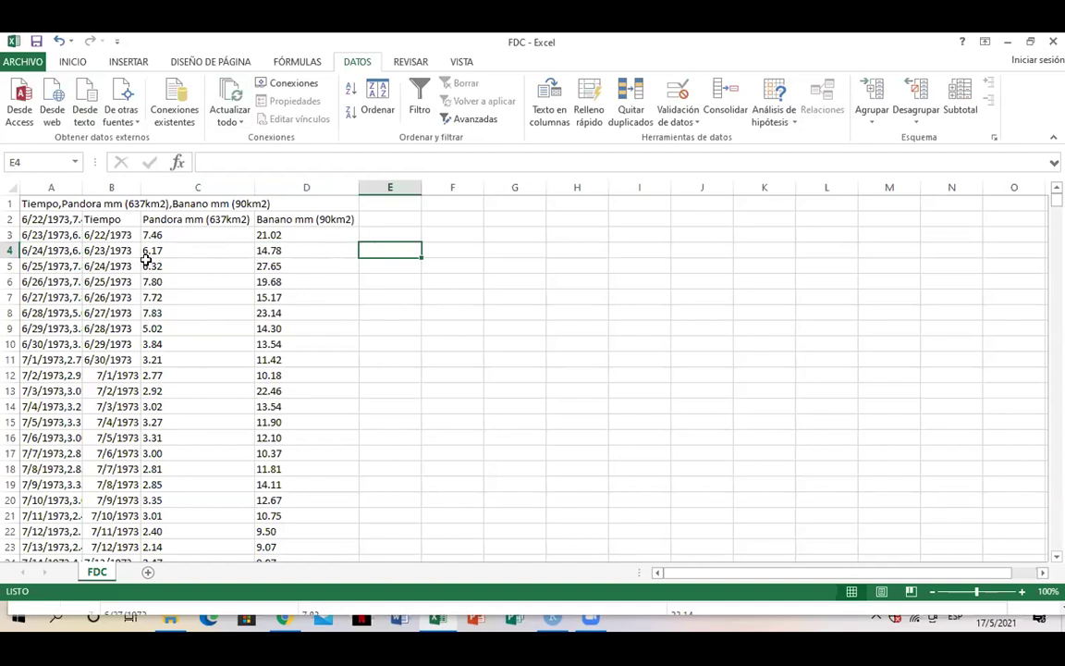
click(54, 205)
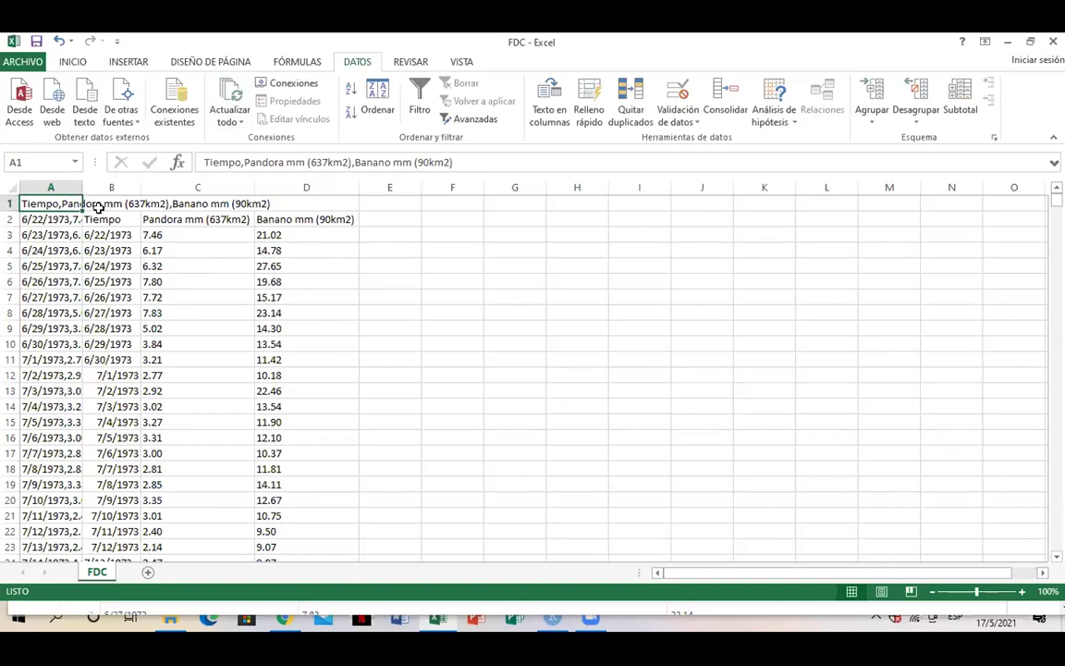
click(62, 231)
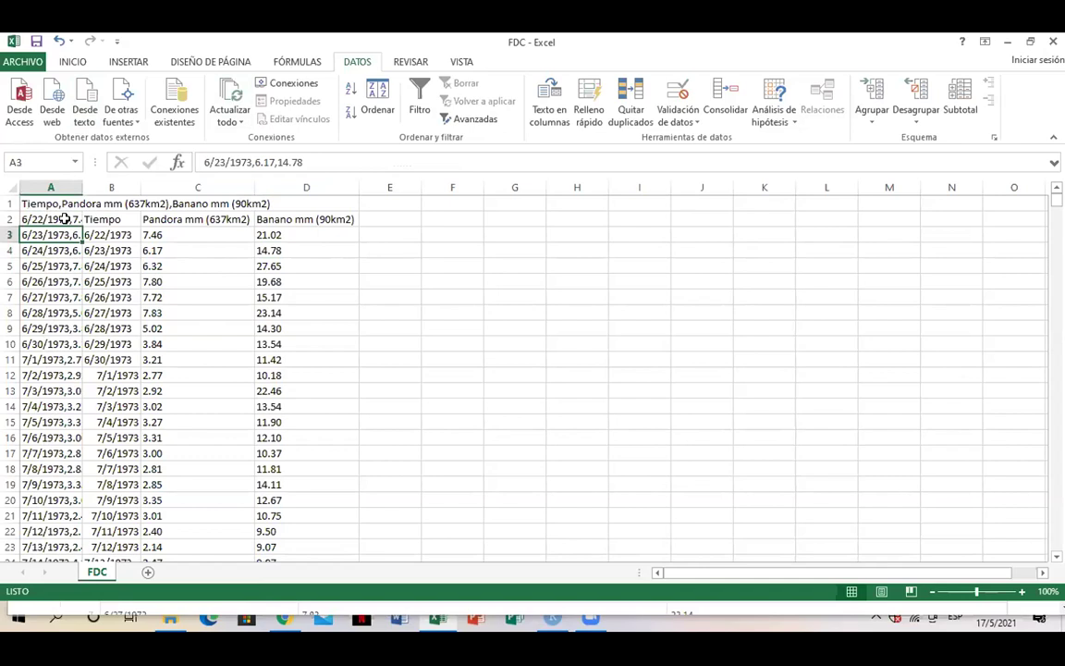
click(63, 219)
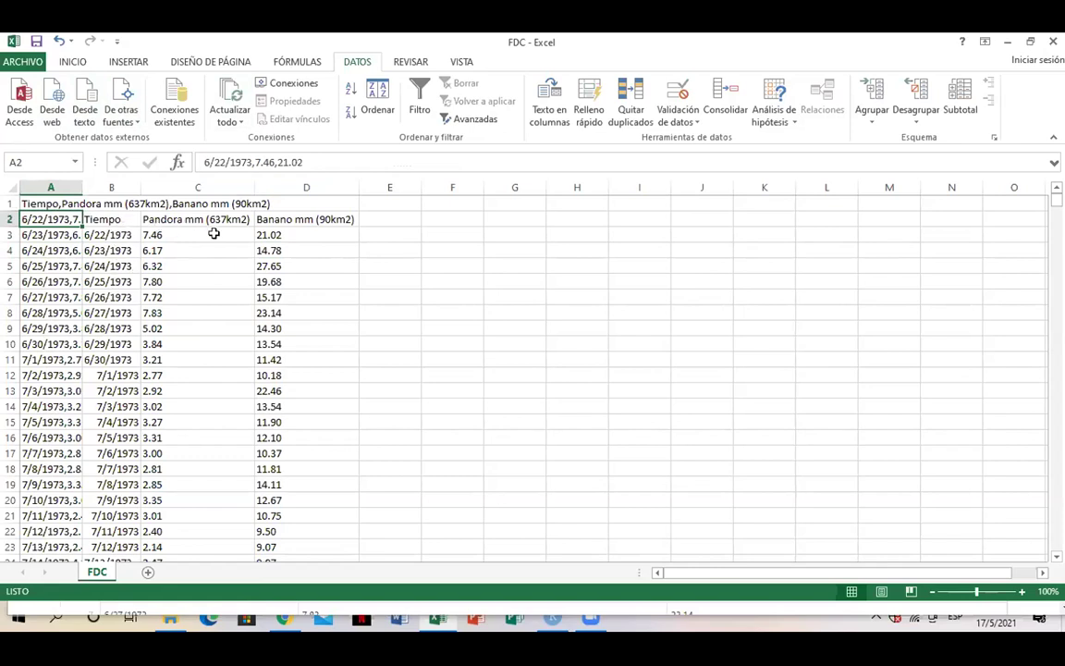
click(145, 202)
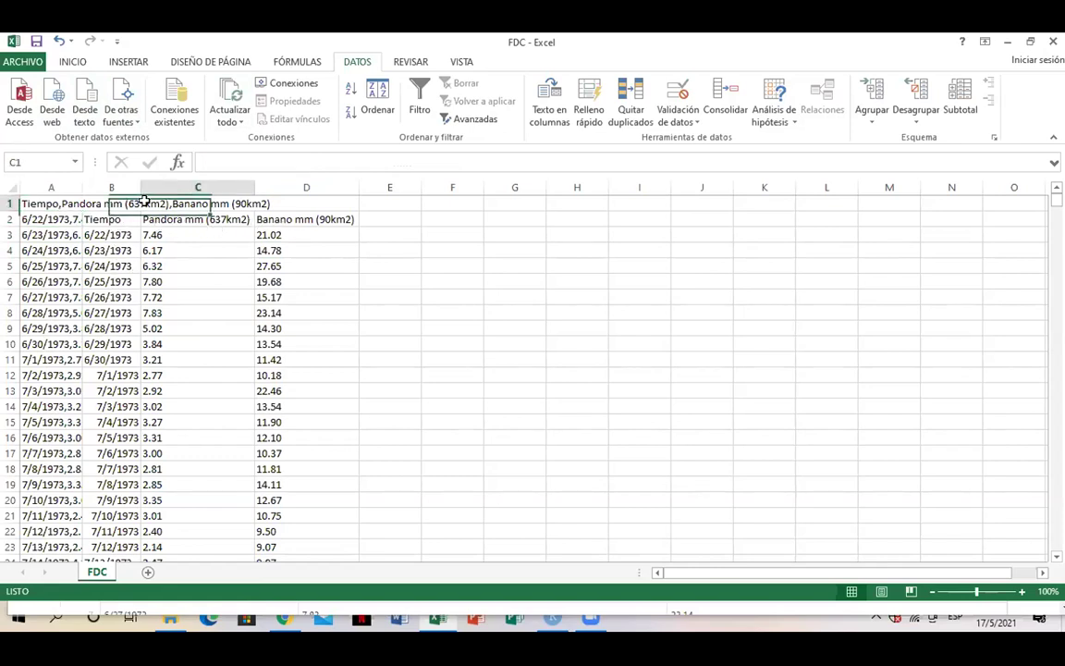
click(104, 202)
click(69, 205)
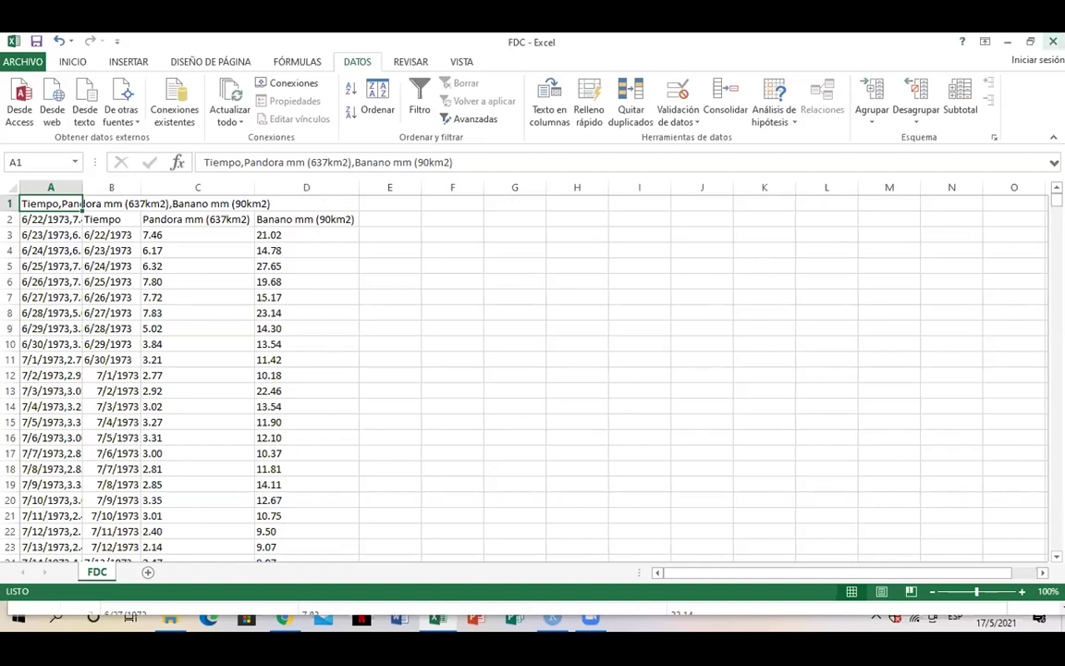
- Close the FDC workbook without saving its changes, and minimize the folder and RStudio windows to reach the desktop
click(1052, 42)
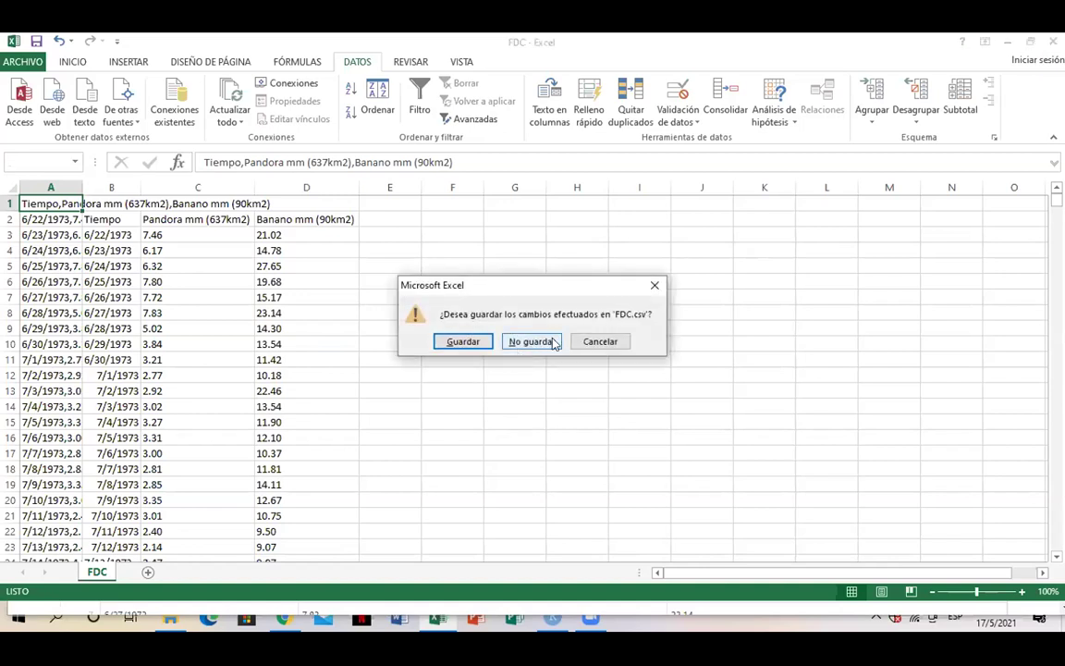
click(530, 341)
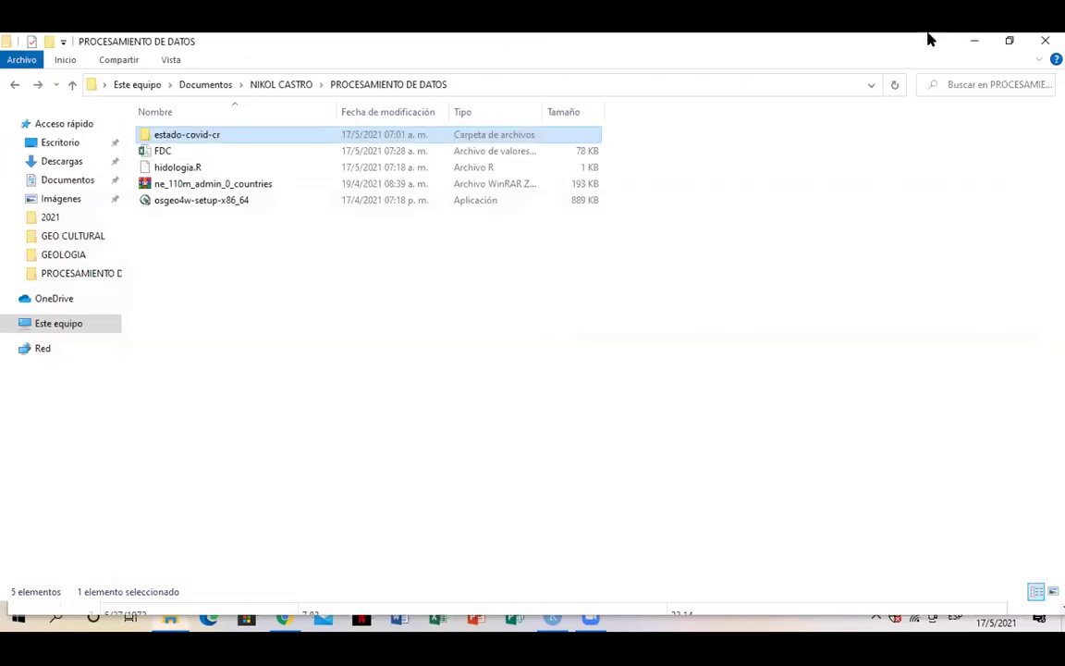
click(975, 41)
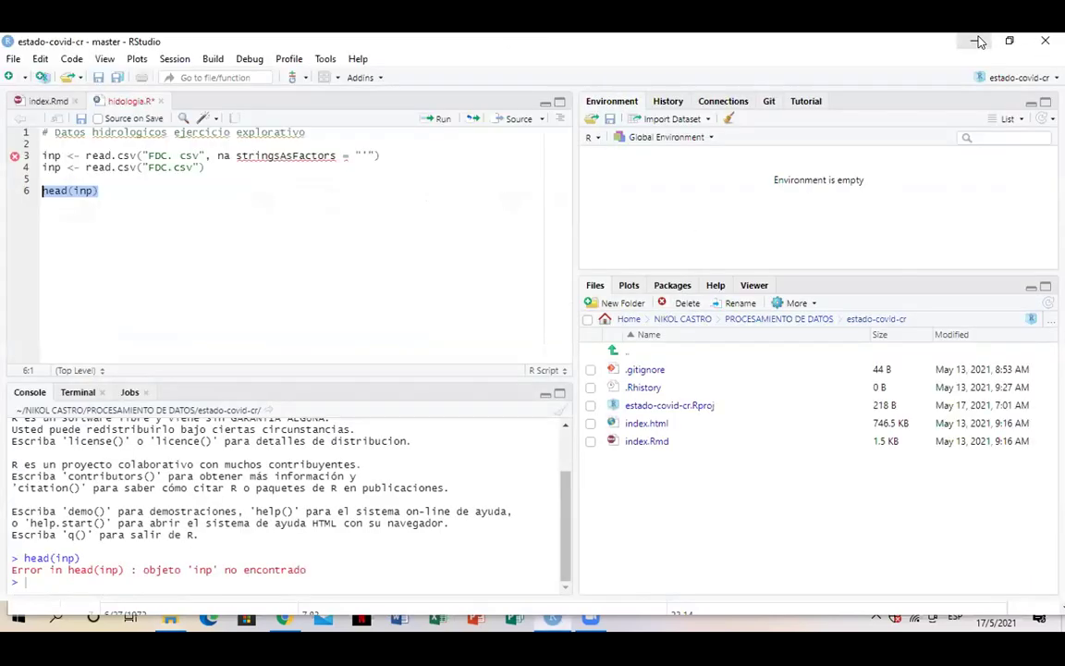
click(976, 41)
click(983, 55)
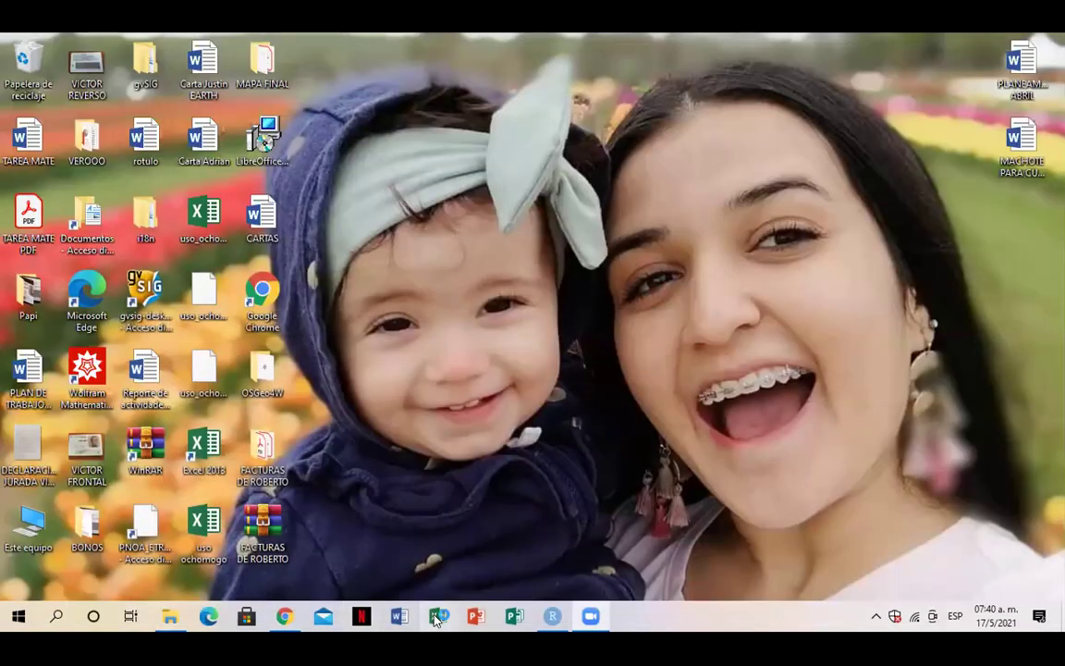
- Start Excel from the desktop with a new blank workbook
click(438, 616)
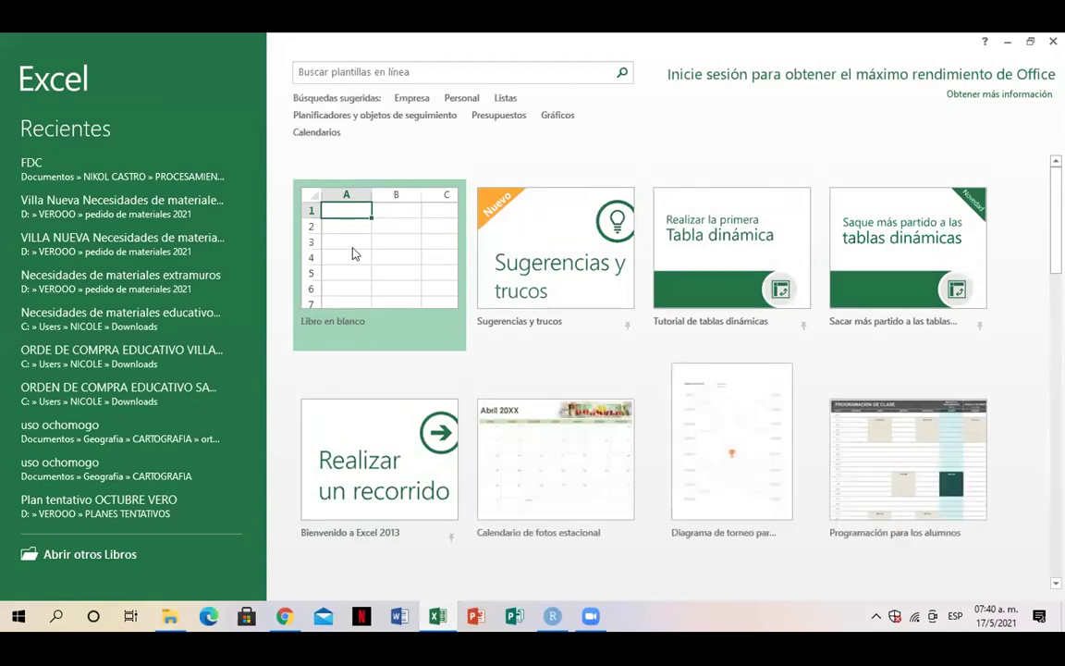
click(352, 252)
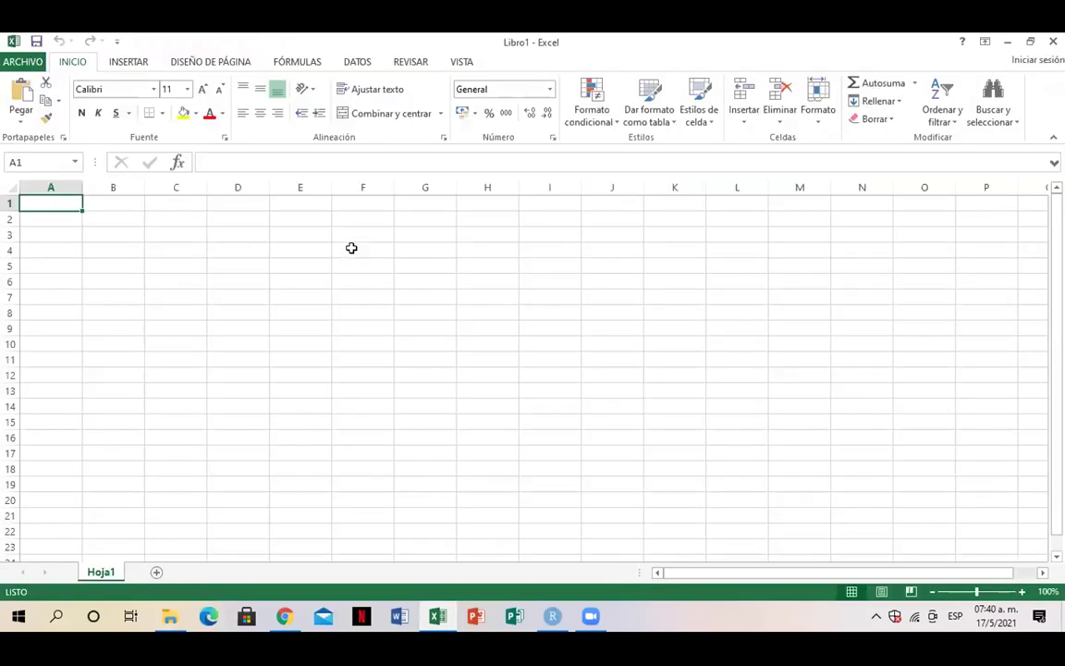
click(37, 63)
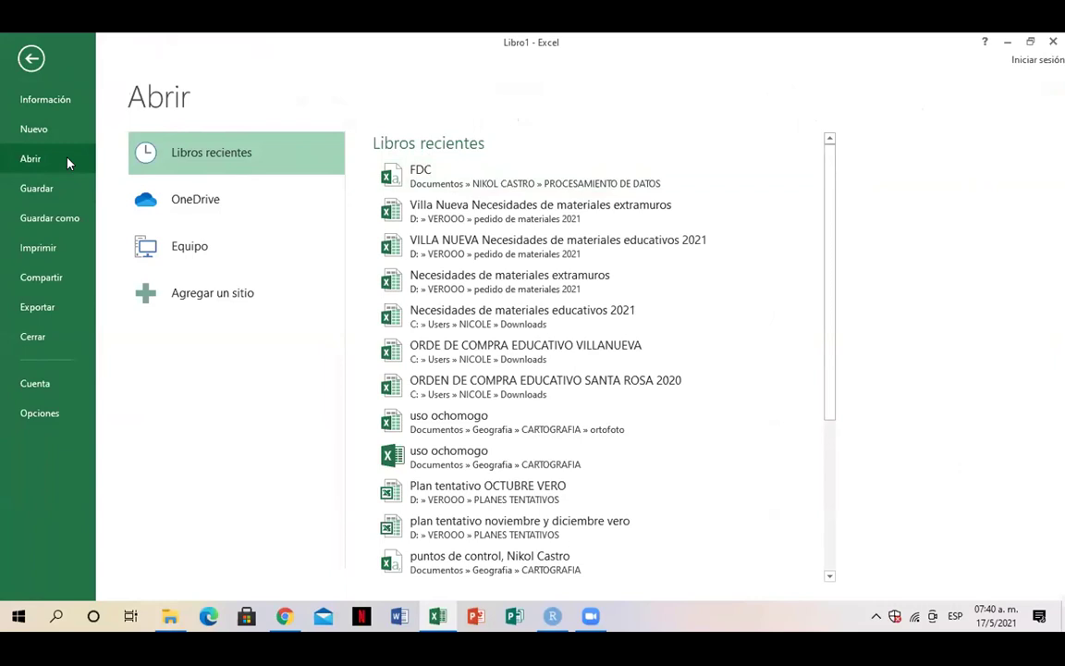
click(206, 245)
click(431, 205)
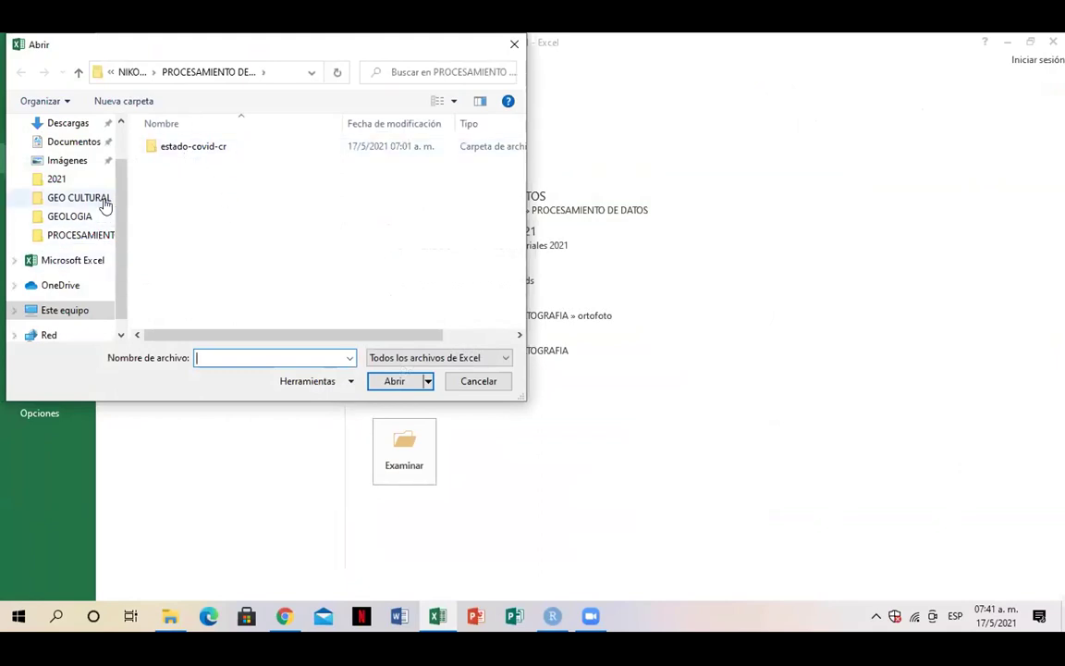
click(98, 239)
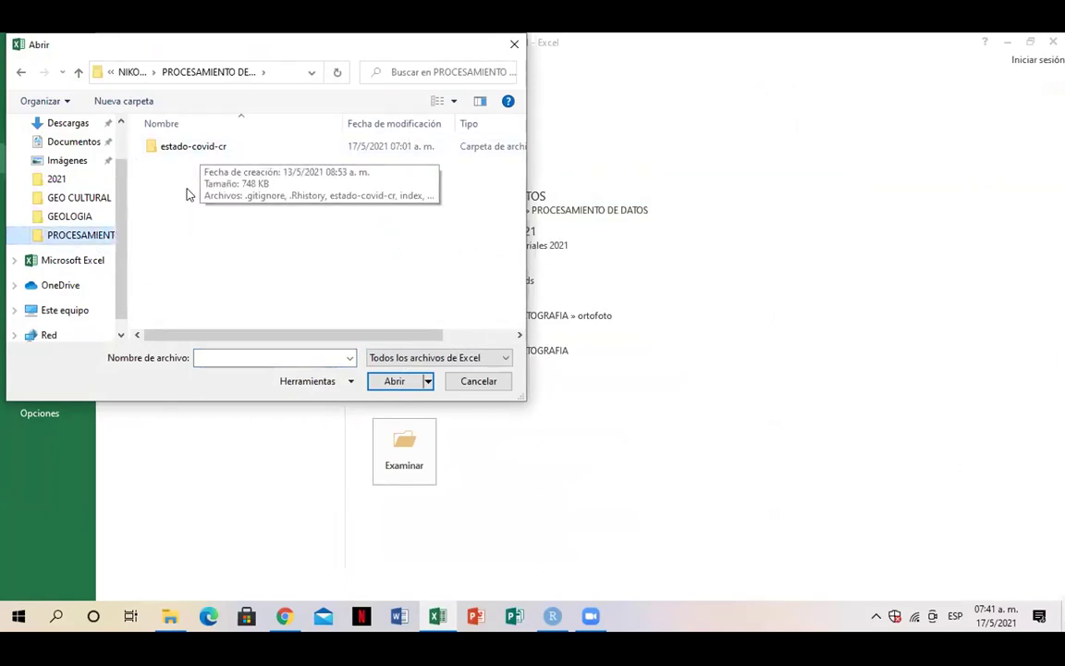
click(514, 45)
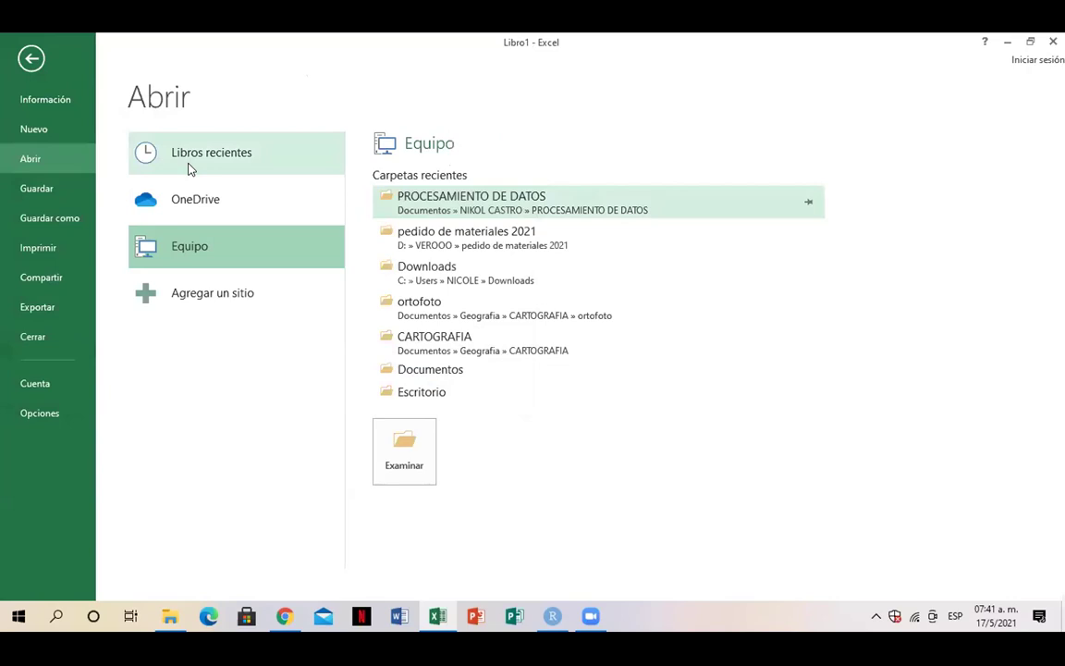
- Open the FDC file from the PROCESAMIENTO DE DATOS folder under Documents, with all file types listed
double_click(206, 252)
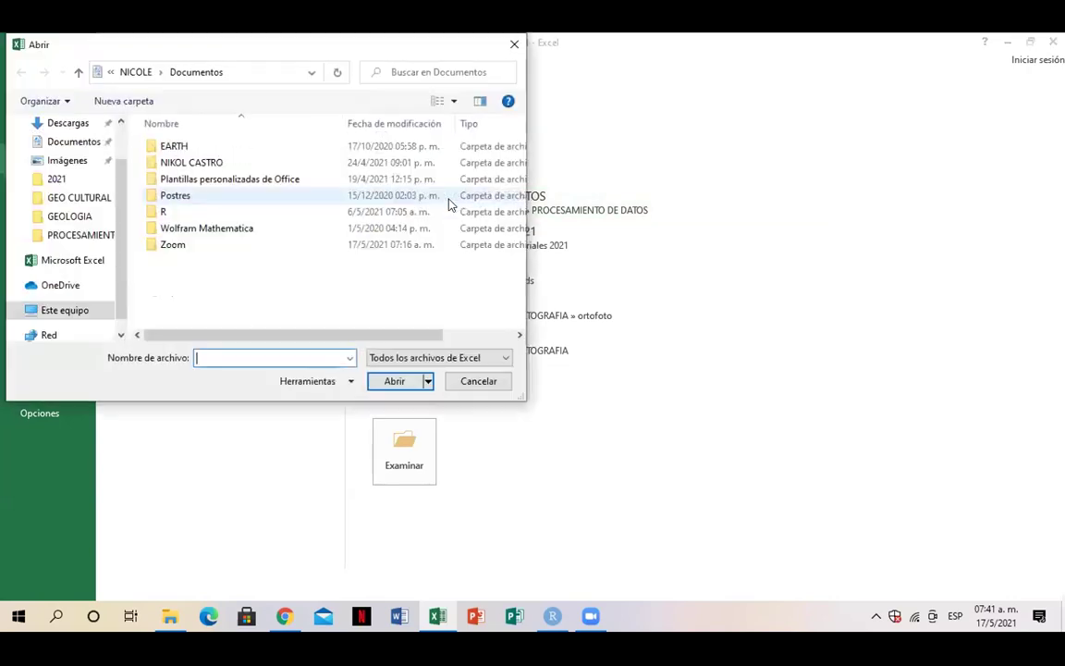
double_click(265, 164)
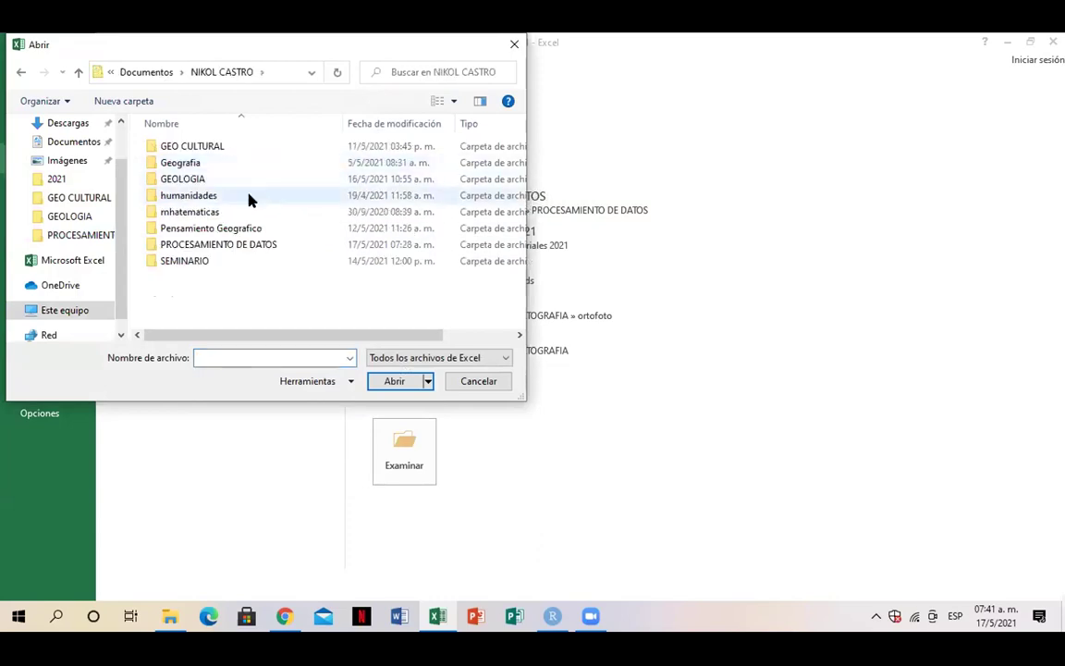
double_click(238, 245)
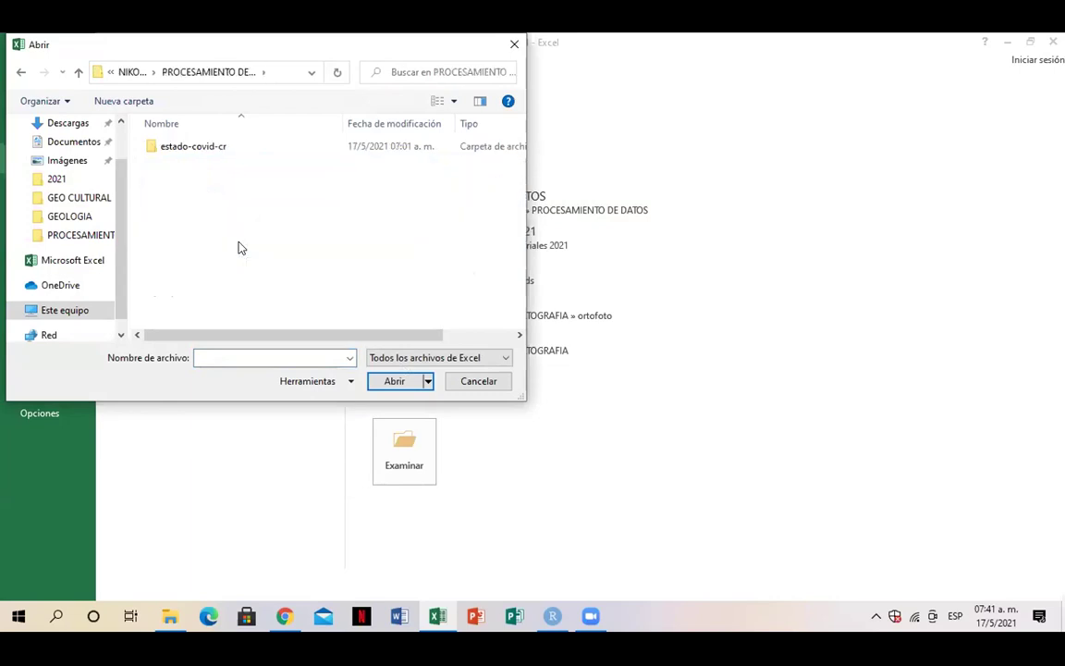
click(447, 363)
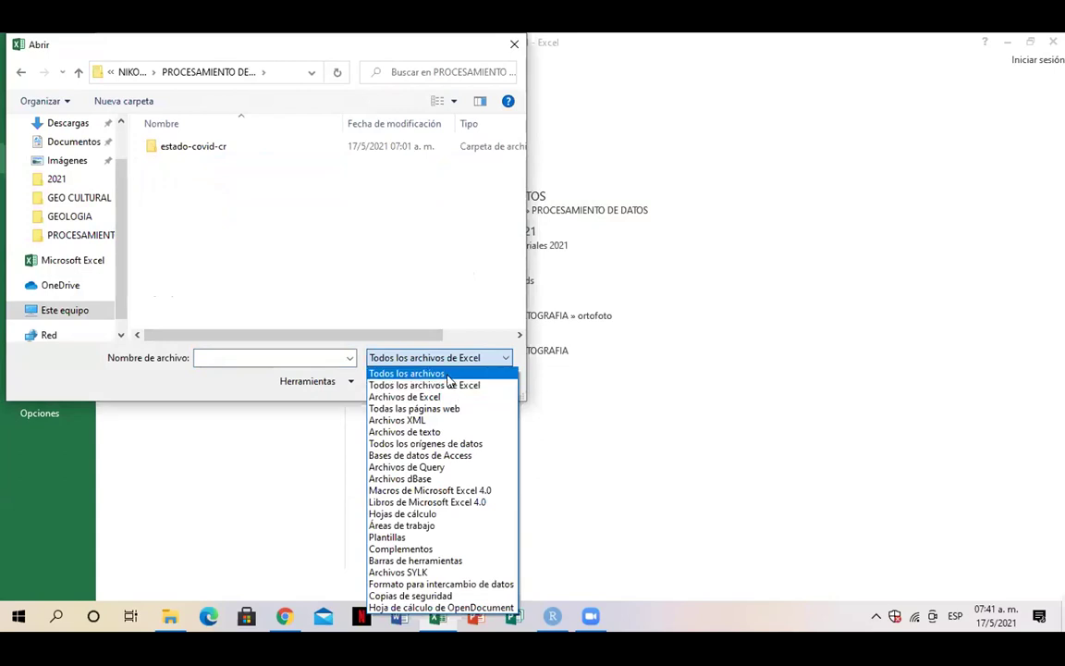
click(448, 374)
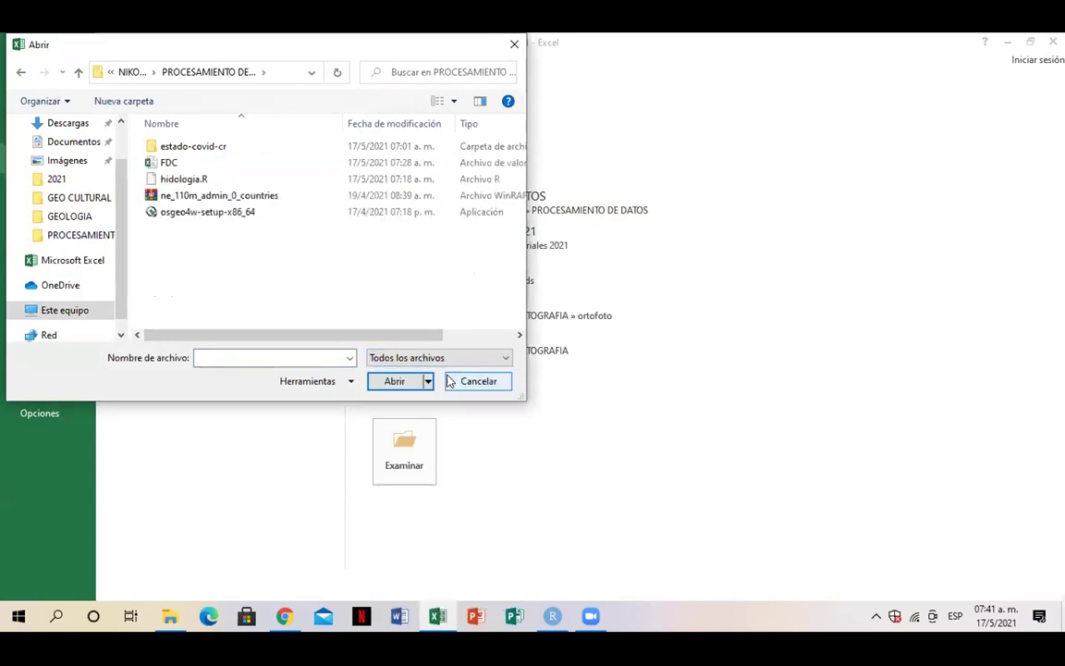
click(195, 165)
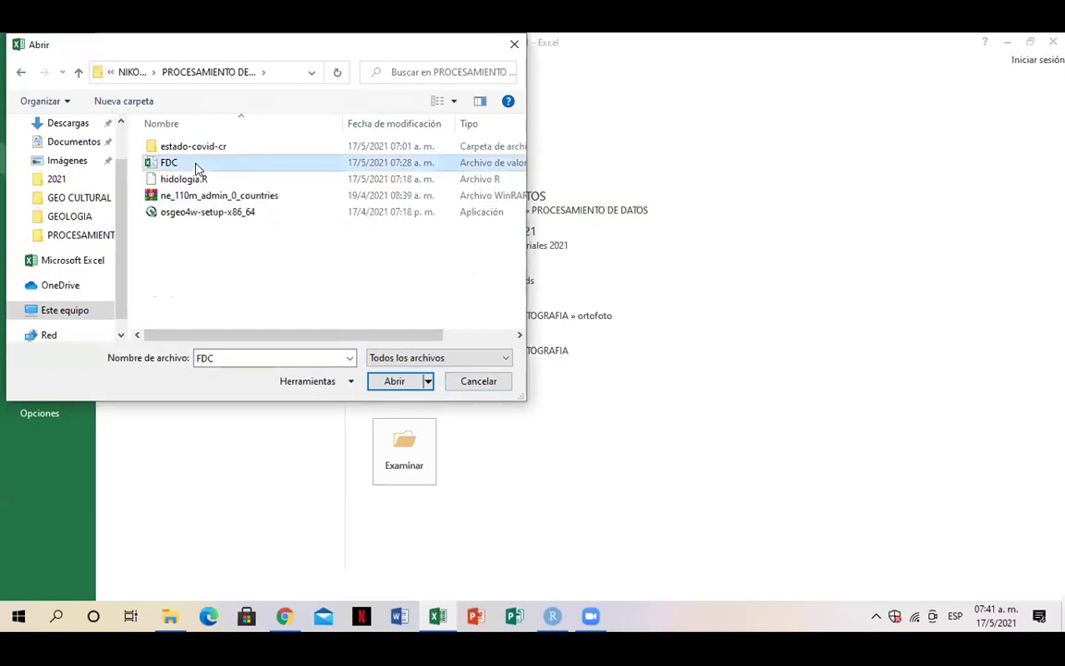
click(392, 381)
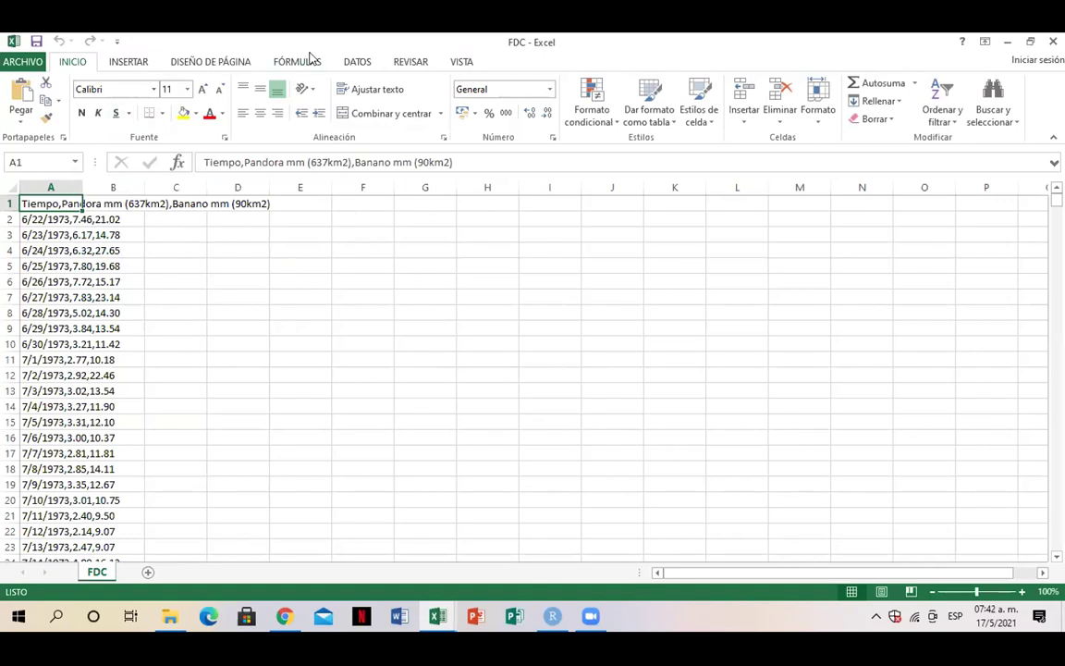
- Start an external data import from a text file and browse to the PROCESAMIENTO DE DATOS folder
click(358, 63)
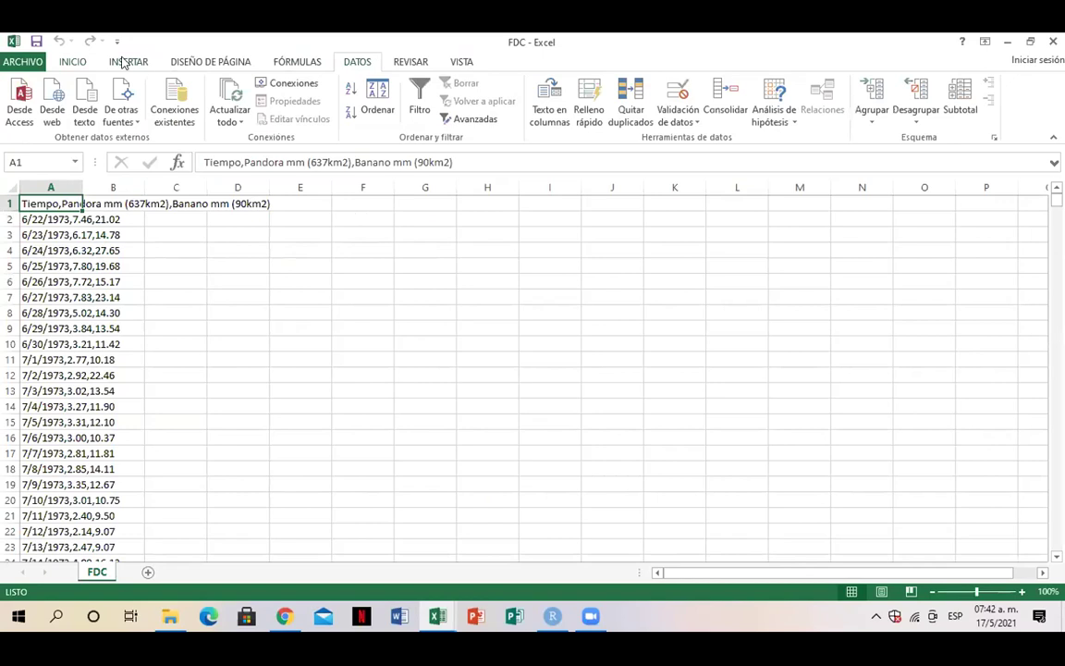
click(85, 114)
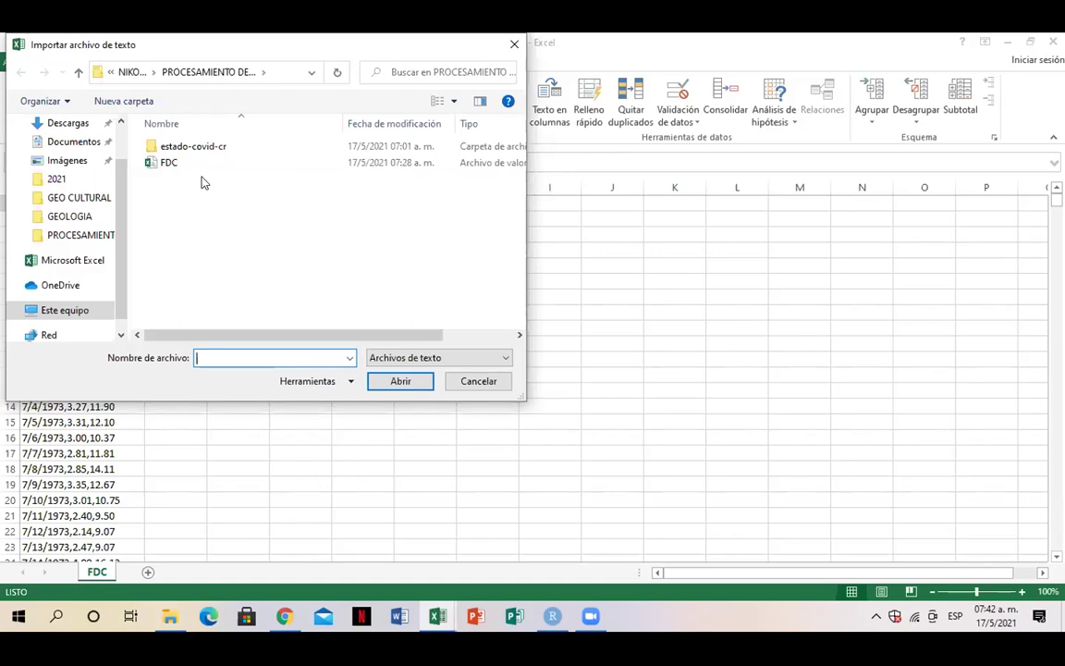
click(100, 237)
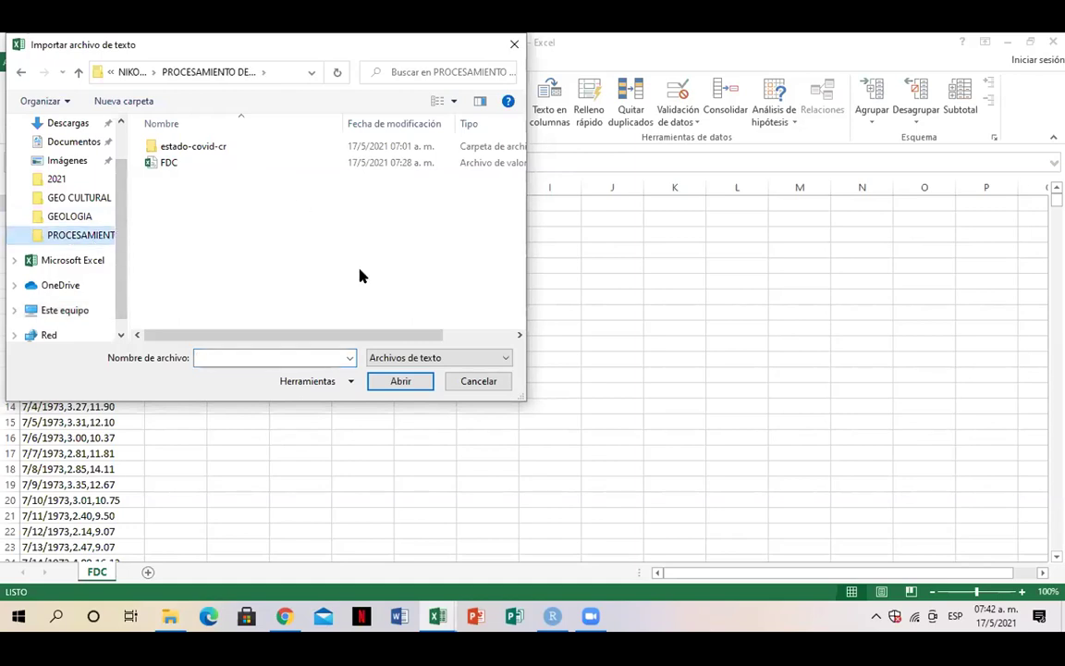
- Switch to RStudio and replace the malformed "na stringsAsFactors" argument on line 3 of hidologia.R with na.strings
click(170, 621)
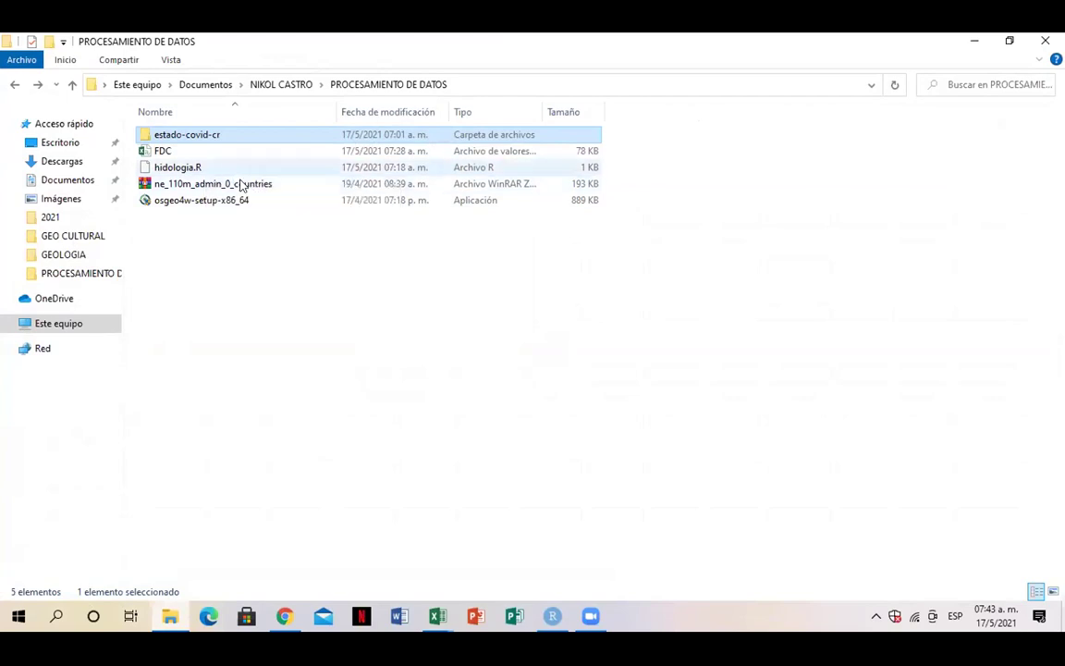
click(552, 615)
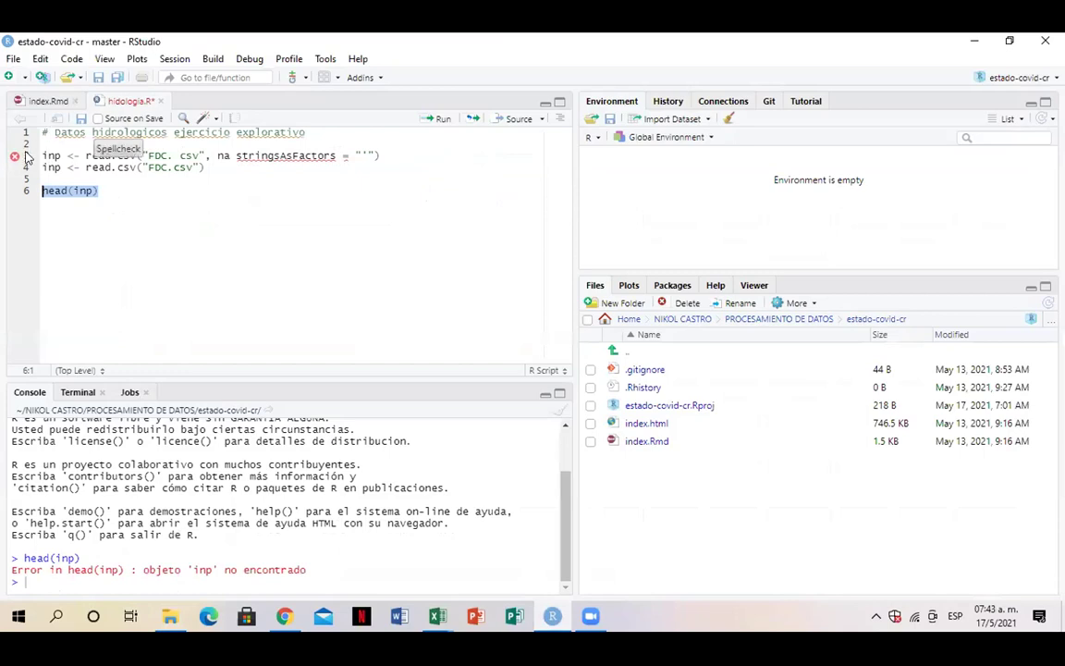
mouse_move(15, 157)
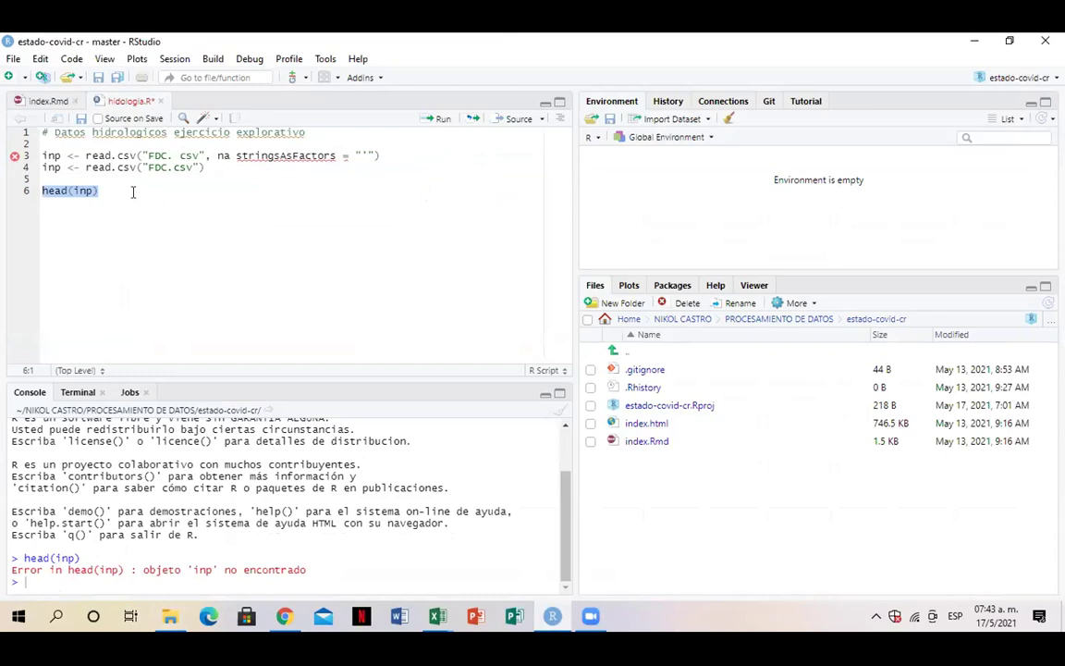
click(339, 156)
key(BackSpace)
key(BackSpace)
key(BackSpace)
key(BackSpace)
key(BackSpace)
key(BackSpace)
key(BackSpace)
key(BackSpace)
key(BackSpace)
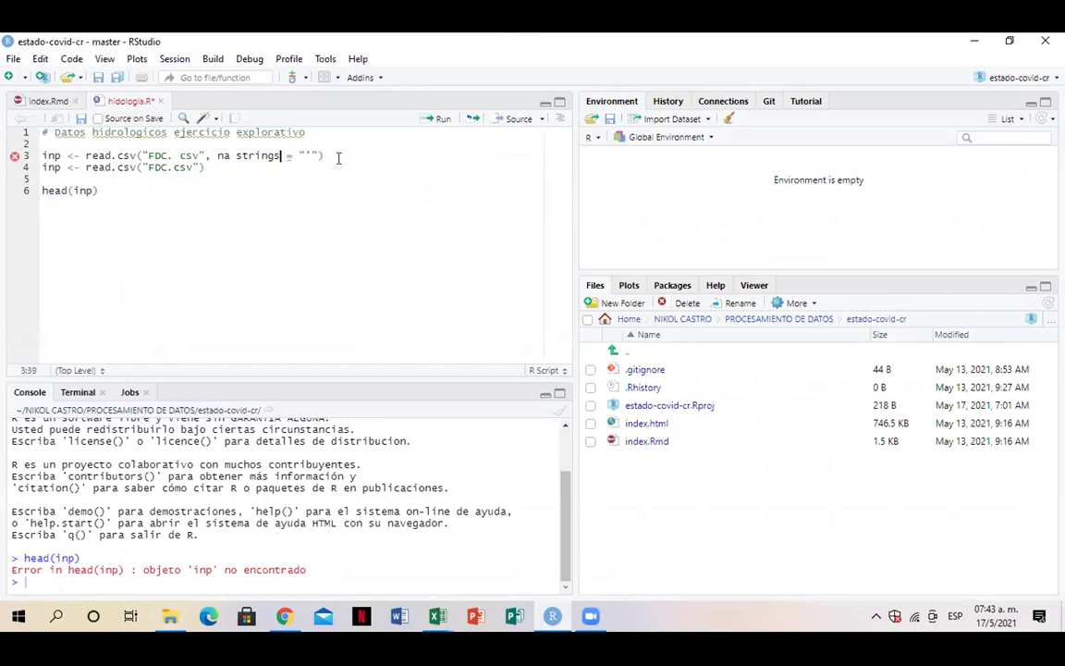
key(BackSpace)
key(BackSpace)
key(BackSpace)
key(BackSpace)
key(BackSpace)
key(BackSpace)
key(BackSpace)
text(str)
key(BackSpace)
key(BackSpace)
key(BackSpace)
key(BackSpace)
key(BackSpace)
text(.str)
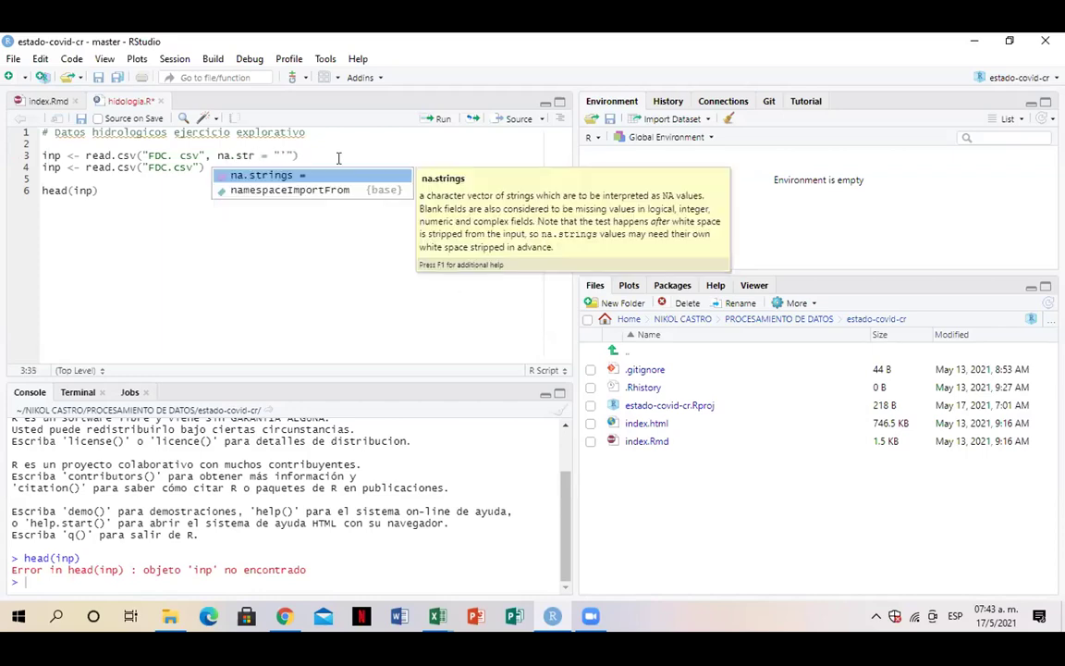
double_click(342, 177)
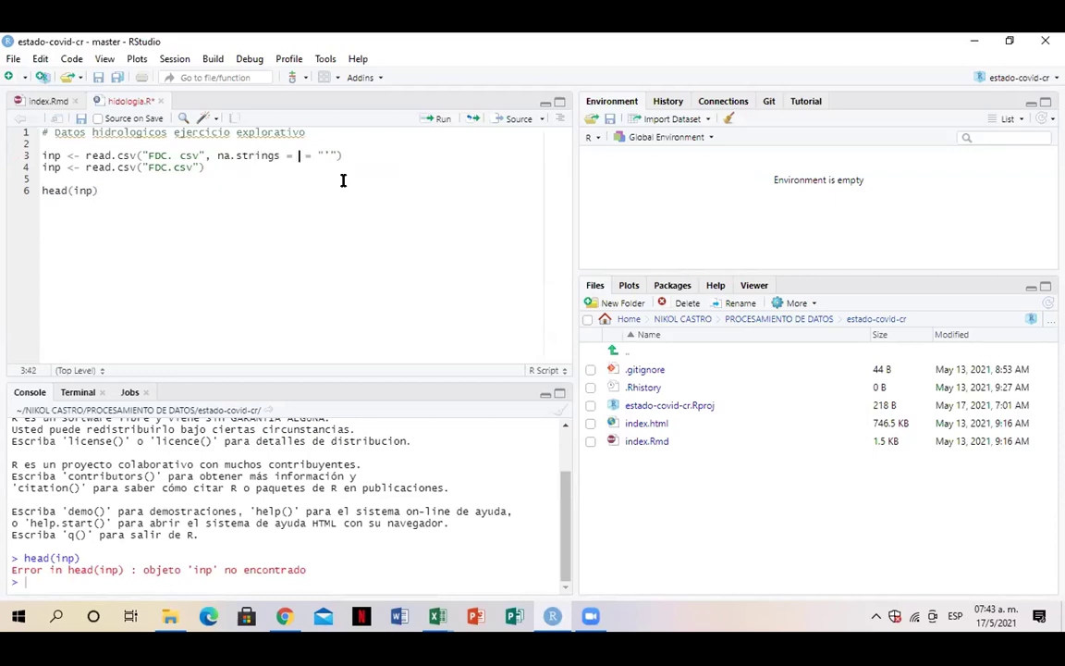
- Remove the duplicate equals sign and the stray apostrophe so line 3's argument reads na.strings = ""
key(BackSpace)
key(Delete)
key(Delete)
click(311, 155)
key(BackSpace)
key(BackSpace)
- Try to run the head(inp) line on its own
click(125, 179)
drag(98, 191, 35, 193)
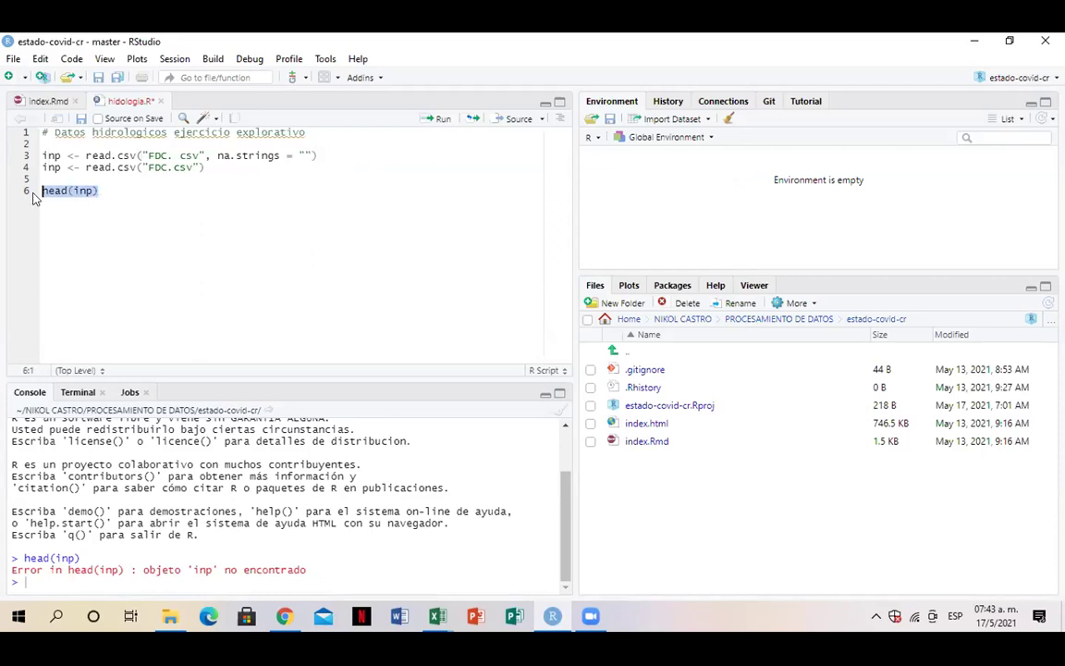
click(439, 121)
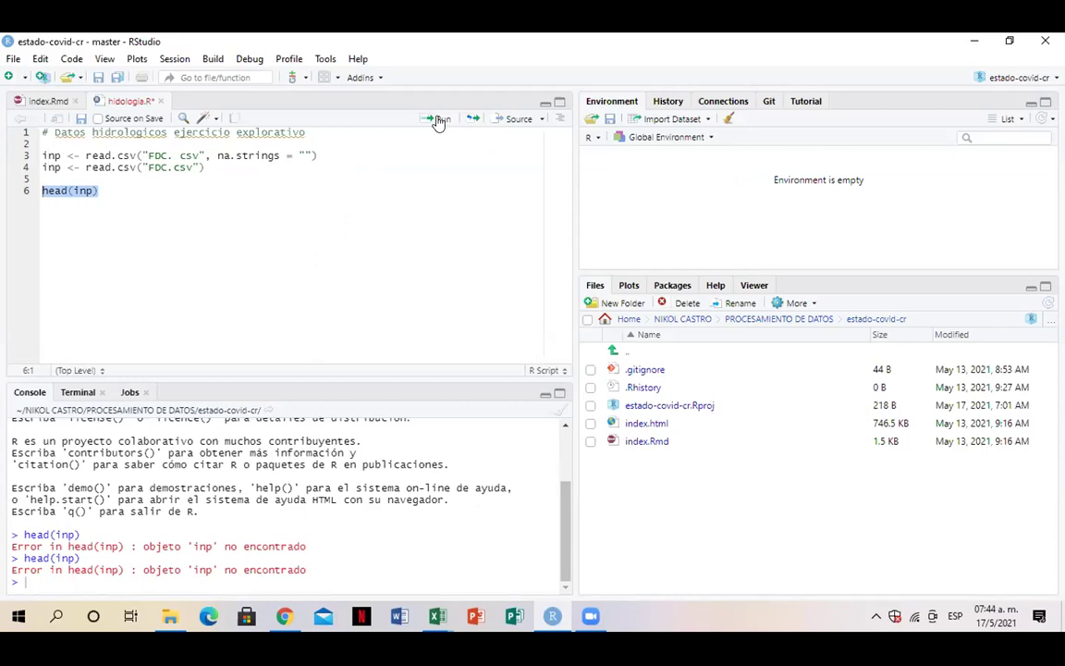
- Try to run the read.csv statement on line 3 with the file name "FDC. csv"
click(199, 196)
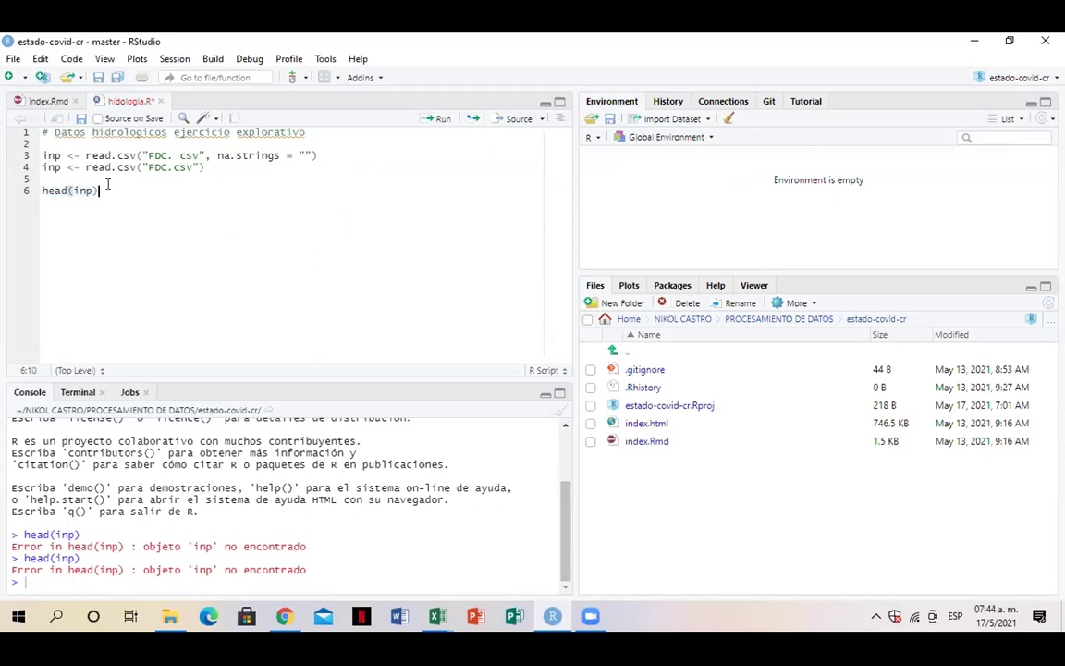
click(237, 156)
click(304, 155)
drag(323, 156, 37, 148)
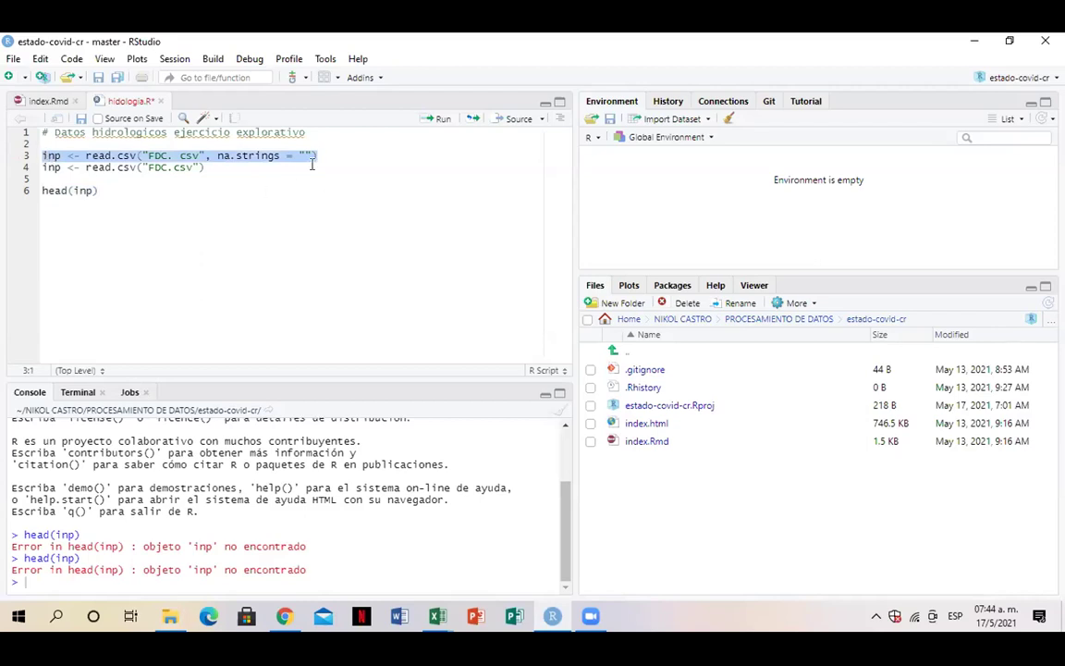
click(435, 120)
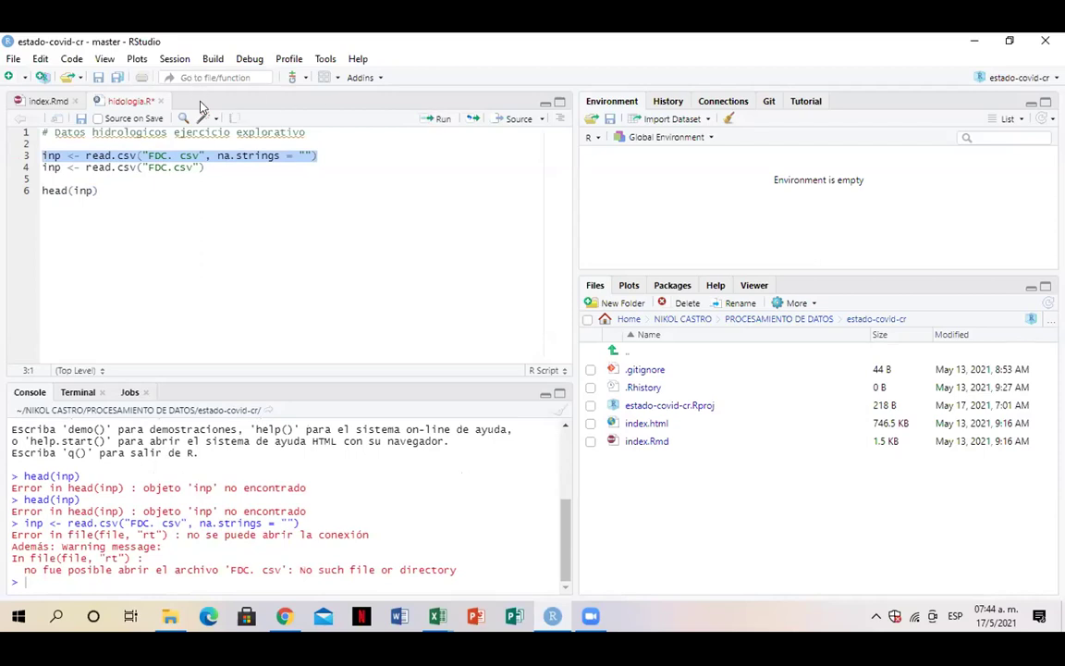
- Delete the space in line 3's file name so it reads "FDC.csv", and run the line again
click(178, 158)
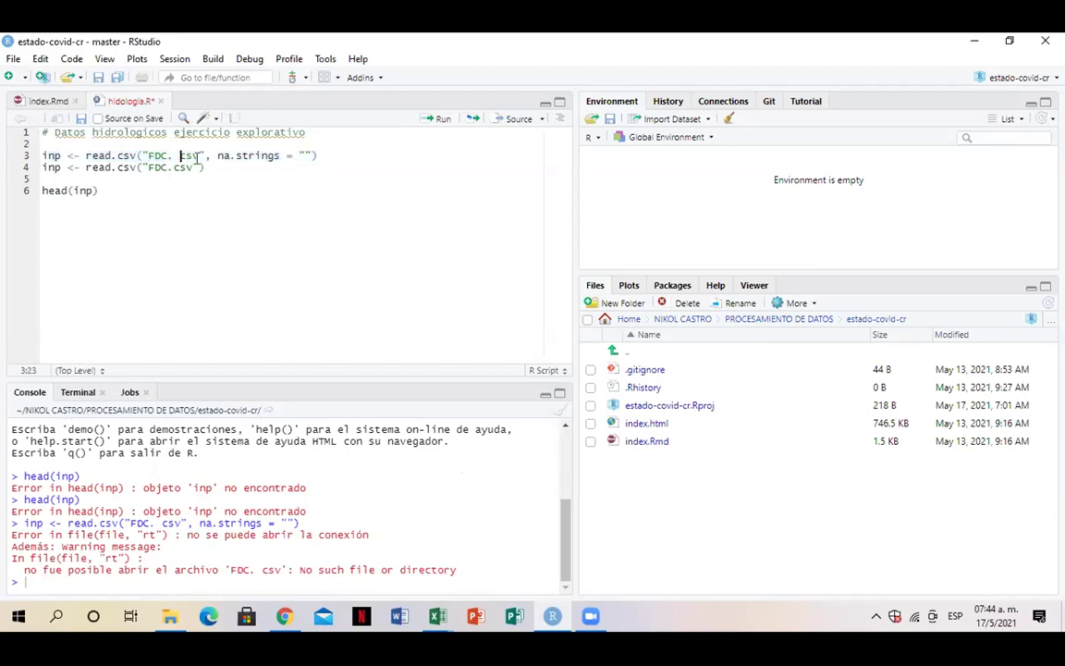
key(BackSpace)
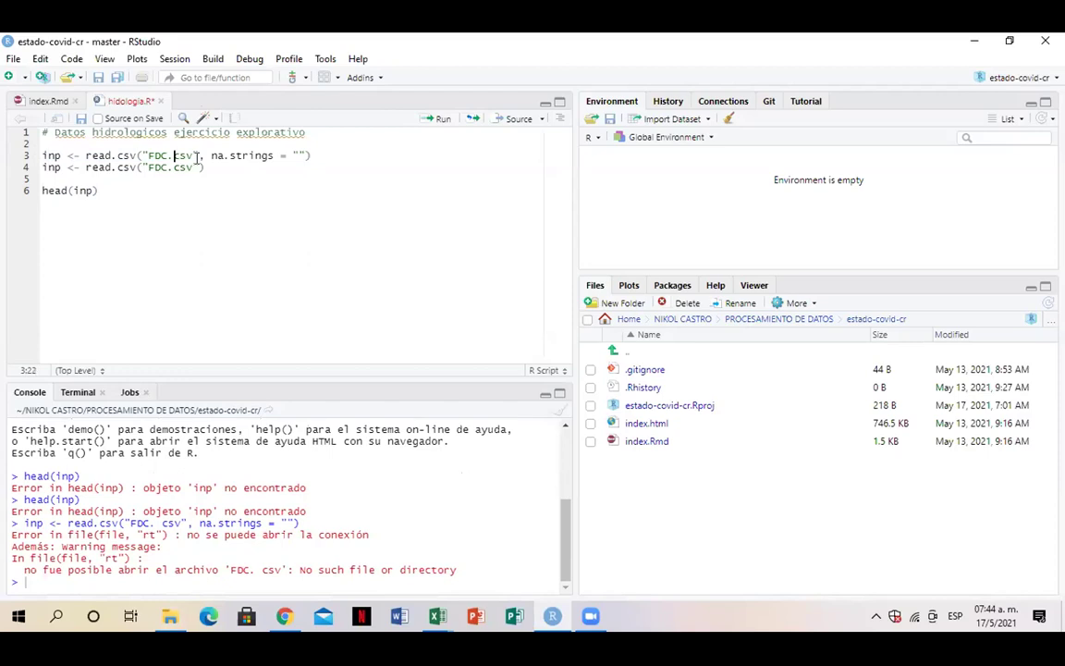
drag(311, 156, 25, 155)
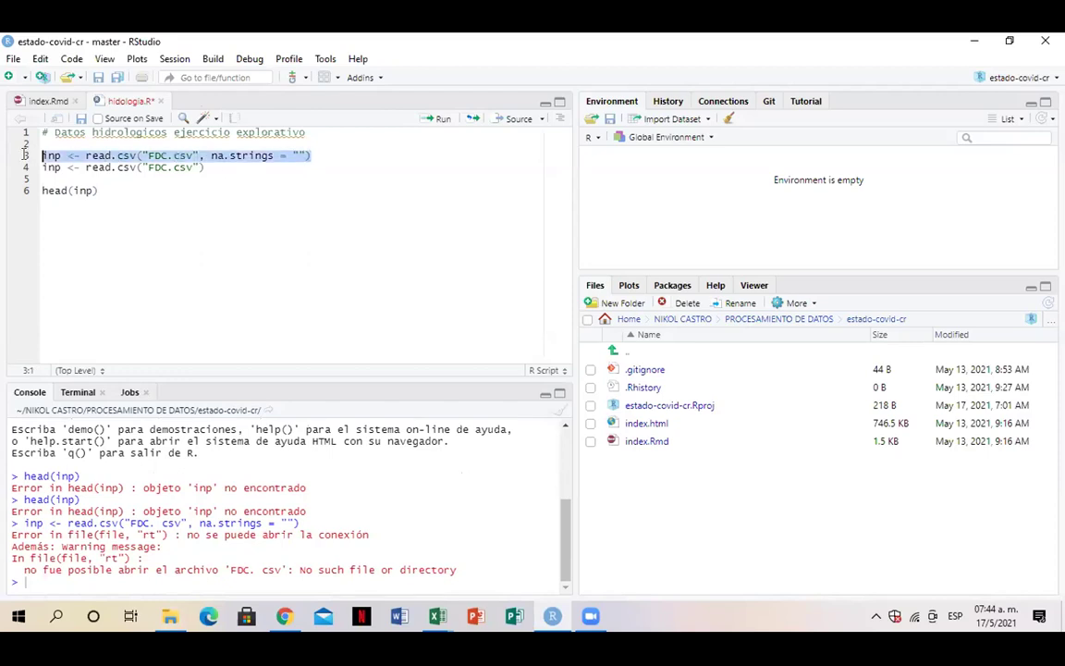
click(437, 120)
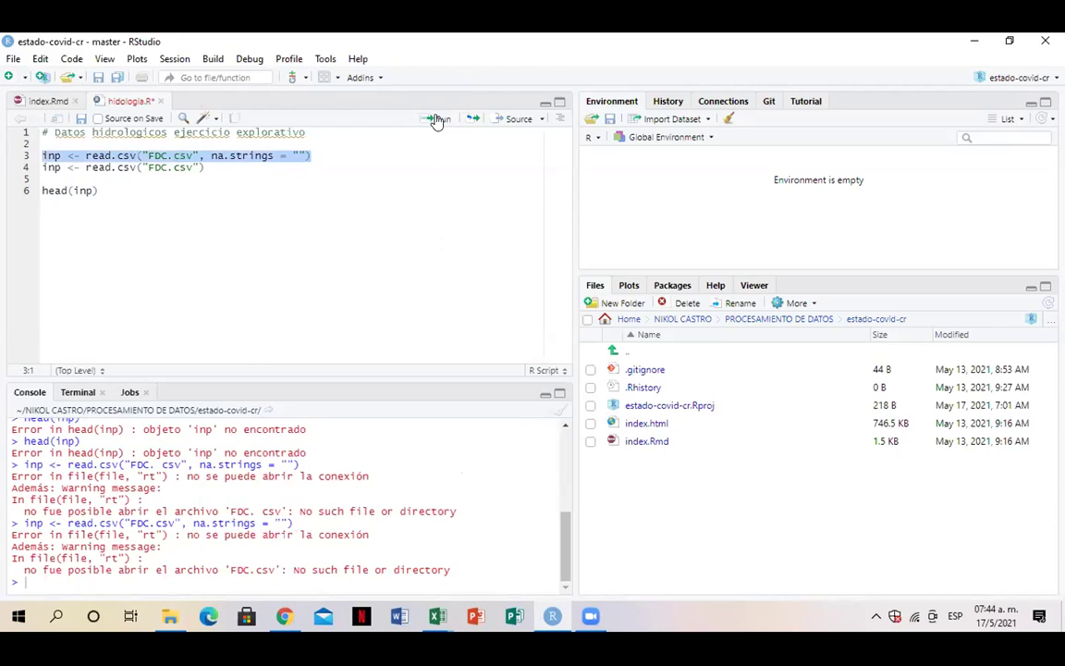
- Set the session's working directory to the source file location
click(174, 58)
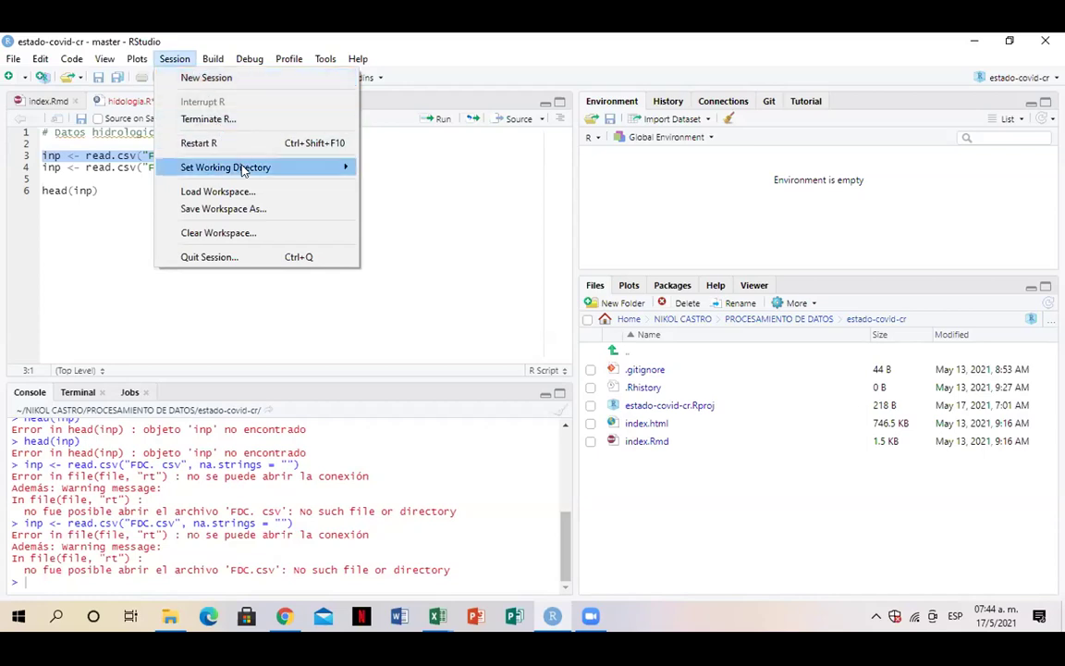
mouse_move(243, 169)
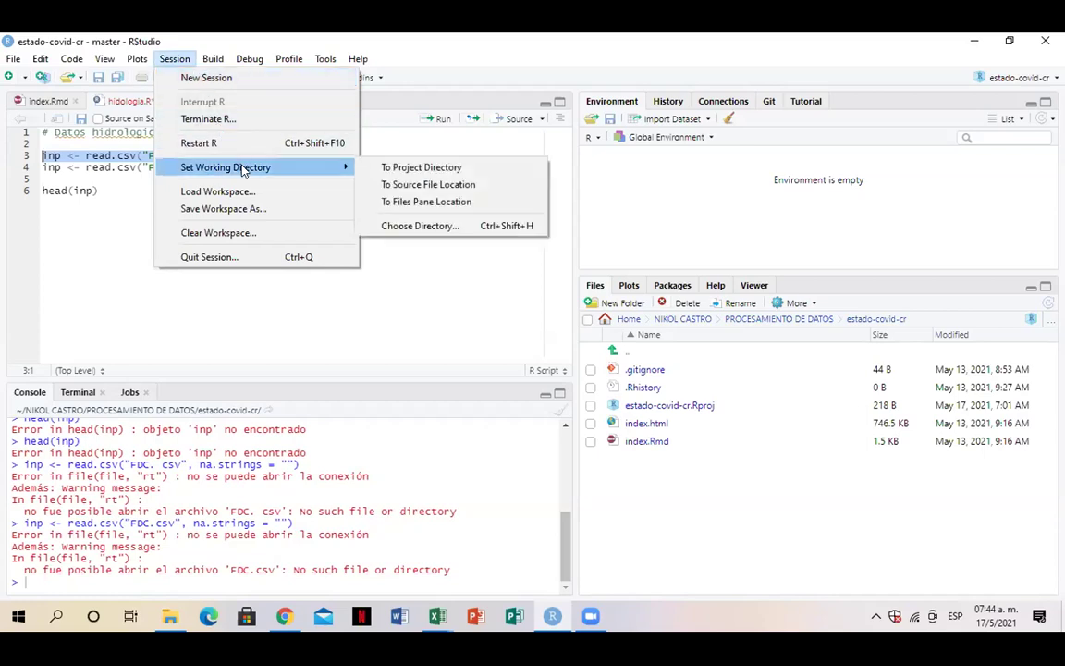
click(428, 185)
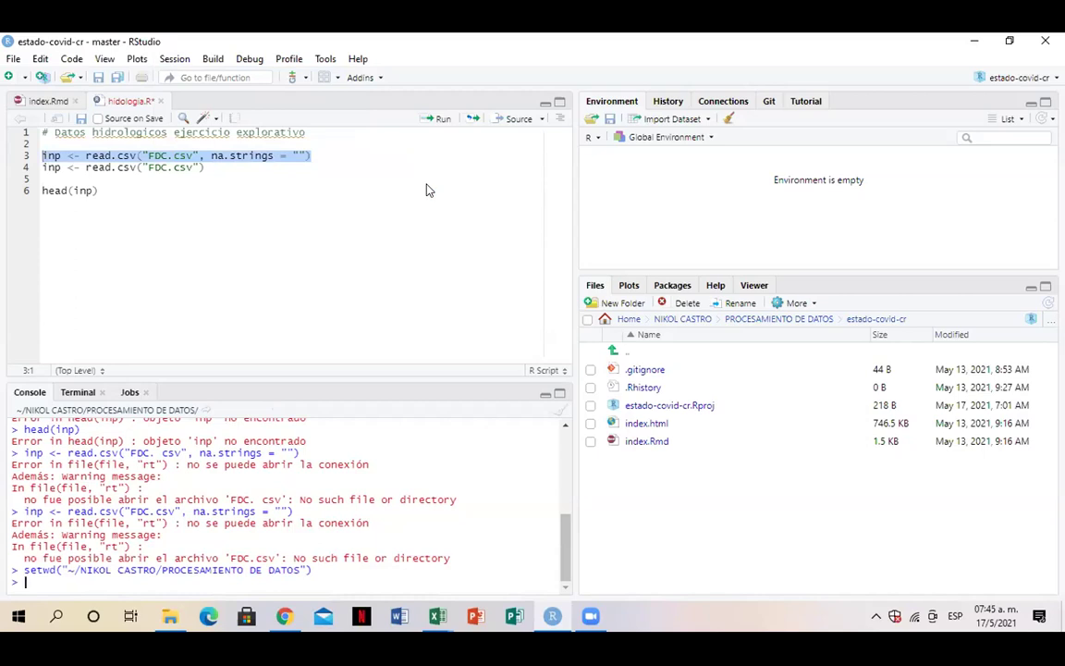
- Run line 3 to read FDC.csv into inp with na.strings = ""
click(282, 185)
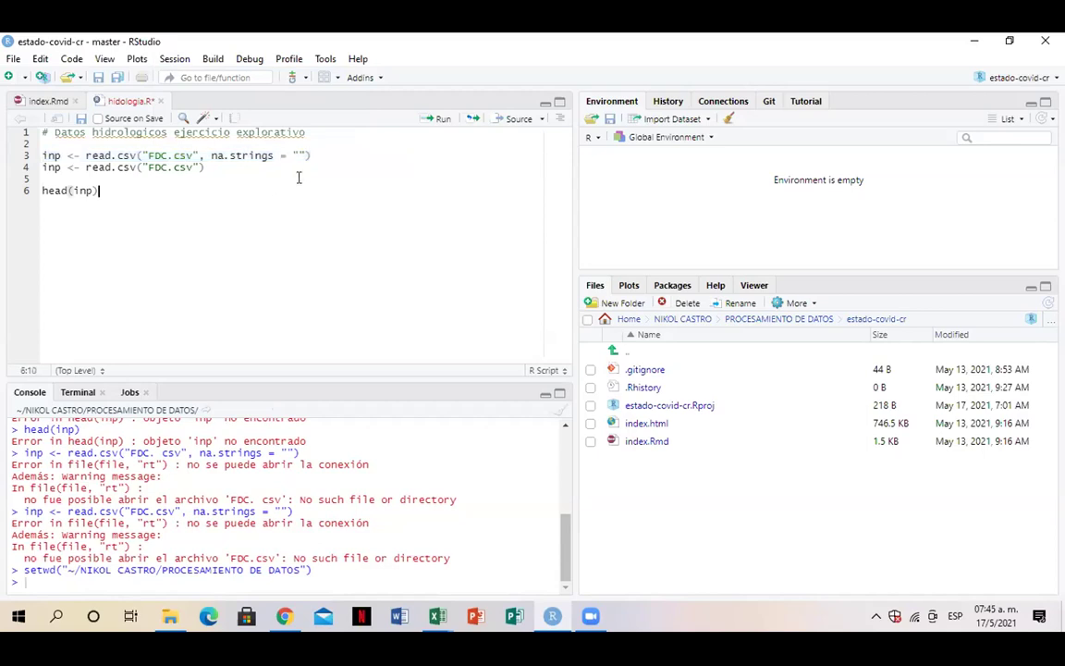
drag(319, 156, 21, 152)
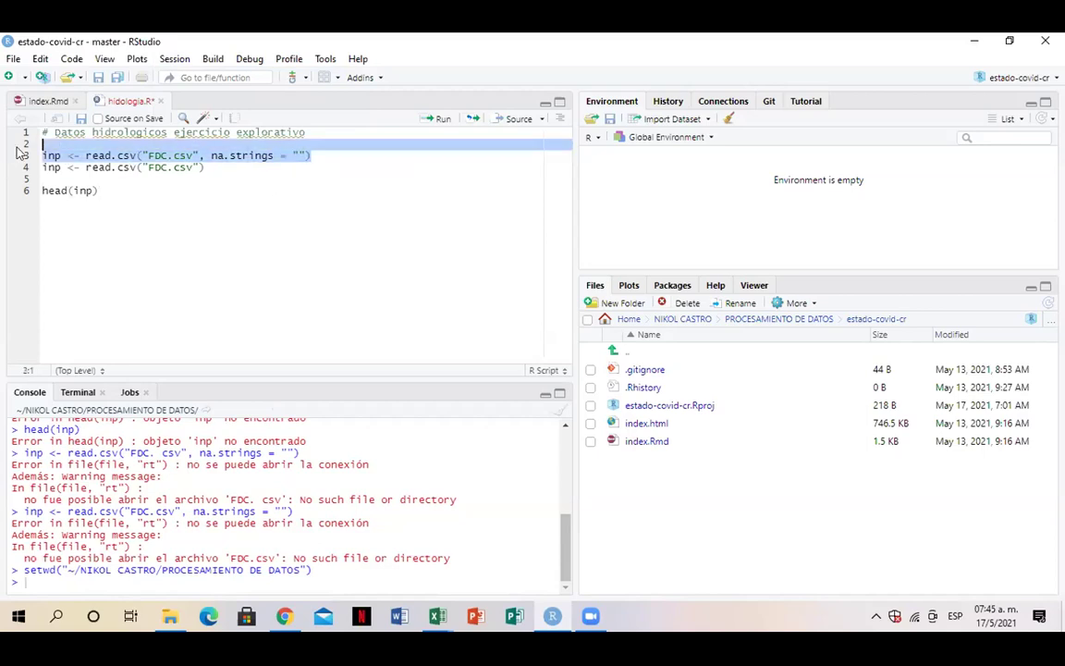
click(312, 154)
drag(313, 155, 41, 156)
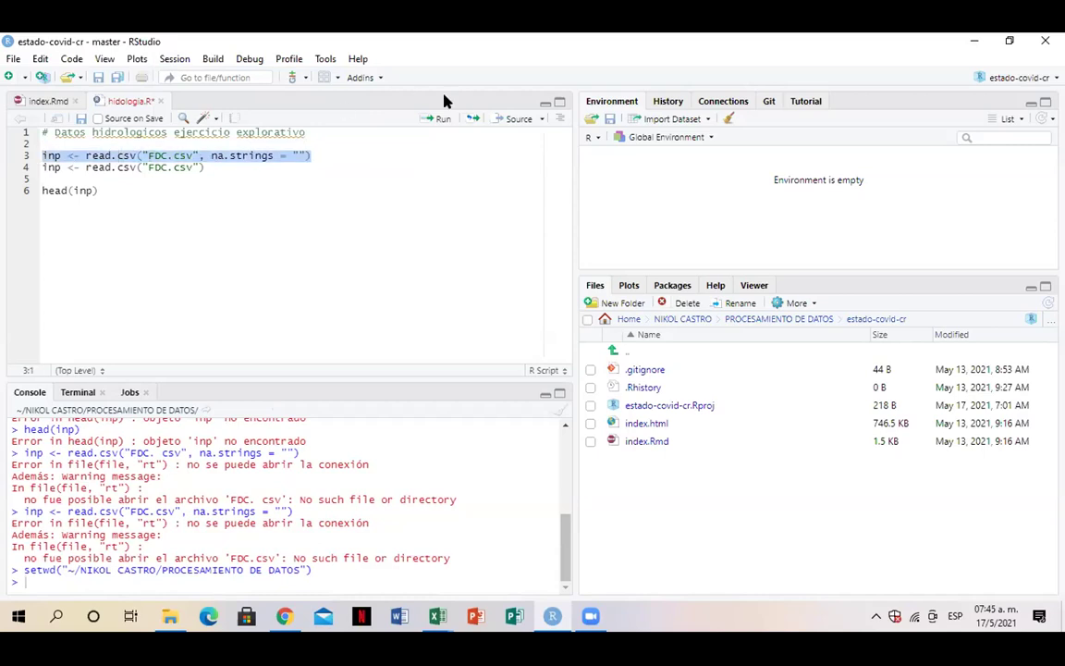
click(443, 119)
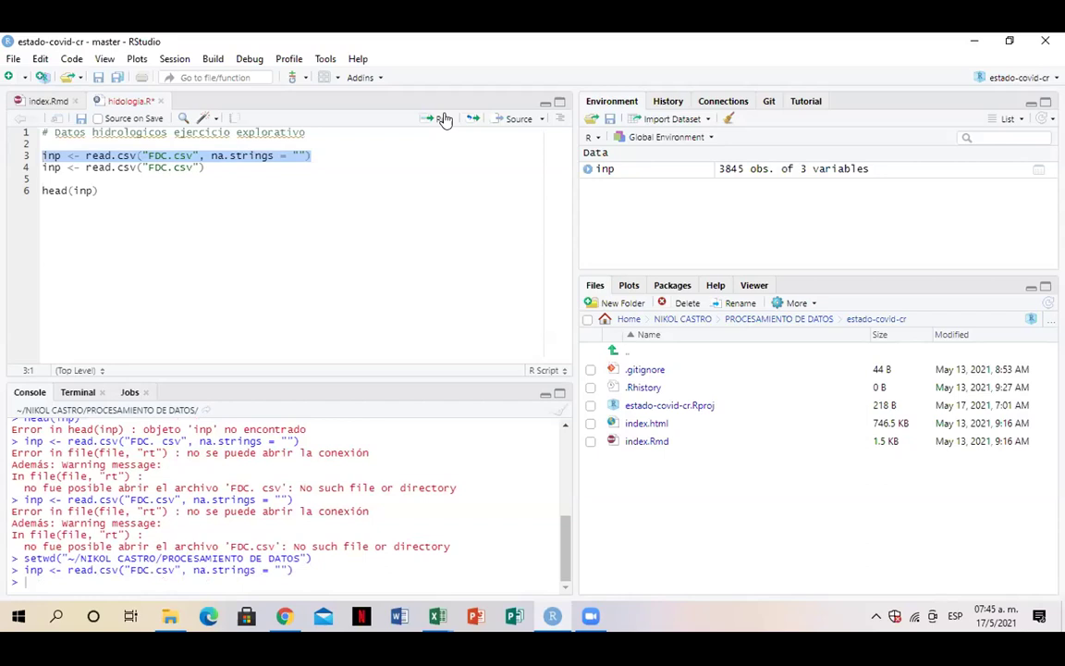
- Run head(inp) to print the first rows of the data
click(120, 194)
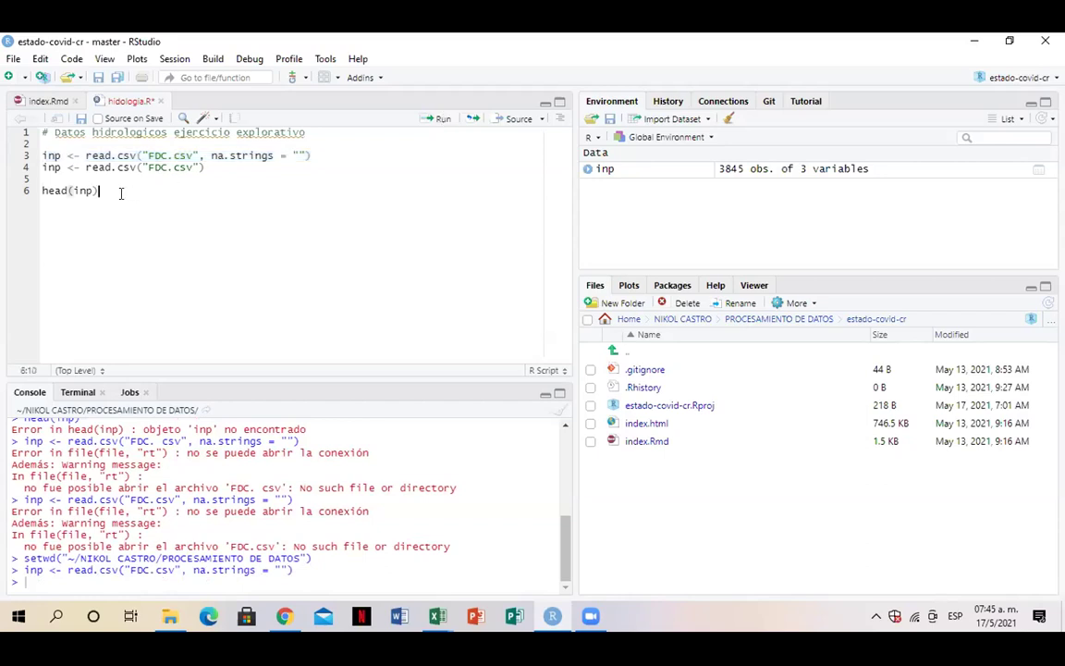
shift+click(42, 190)
click(439, 123)
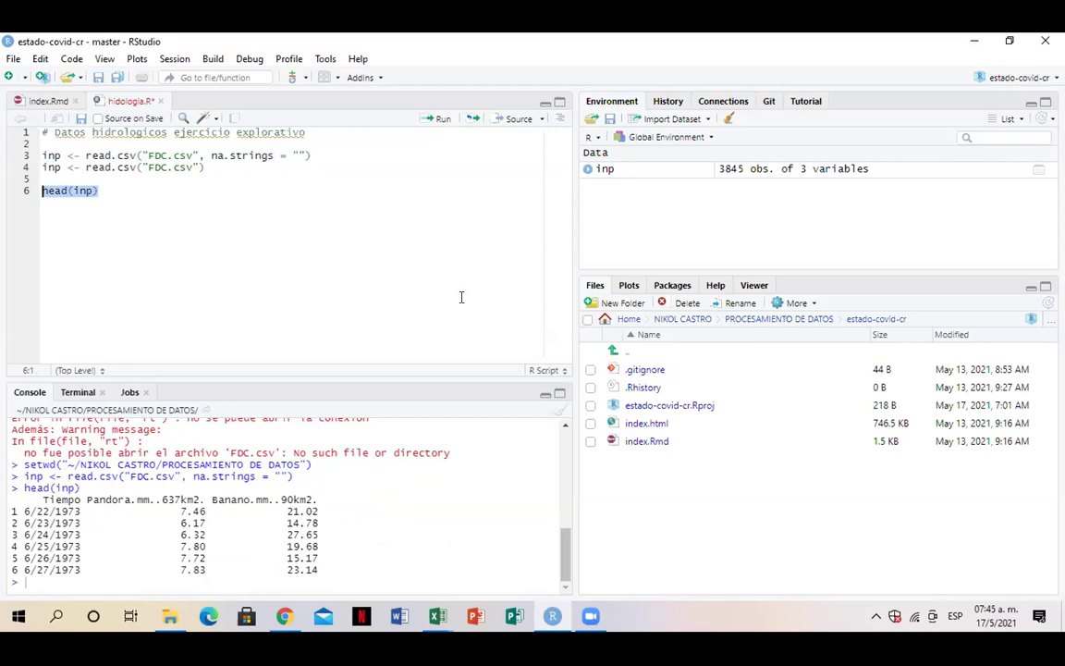